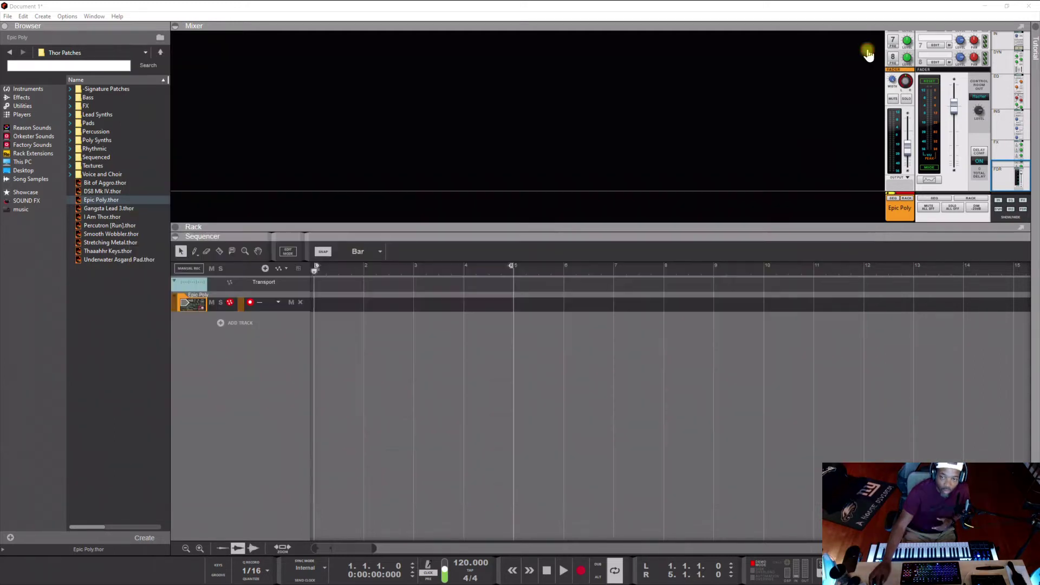
# Record a four-bar note clip on the Epic Poly track from bar 1, and return the song position to the start.
pyautogui.click(869, 48)
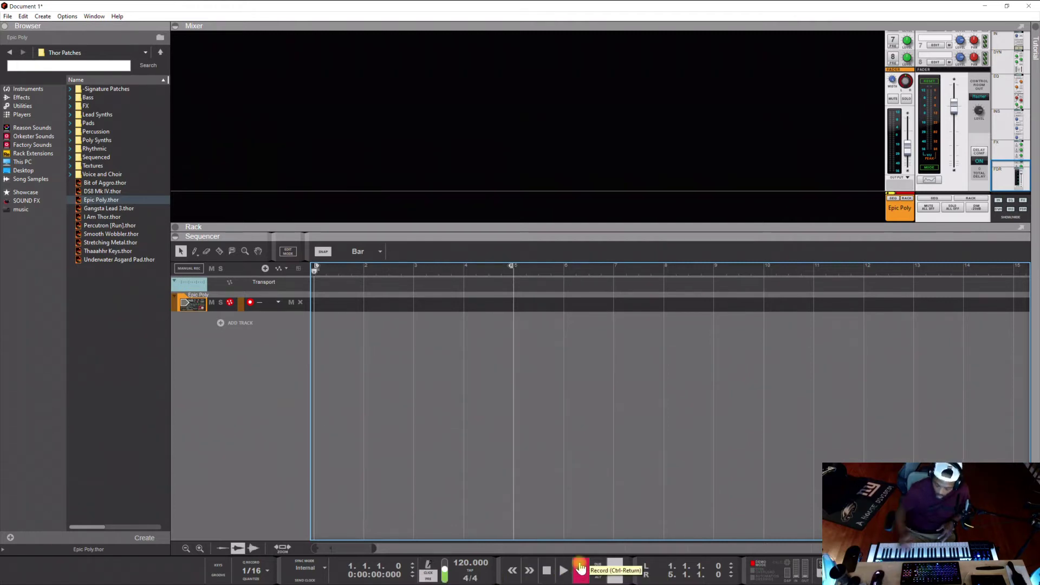
pyautogui.click(580, 568)
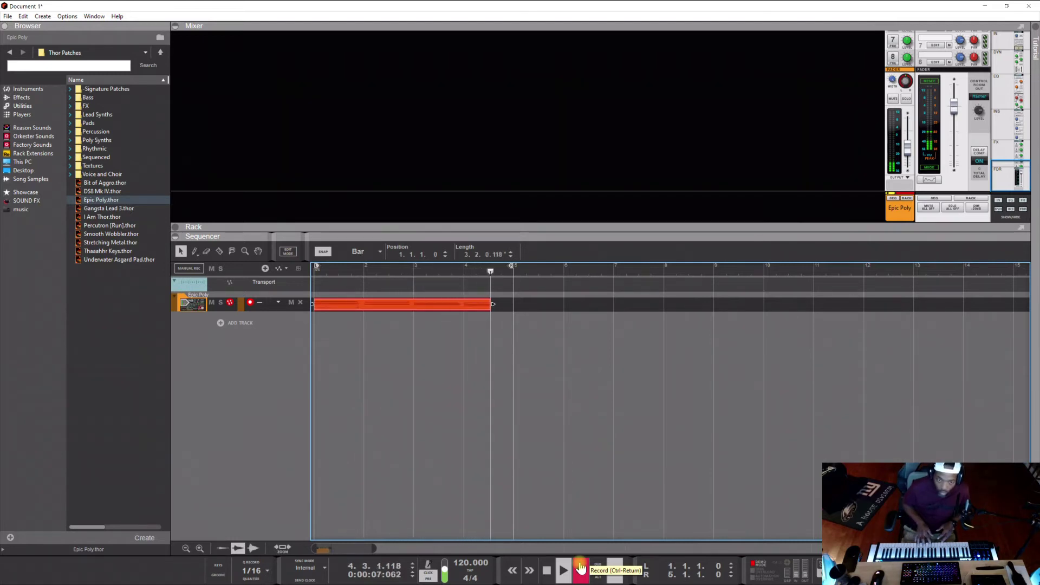
pyautogui.click(581, 567)
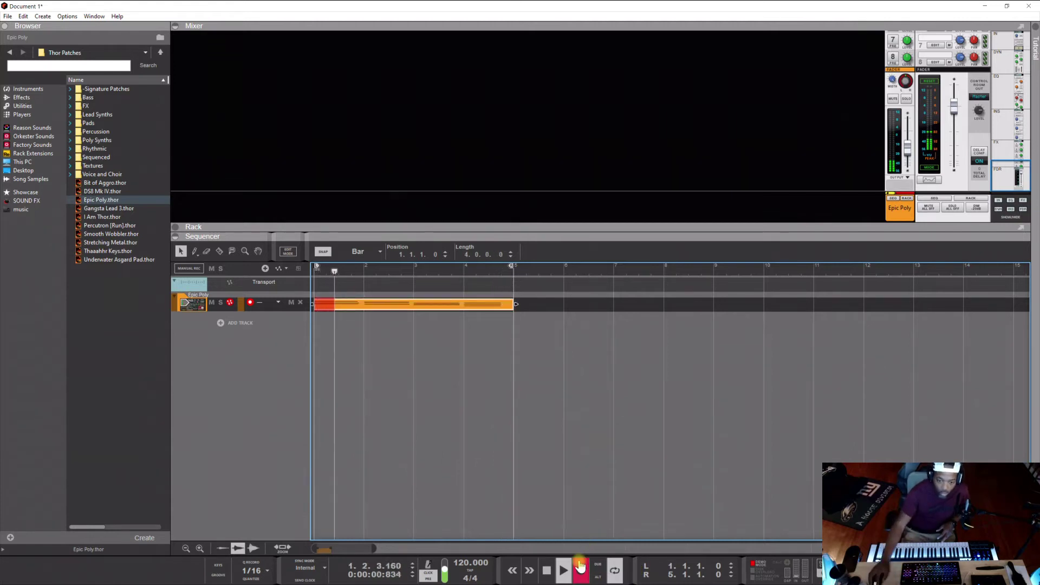
pyautogui.click(545, 572)
pyautogui.click(546, 572)
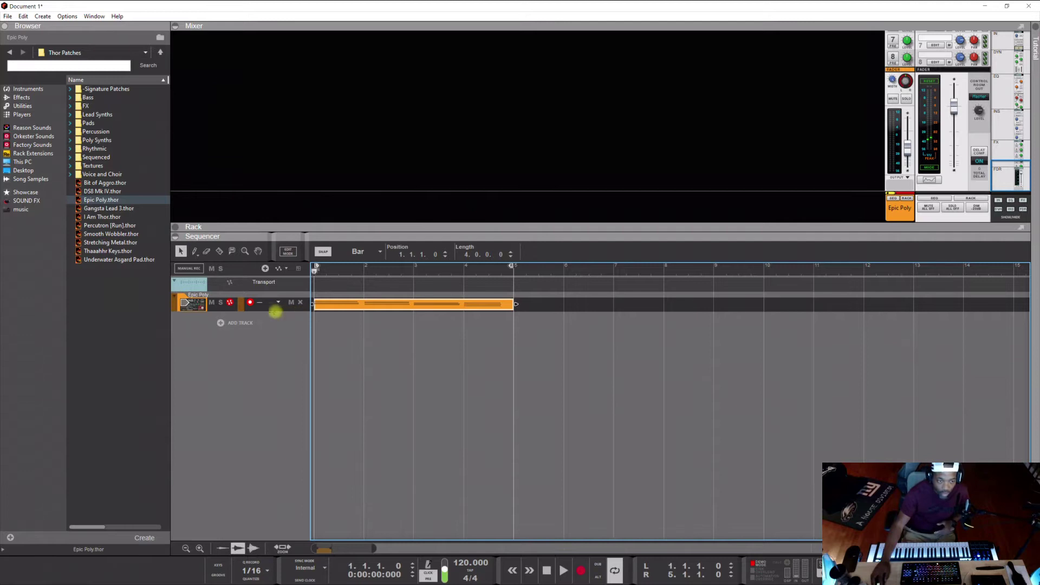
pyautogui.click(271, 313)
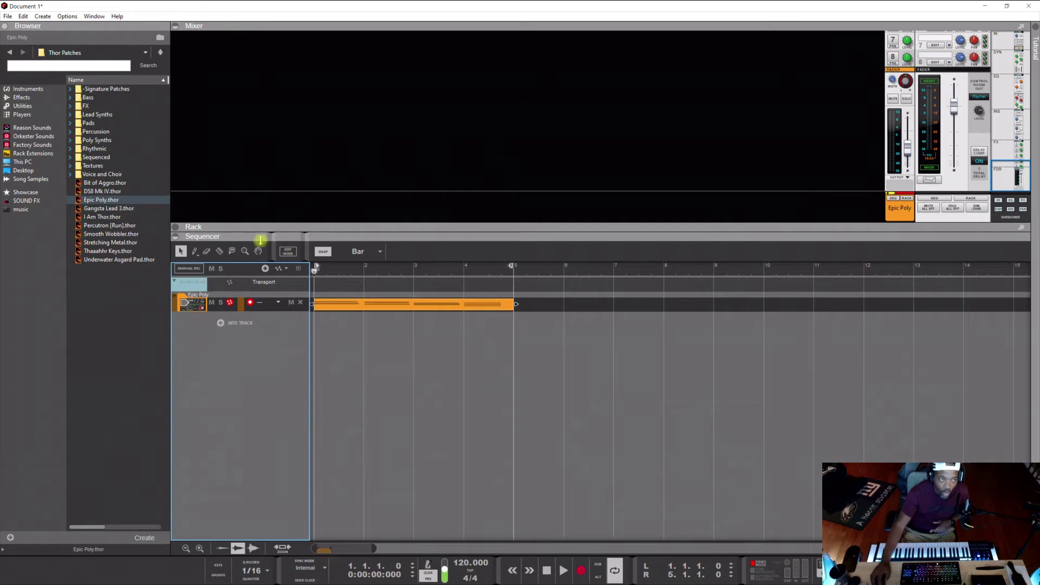
# Examine the audio preferences, including the driver, sample rate, buffer size and latency settings, and close them without changes.
pyautogui.click(65, 17)
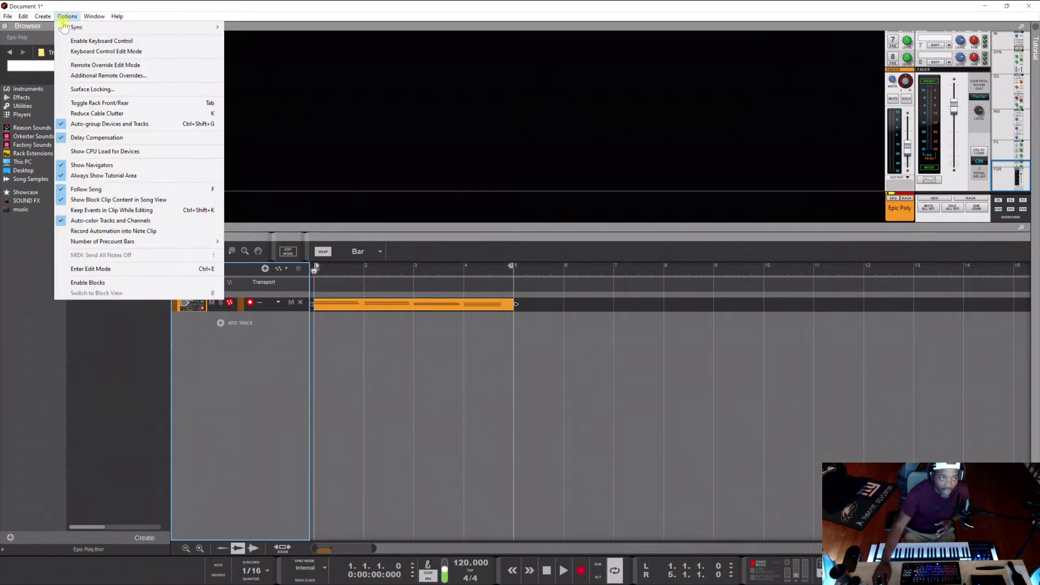
pyautogui.moveTo(24, 16)
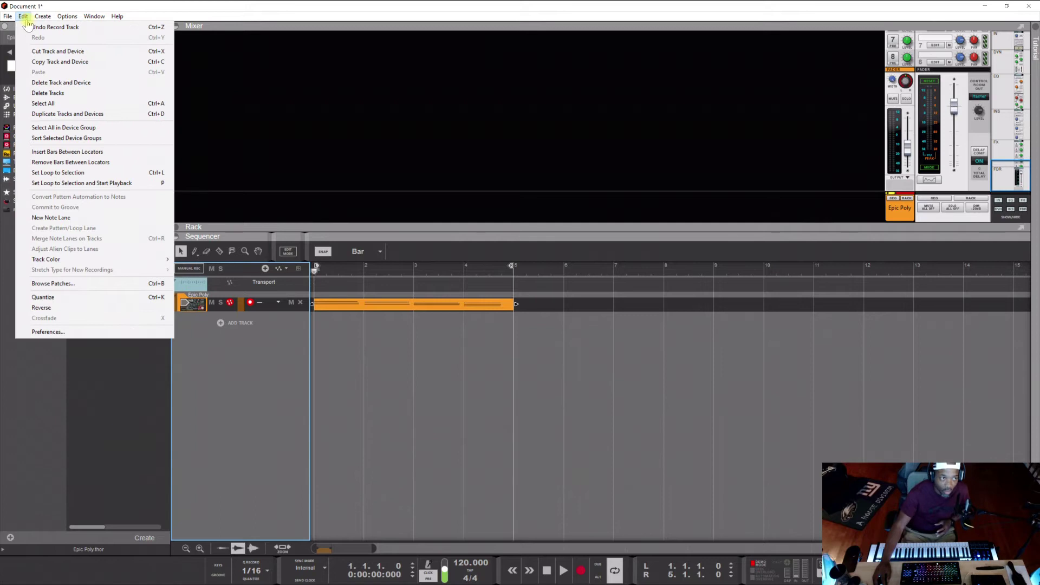
pyautogui.click(63, 331)
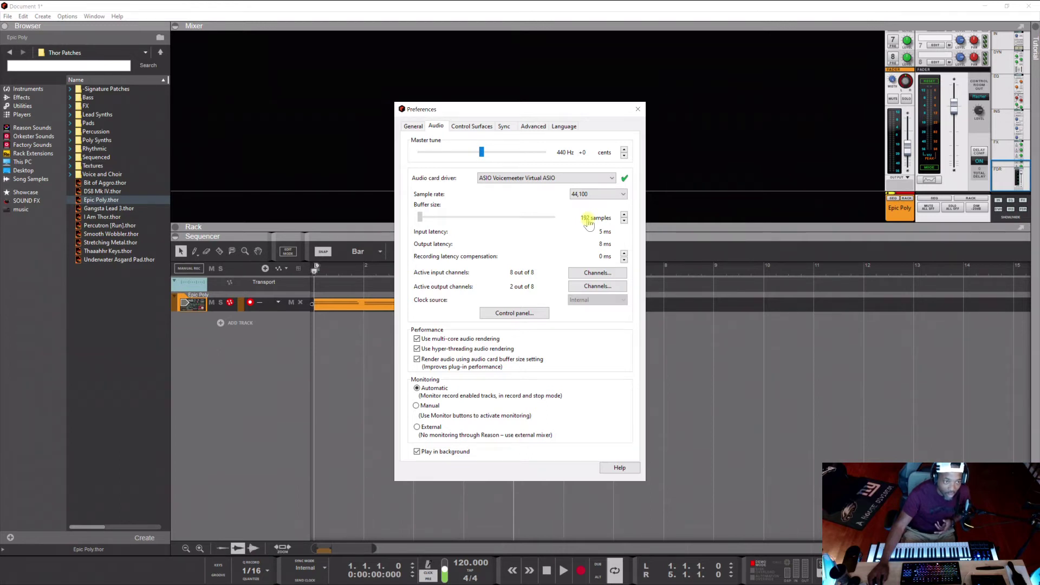
pyautogui.click(638, 112)
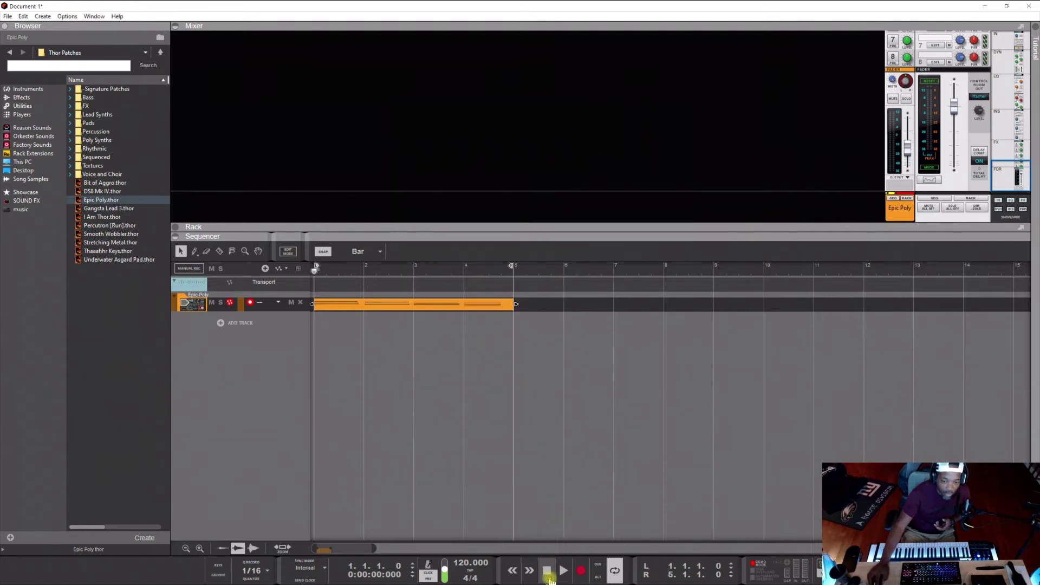
# Play back the recorded clip briefly, and duplicate the Epic Poly track and device with the Gangsta Lead 3 patch on the copy.
pyautogui.press('space')
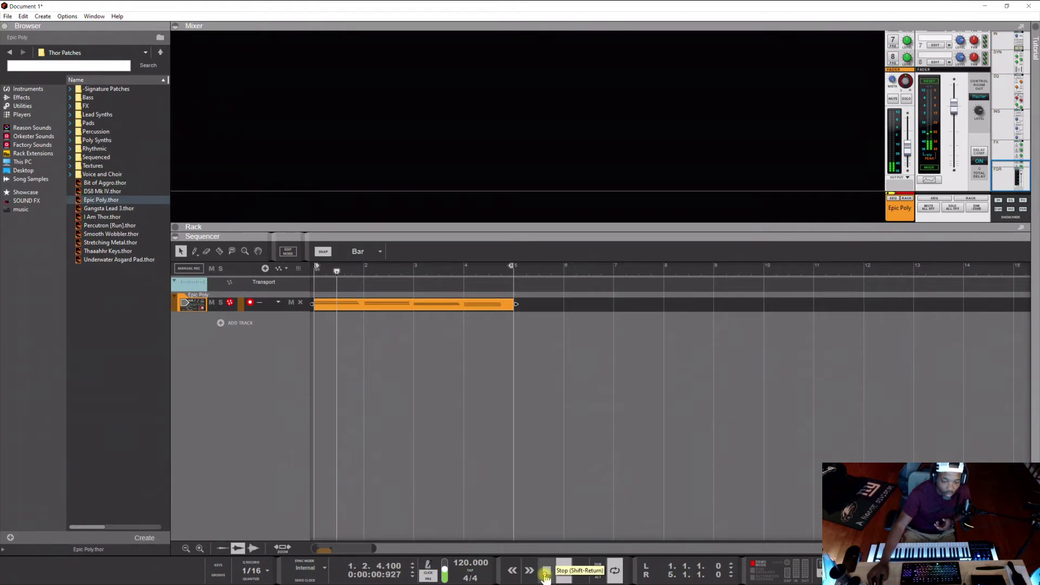
pyautogui.rightClick(204, 304)
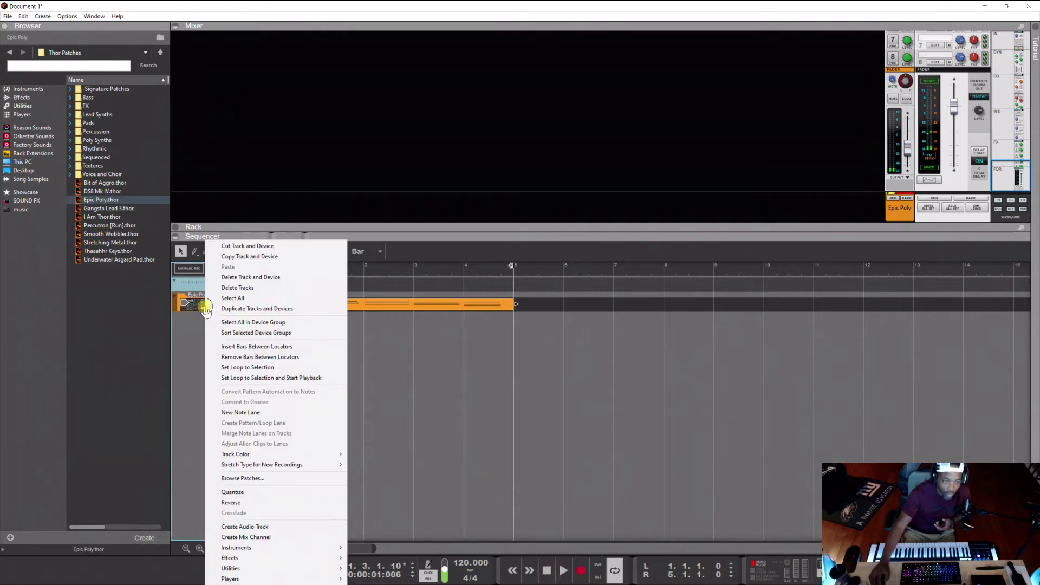
pyautogui.click(249, 308)
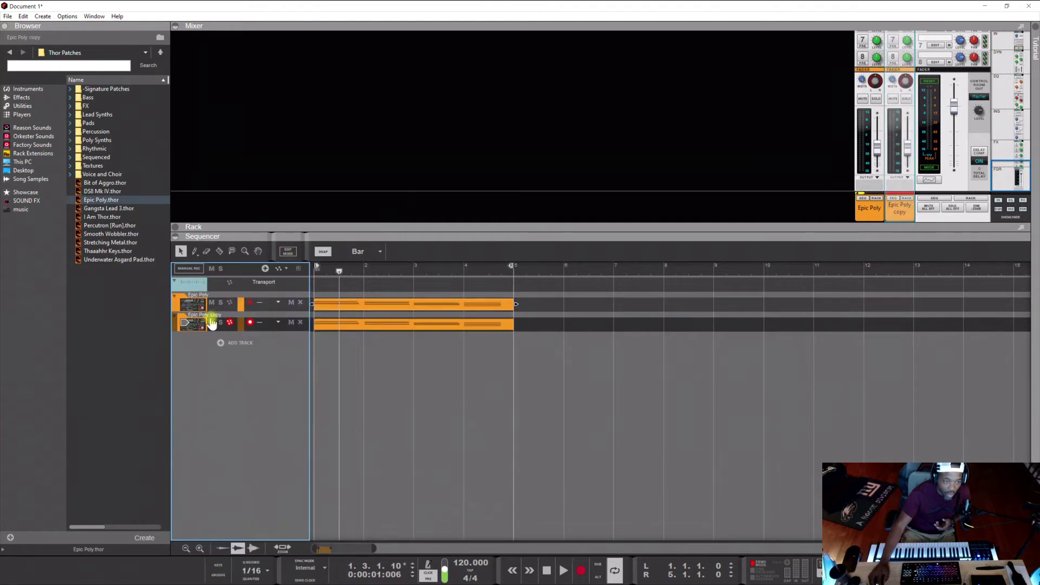
pyautogui.doubleClick(200, 328)
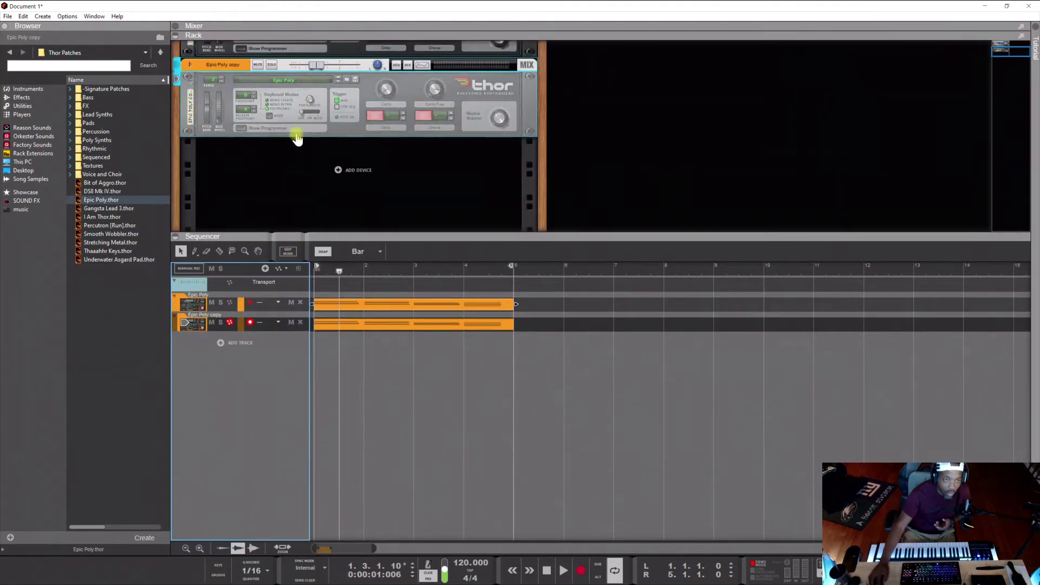
pyautogui.click(337, 80)
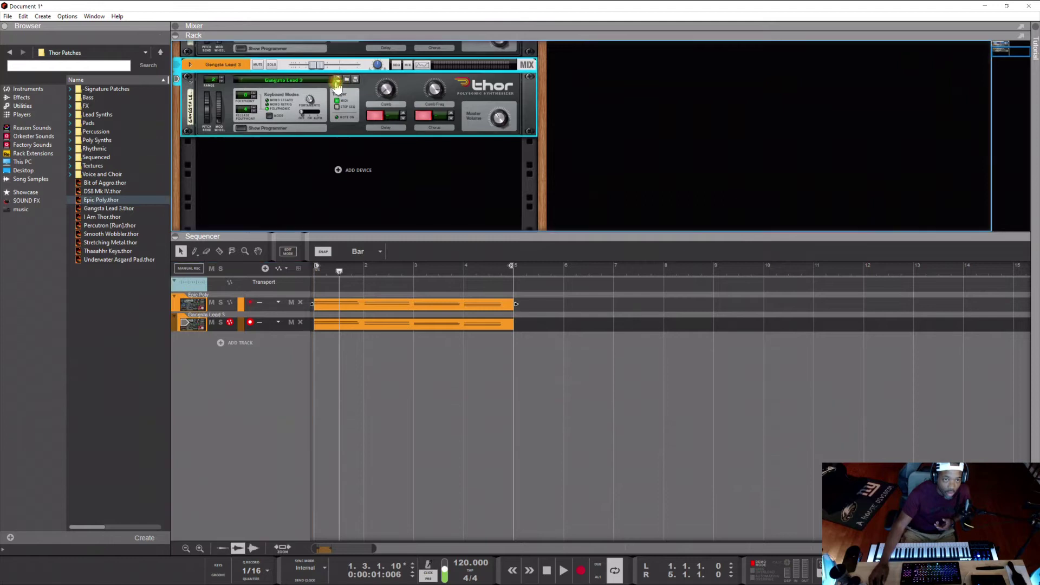
# Duplicate the Gangsta Lead 3 track and device, and switch the copy to the Stretching Metal patch.
pyautogui.rightClick(195, 325)
pyautogui.click(217, 309)
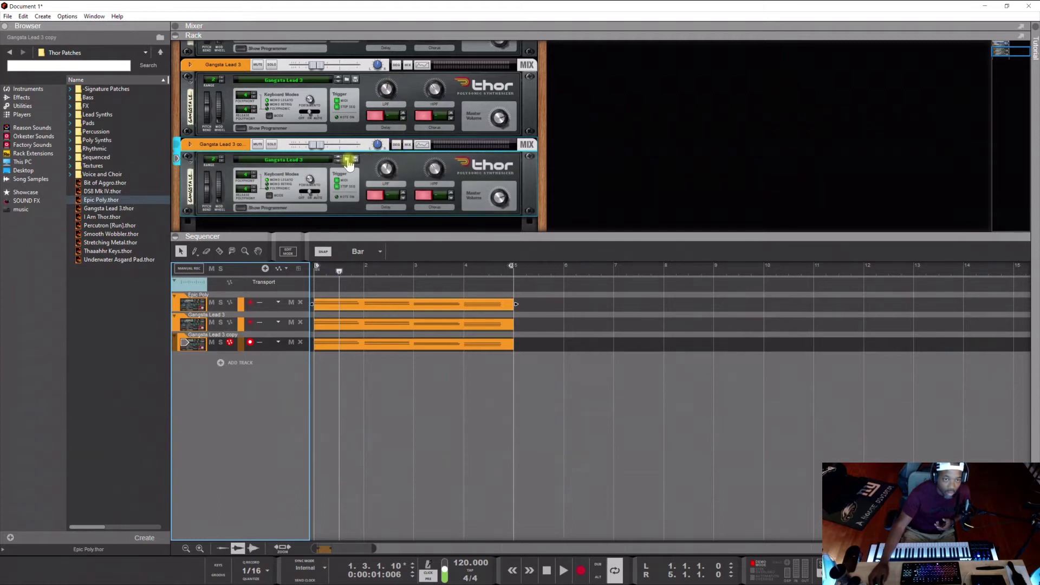
pyautogui.click(339, 160)
pyautogui.click(339, 160)
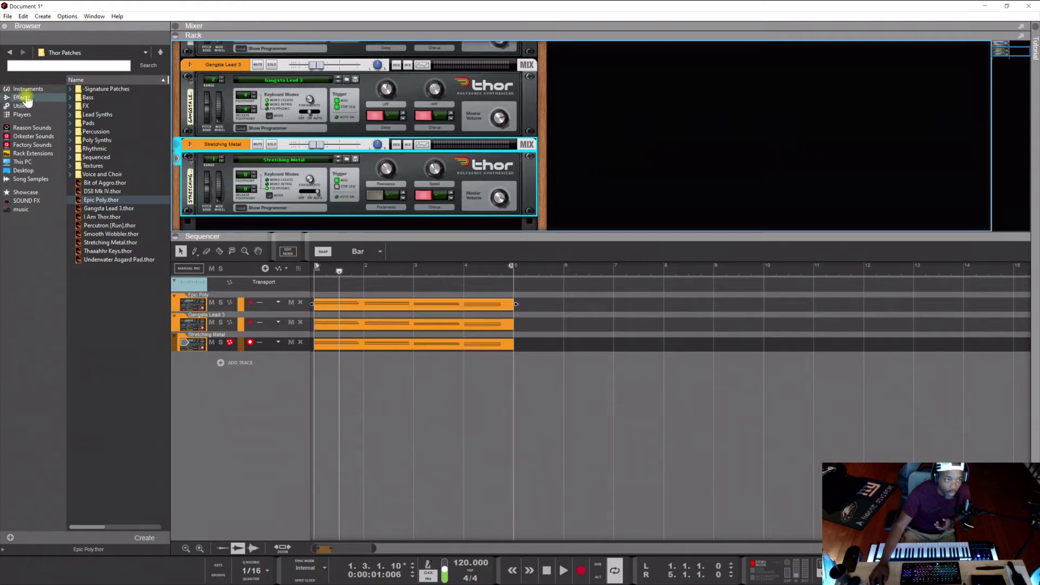
# Add a Combinator from the utility devices as a new track below Stretching Metal.
pyautogui.click(26, 91)
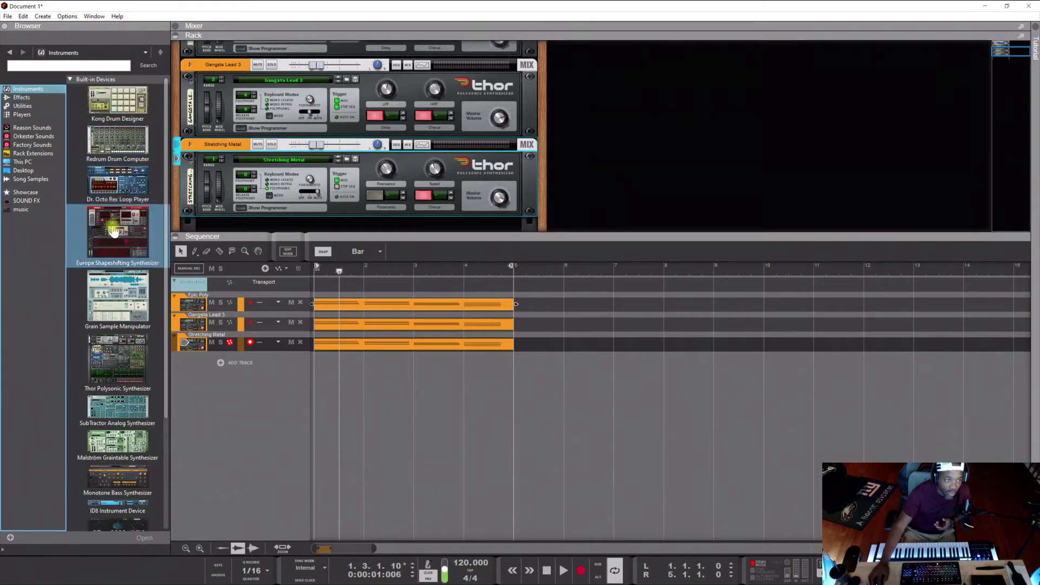
pyautogui.click(24, 107)
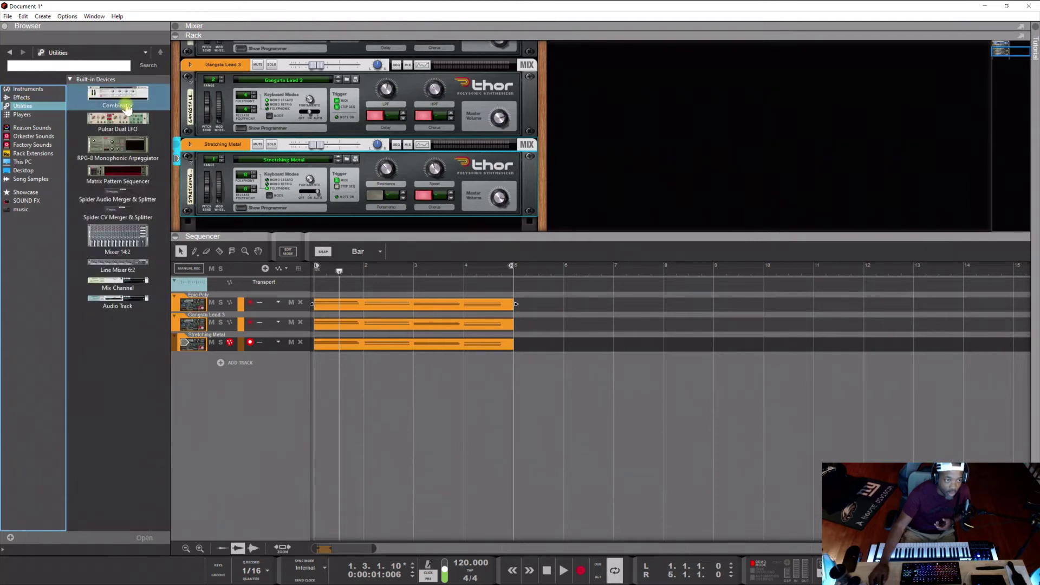
pyautogui.moveTo(108, 101); pyautogui.dragTo(226, 391)
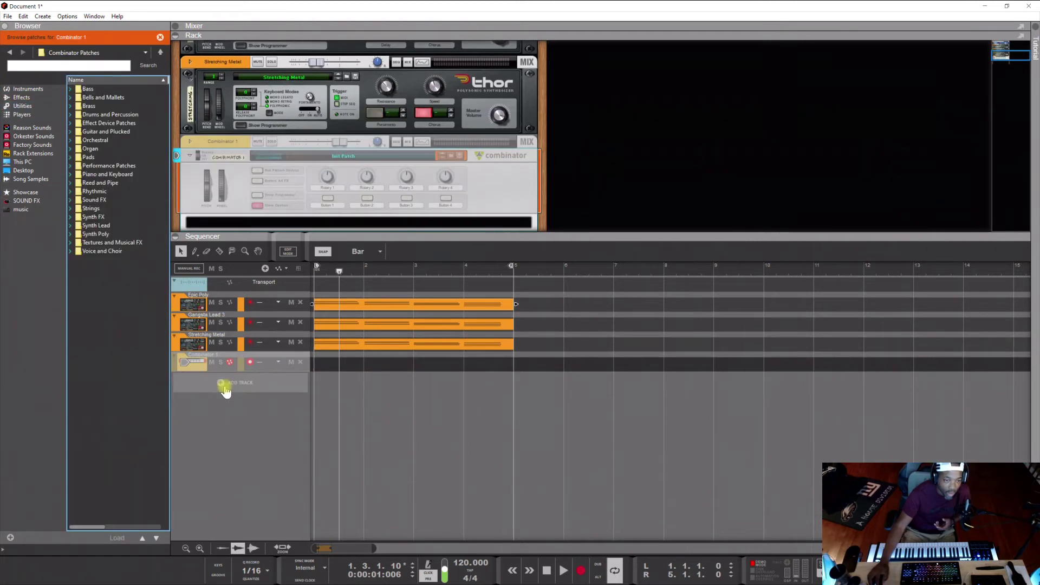
# Copy the Stretching Metal clip onto the Combinator track, starting at bar 1.
pyautogui.click(378, 345)
pyautogui.click(379, 343)
pyautogui.click(375, 348)
pyautogui.moveTo(375, 349); pyautogui.dragTo(371, 369)
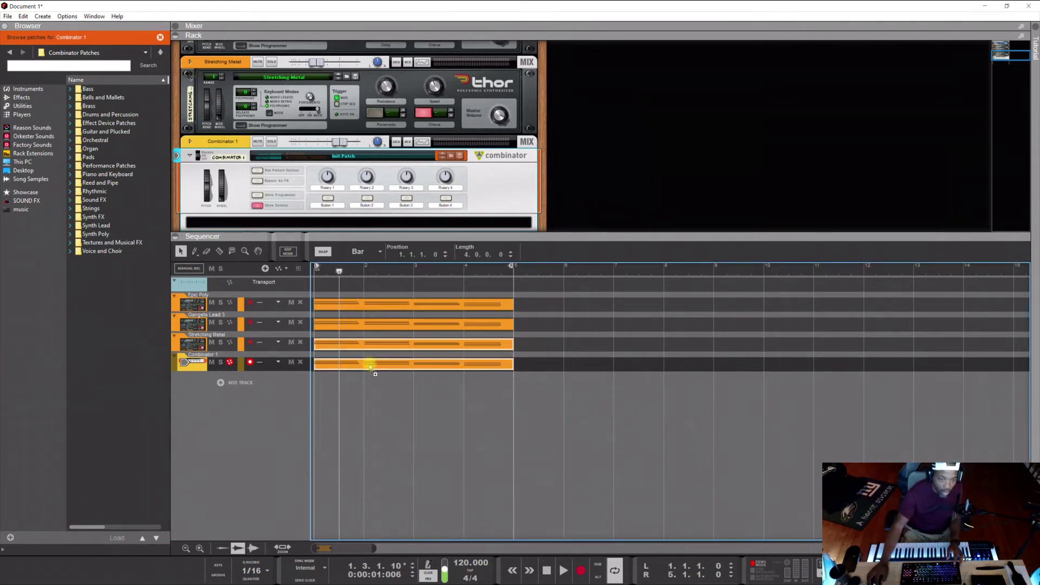
# Load the Hip Hop Baritone Sax patch from the Brass folder into the Combinator.
pyautogui.click(206, 373)
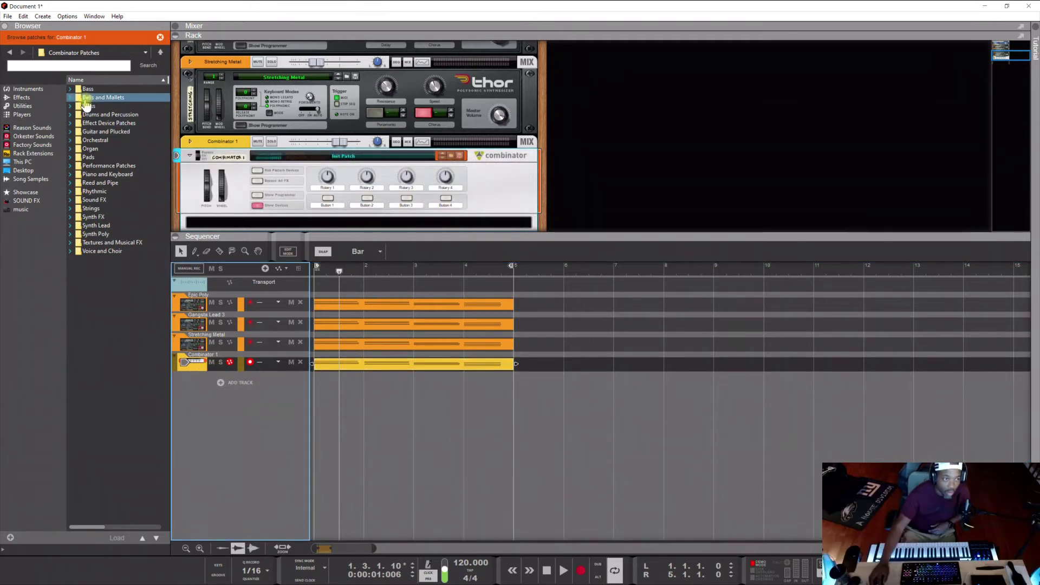
pyautogui.click(70, 107)
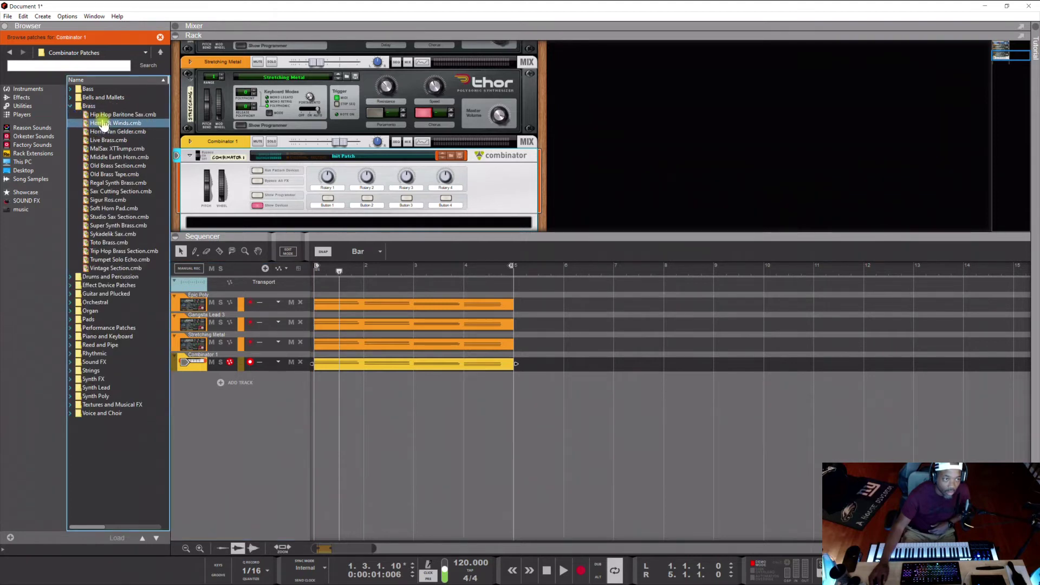
pyautogui.moveTo(111, 114); pyautogui.dragTo(260, 182)
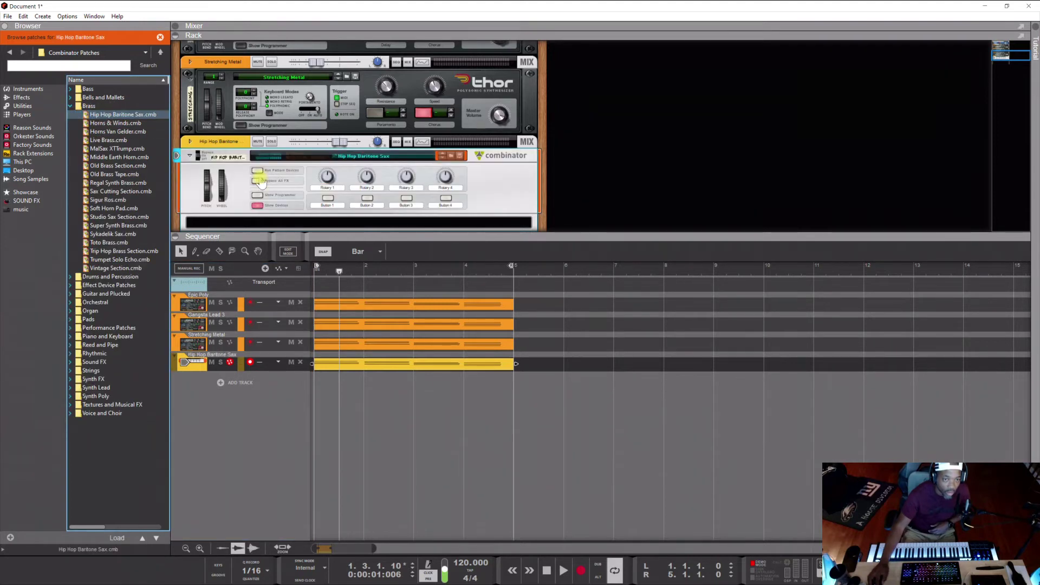
pyautogui.click(70, 106)
# Duplicate the Hip Hop Baritone Sax track and device, and load the Studio Sax Section patch into the copy.
pyautogui.rightClick(196, 369)
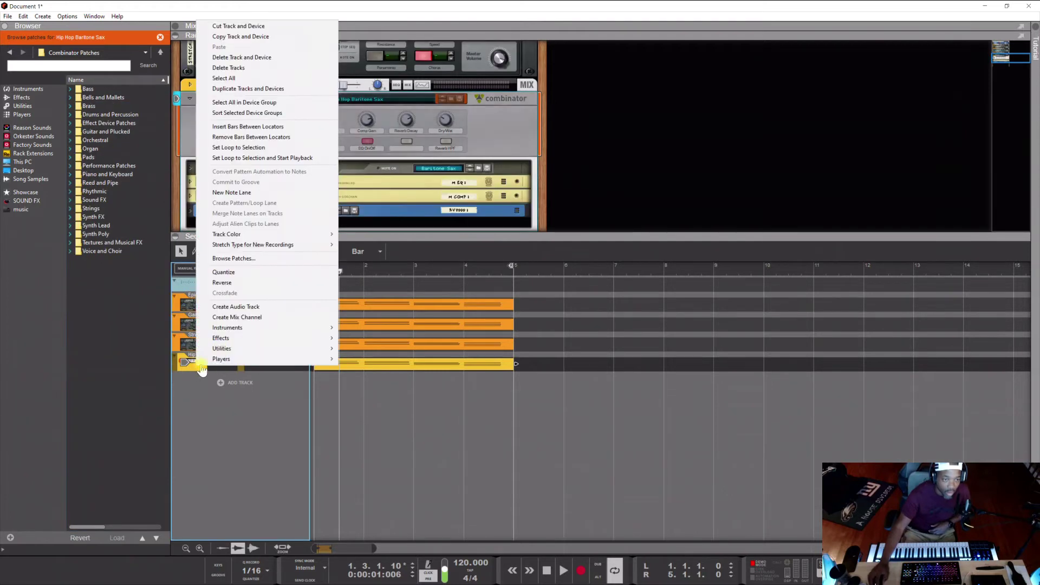
pyautogui.click(242, 90)
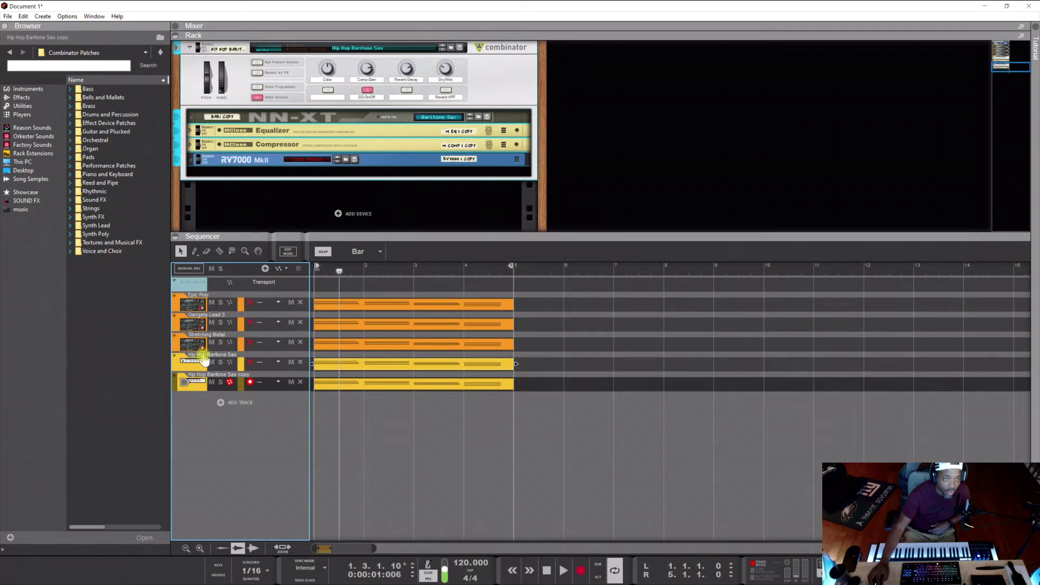
pyautogui.click(453, 50)
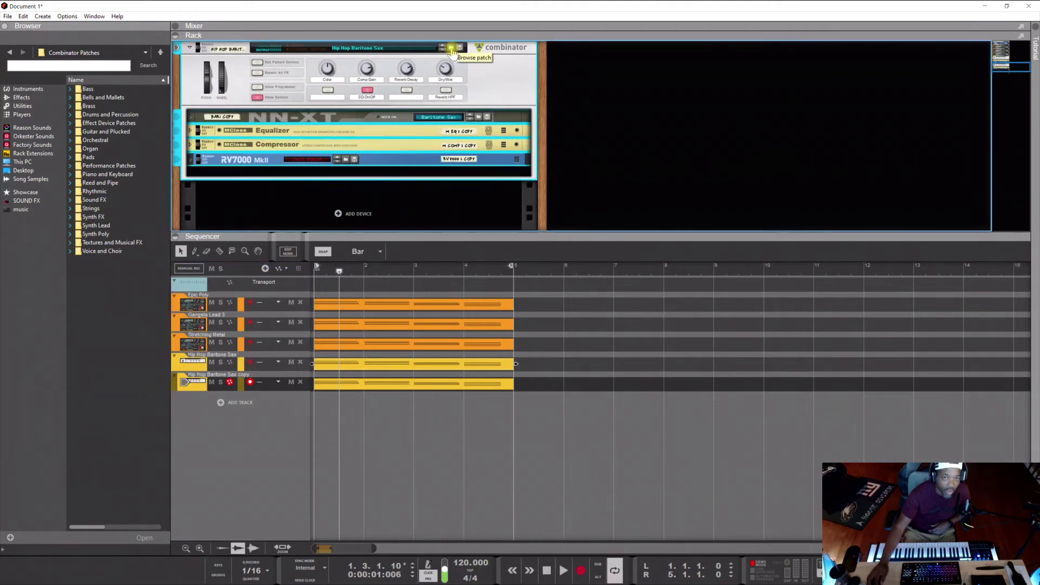
pyautogui.click(107, 192)
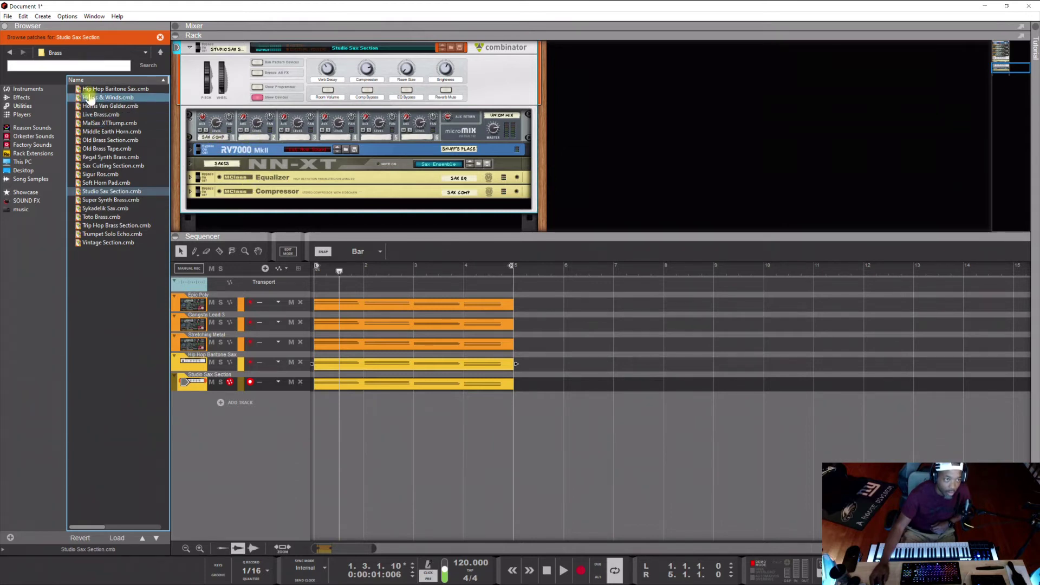
pyautogui.click(110, 192)
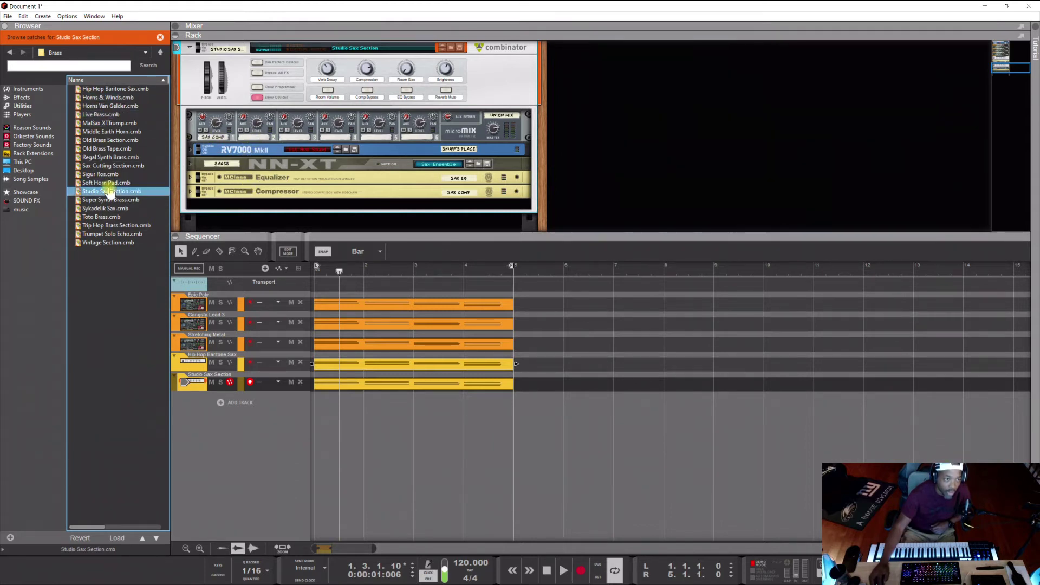
# Add the Orchestral Percussion Set patch from the Orchestral folder as a new track, and copy the Studio Sax Section clip onto it.
pyautogui.click(9, 52)
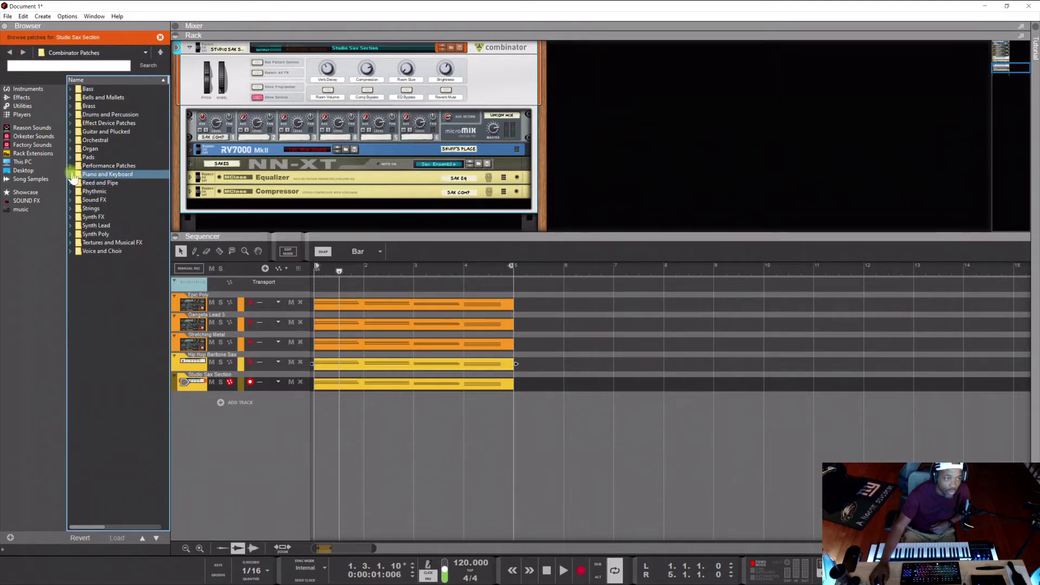
pyautogui.click(71, 140)
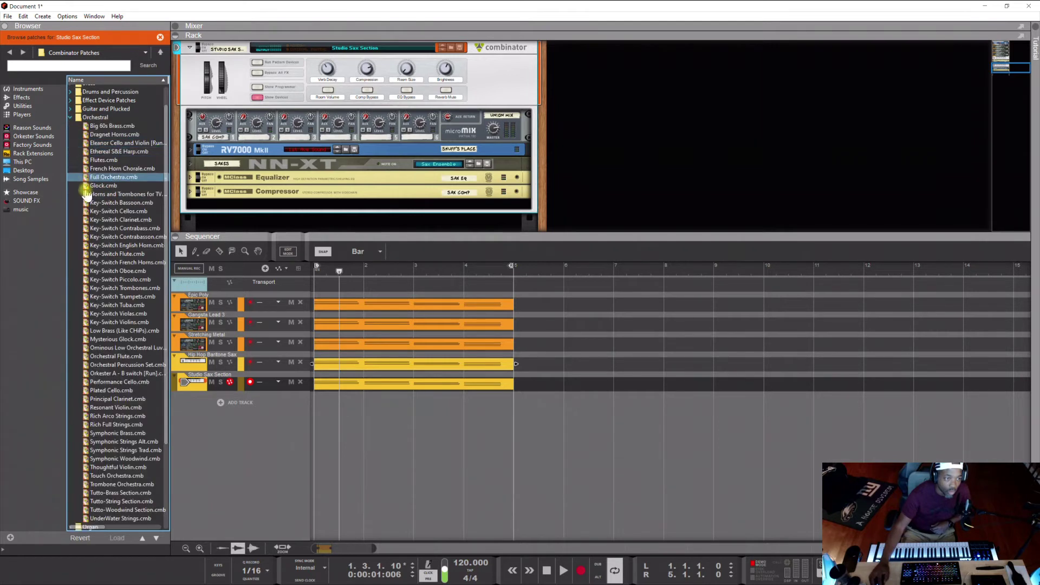
pyautogui.moveTo(103, 367); pyautogui.dragTo(237, 424)
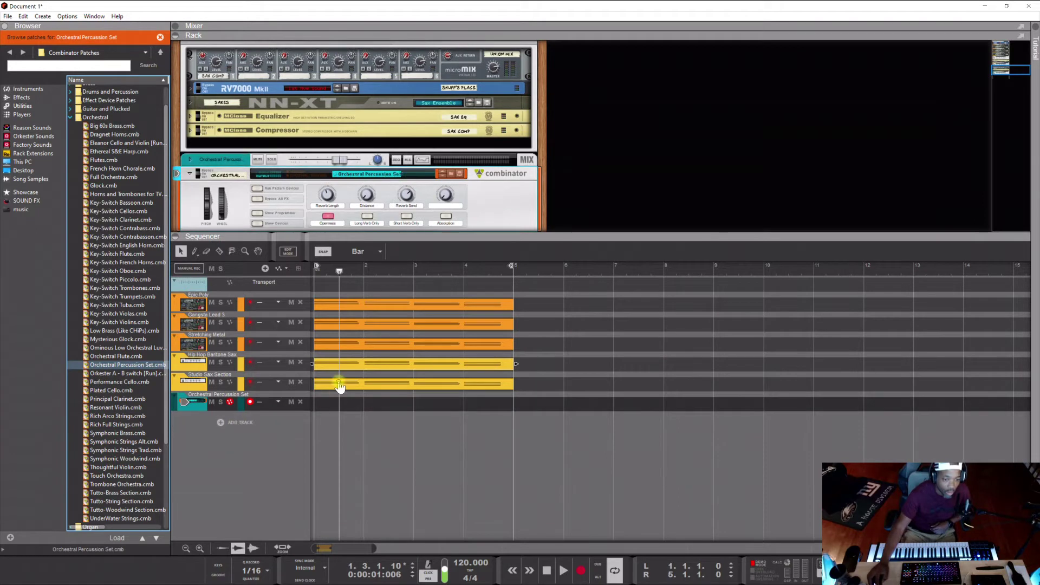
pyautogui.click(339, 384)
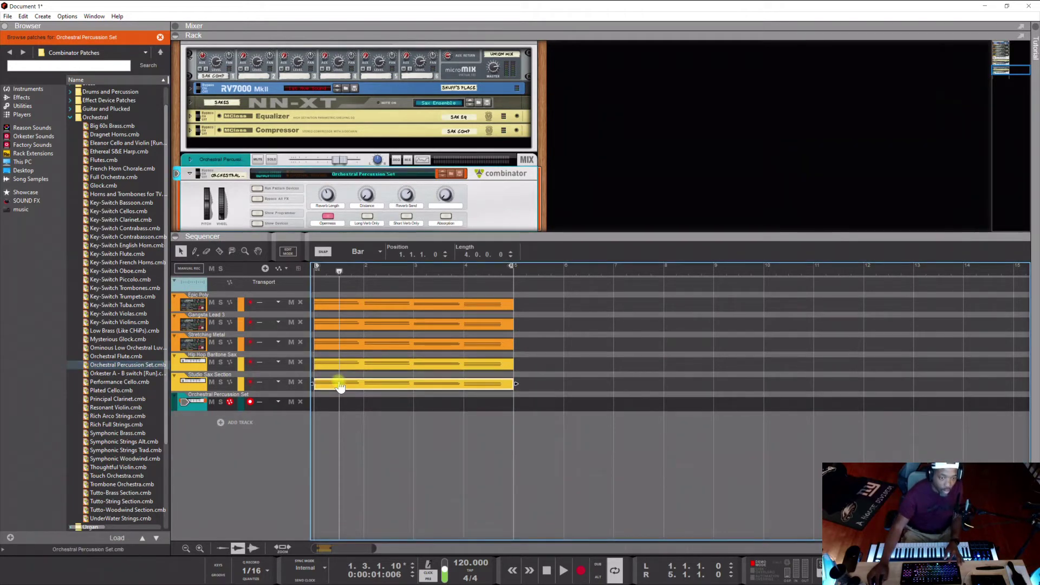
pyautogui.moveTo(340, 384); pyautogui.dragTo(333, 401)
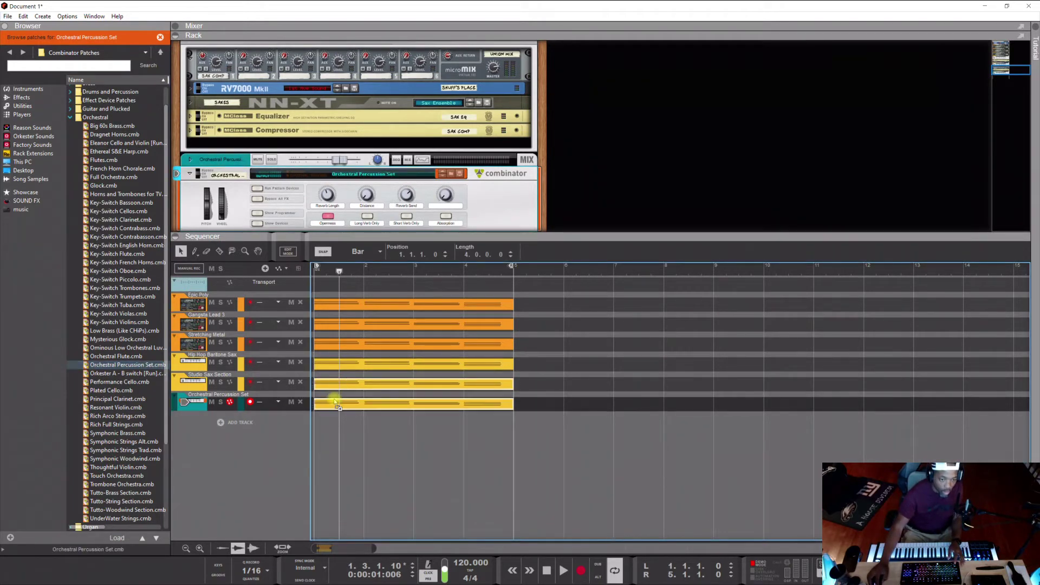
# Add the Horizon Line and Saviour Chord patches from the Pads folder as new tracks, and copy the four-bar clip onto each.
pyautogui.click(70, 118)
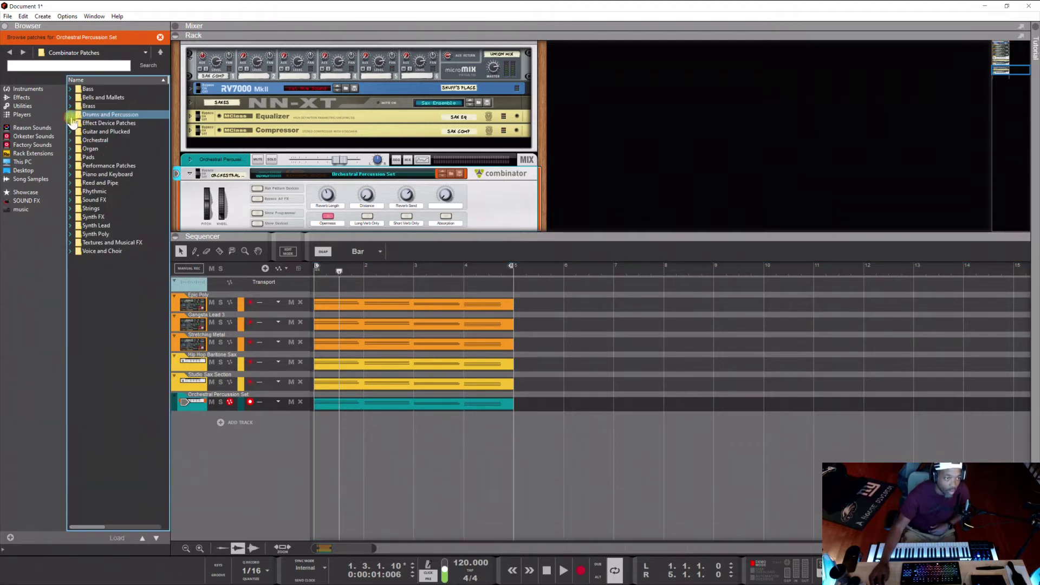
pyautogui.click(71, 158)
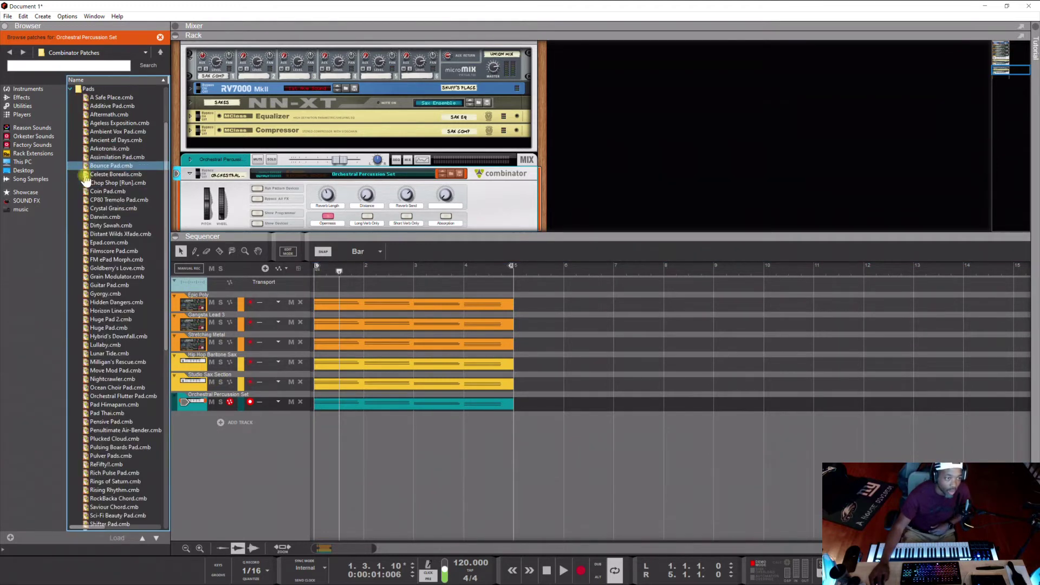
pyautogui.rightClick(243, 474)
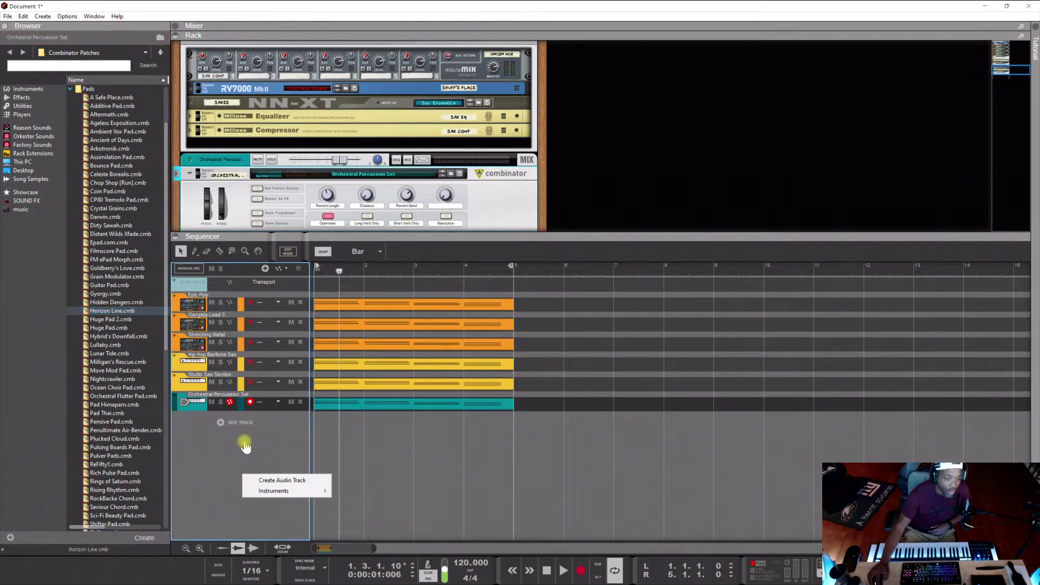
pyautogui.click(245, 443)
pyautogui.click(104, 311)
pyautogui.moveTo(104, 311); pyautogui.dragTo(226, 425)
pyautogui.moveTo(359, 412); pyautogui.dragTo(349, 424)
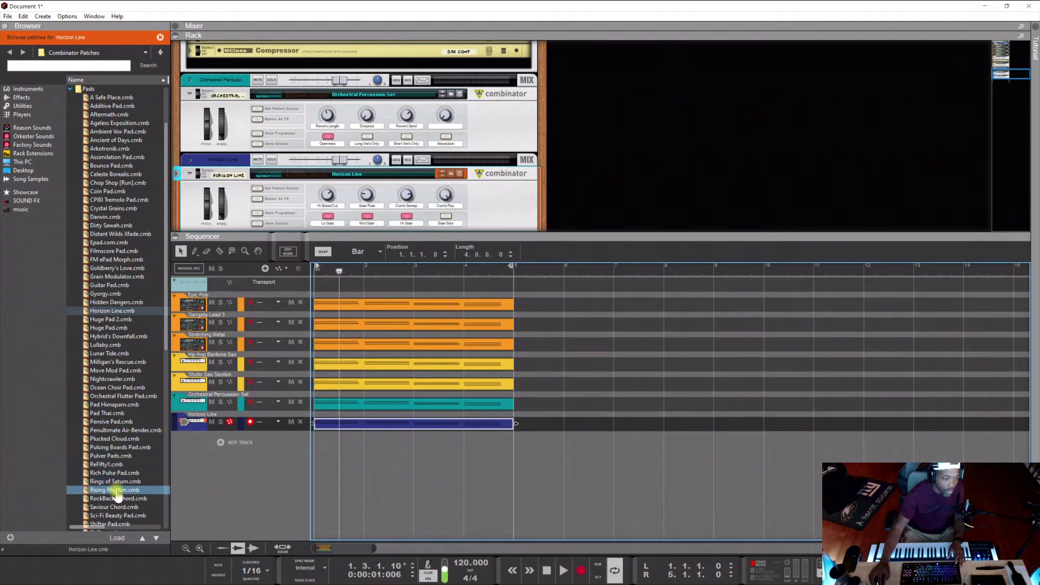
pyautogui.moveTo(115, 508); pyautogui.dragTo(228, 488)
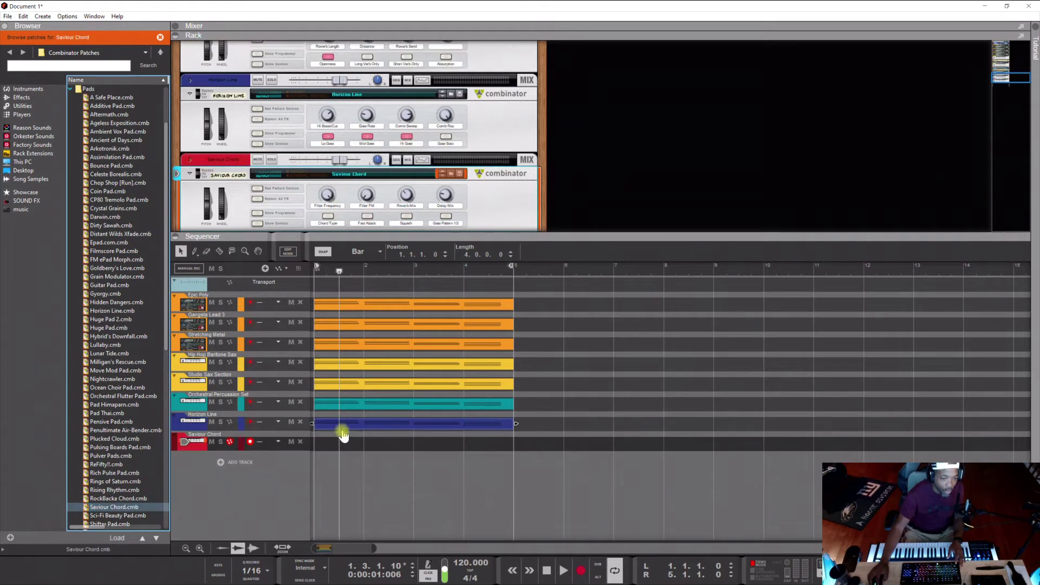
pyautogui.moveTo(345, 434); pyautogui.dragTo(344, 440)
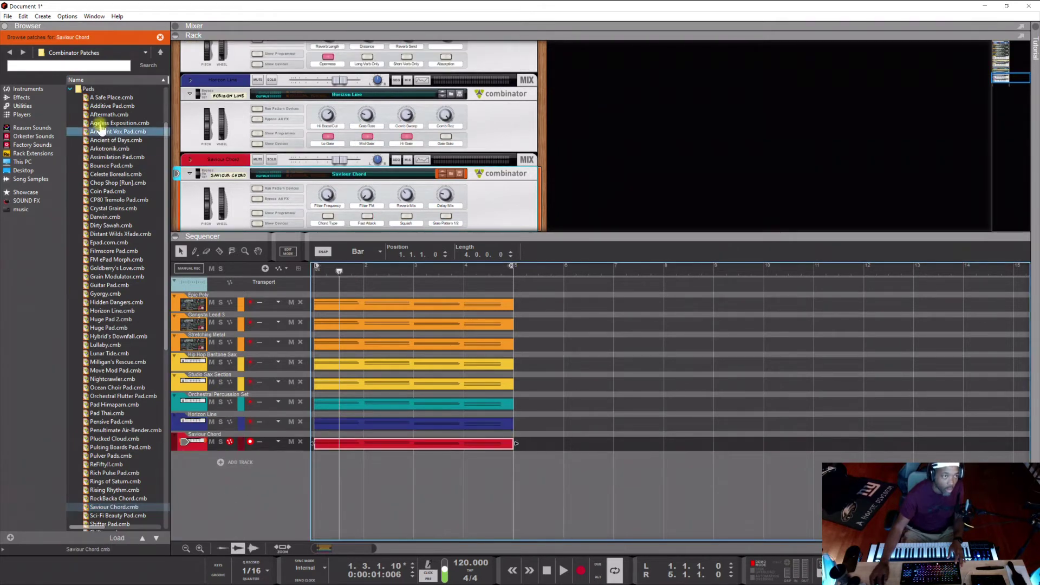
# Add a Europa synthesizer track, load the C3PO Keys patch into it, and copy the Saviour Chord clip onto it.
pyautogui.click(27, 89)
pyautogui.moveTo(116, 233); pyautogui.dragTo(246, 512)
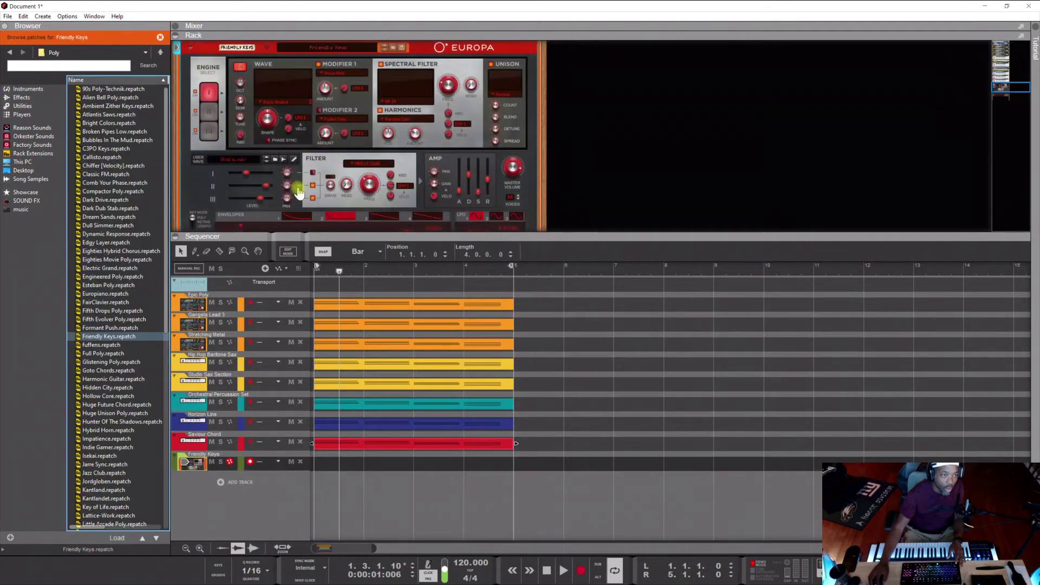
pyautogui.click(100, 149)
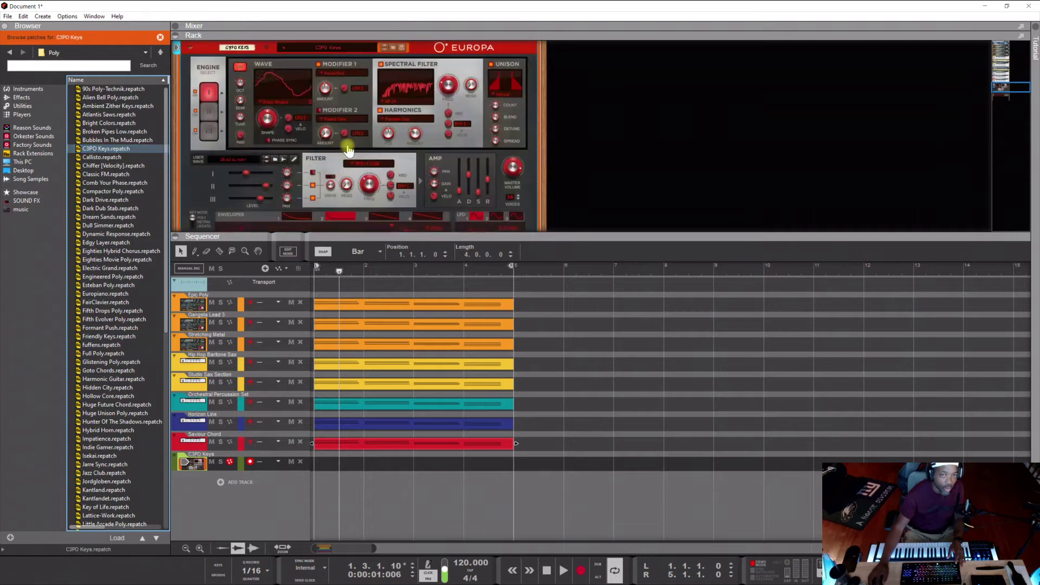
pyautogui.moveTo(348, 441); pyautogui.dragTo(351, 465)
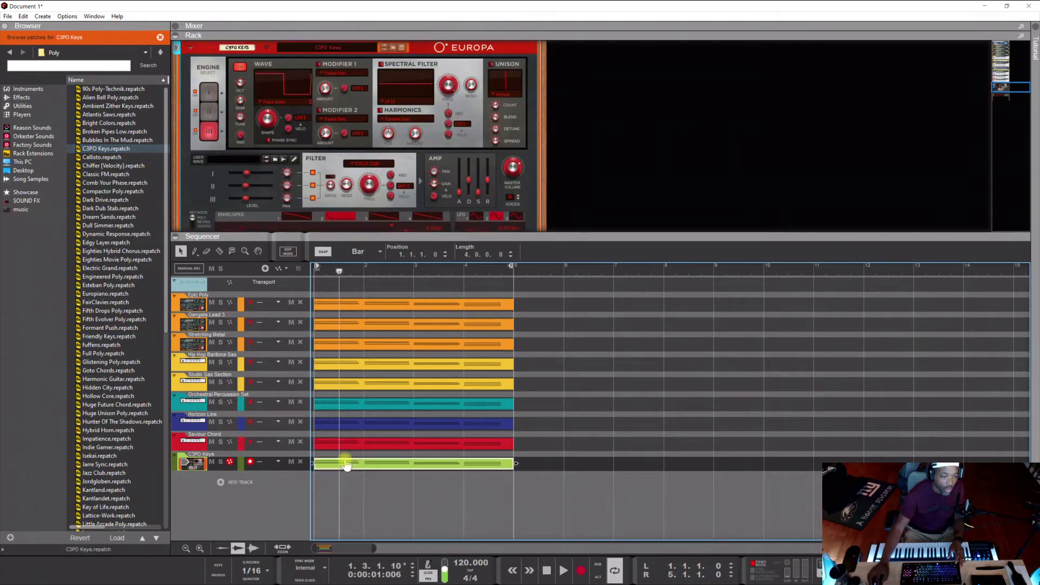
# Add the Hunter Of The Shadows patch as a new Europa track and copy the C3PO Keys clip onto it.
pyautogui.click(116, 421)
pyautogui.moveTo(162, 449); pyautogui.dragTo(240, 492)
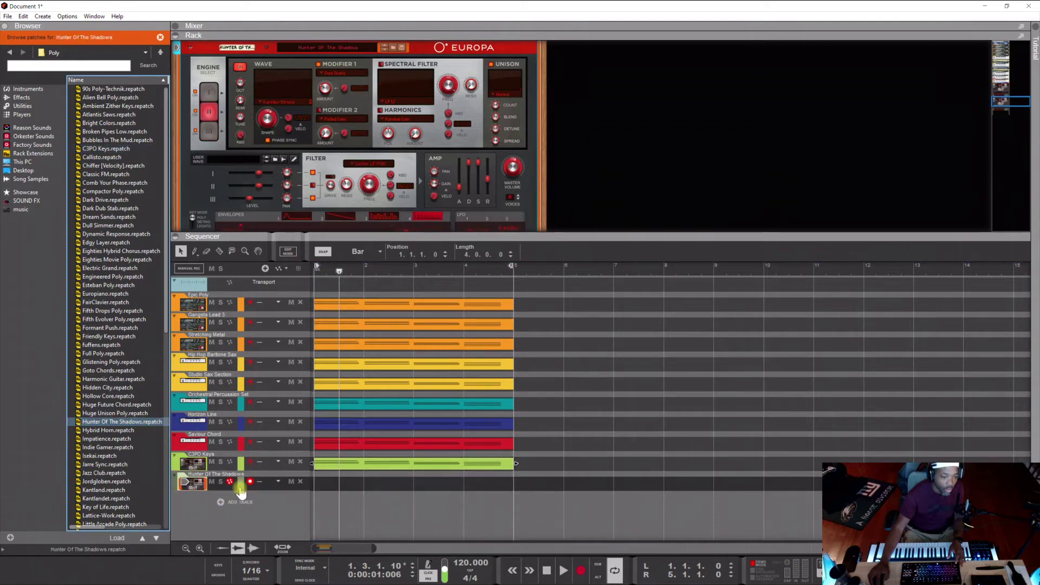
pyautogui.moveTo(336, 477); pyautogui.dragTo(336, 484)
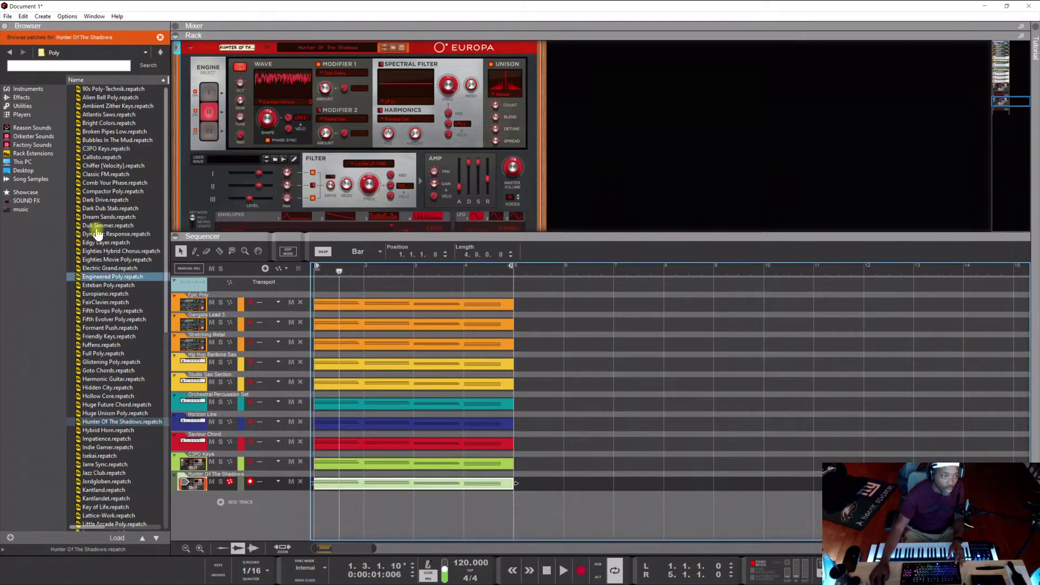
# Add a SubTractor track with the Epic Chip Lead patch and copy the Hunter Of The Shadows clip onto it.
pyautogui.click(10, 53)
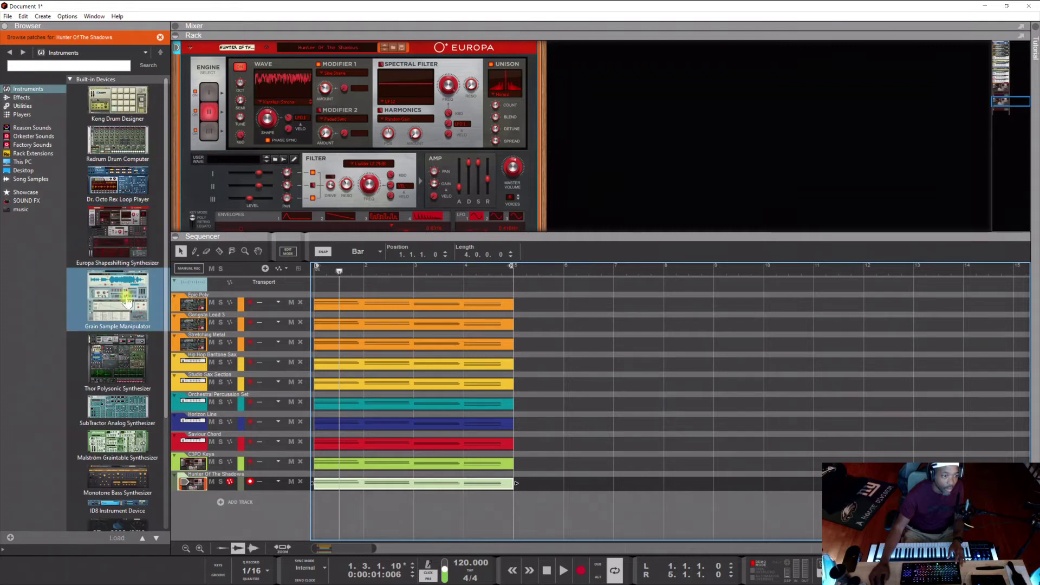
pyautogui.scroll(-3, 122, 298)
pyautogui.moveTo(122, 263); pyautogui.dragTo(251, 525)
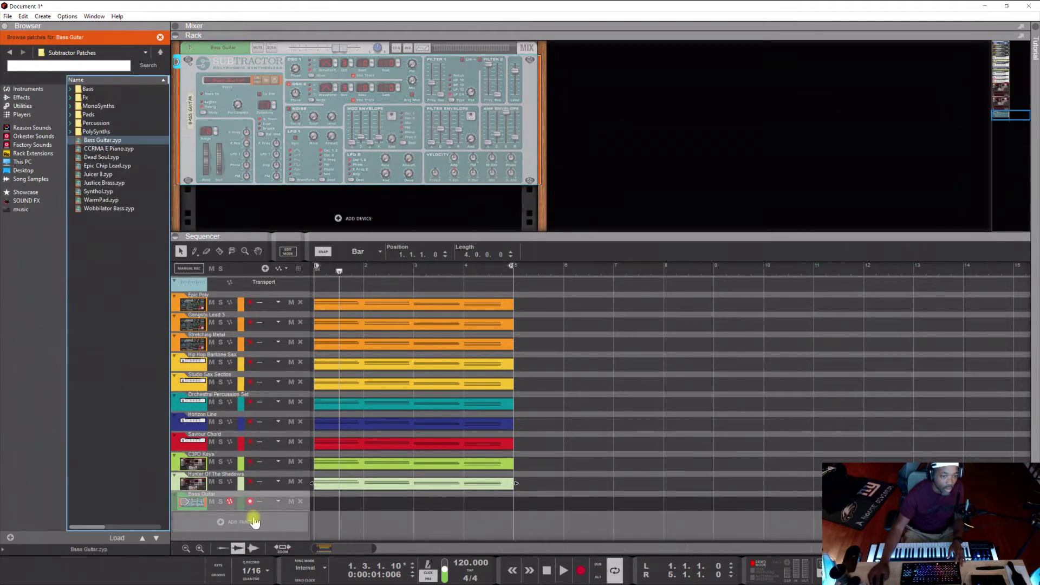
pyautogui.click(256, 81)
pyautogui.click(257, 81)
pyautogui.click(256, 81)
pyautogui.click(375, 492)
pyautogui.doubleClick(375, 498)
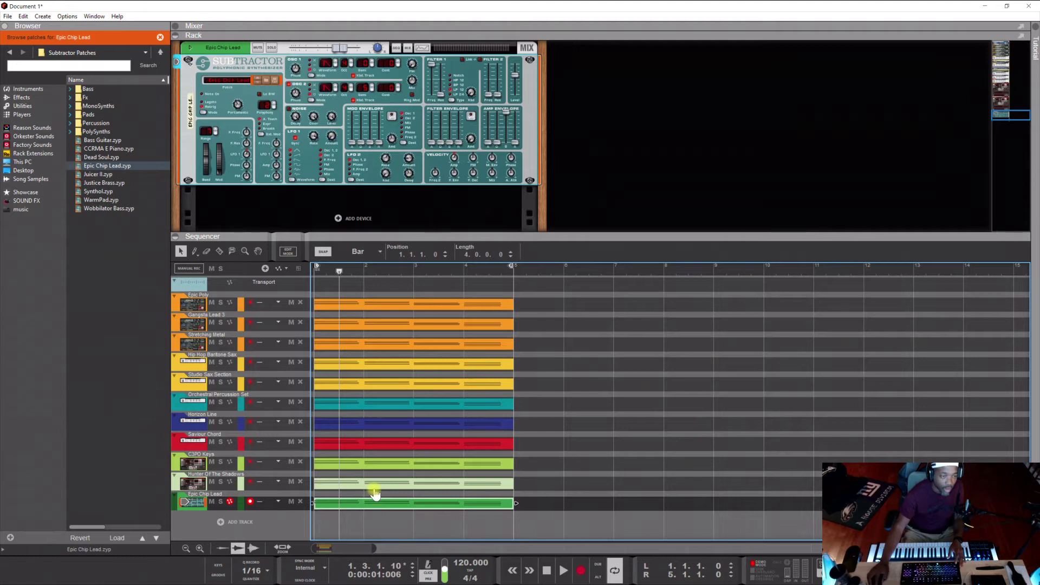
# Add the Justice Brass patch as a new SubTractor track and copy the Epic Chip Lead clip onto it.
pyautogui.moveTo(94, 184); pyautogui.dragTo(266, 524)
pyautogui.click(337, 529)
pyautogui.doubleClick(337, 530)
pyautogui.scroll(-1, 348, 428)
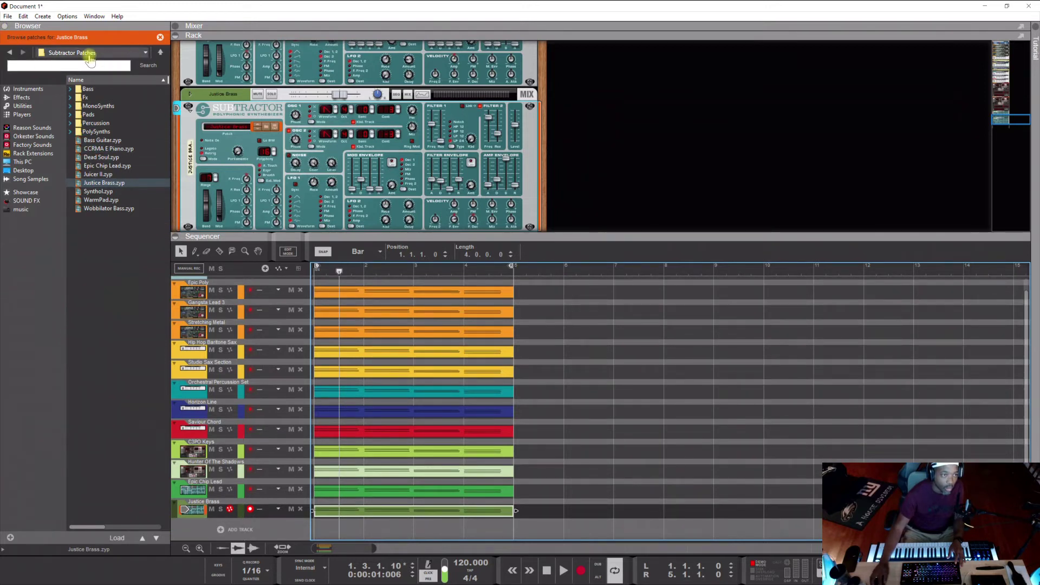
# Add a Monotone Bass Synthesizer track with its default patch and copy the Justice Brass clip onto it.
pyautogui.click(158, 55)
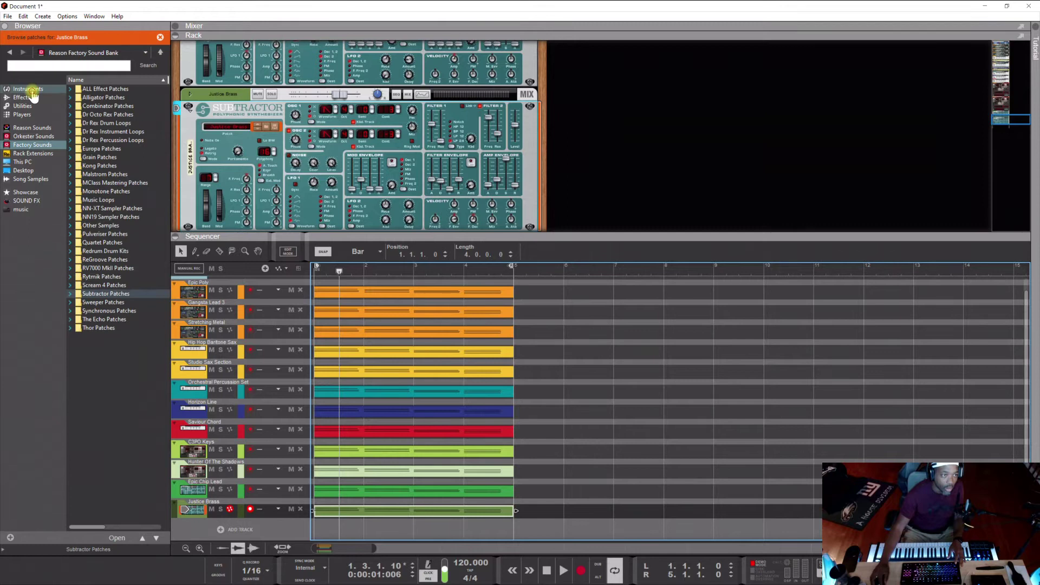
pyautogui.click(27, 89)
pyautogui.scroll(-3, 144, 302)
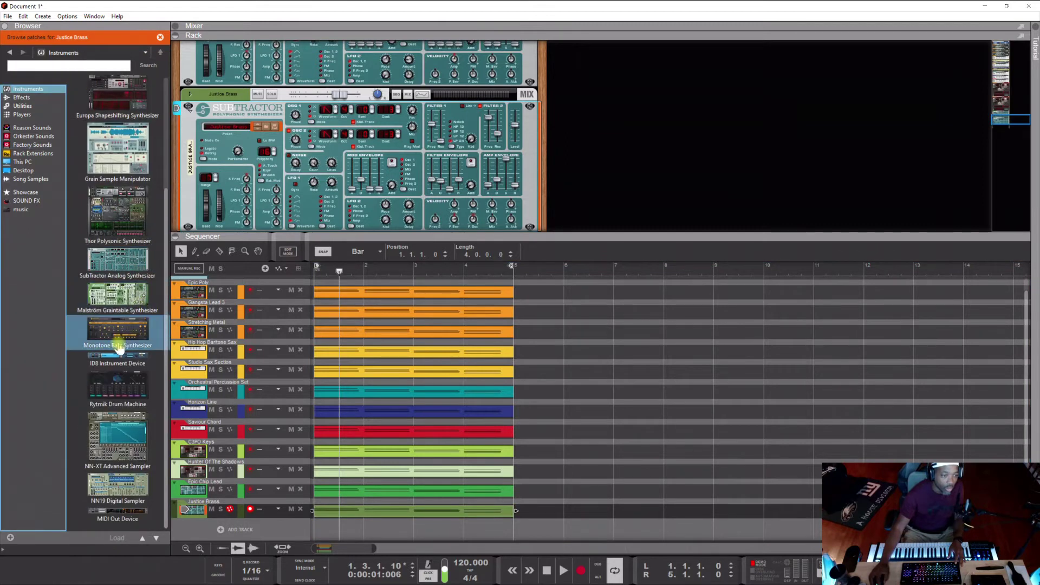
pyautogui.moveTo(116, 337); pyautogui.dragTo(254, 538)
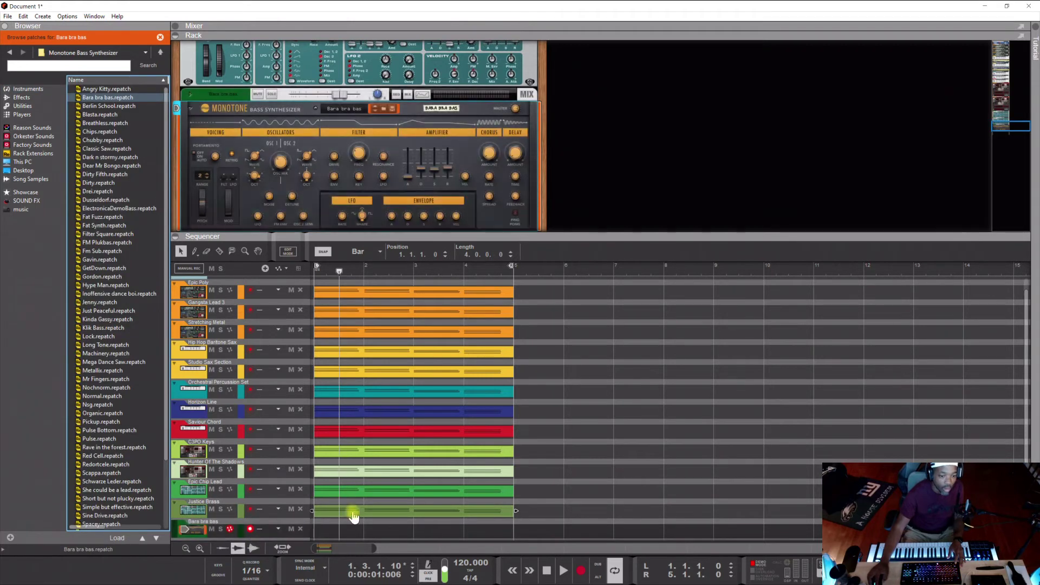
pyautogui.moveTo(355, 519); pyautogui.dragTo(352, 531)
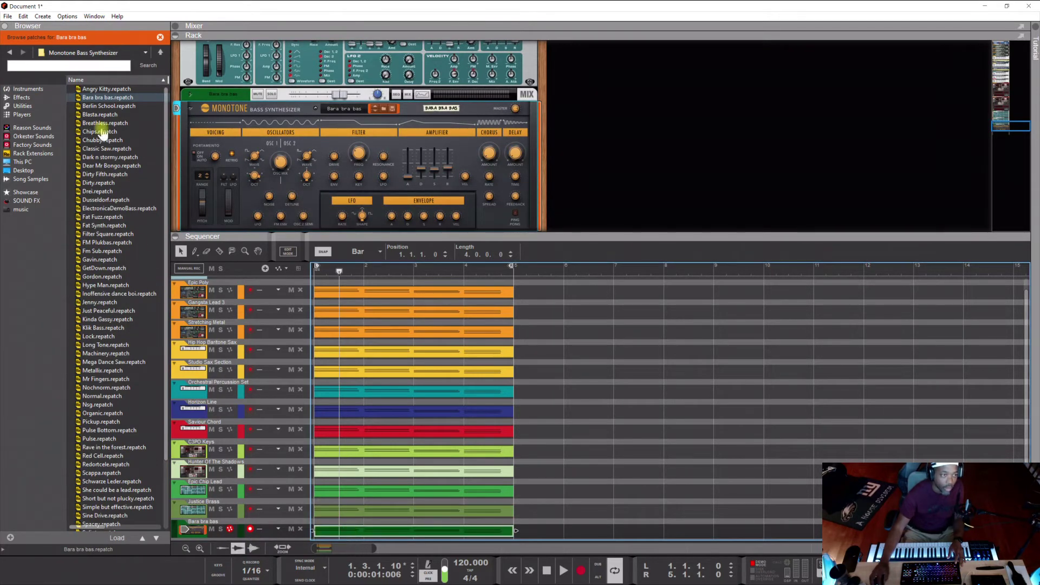
# Add an NN-XT Advanced Sampler track with its default patch and copy the Monotone bass clip onto it.
pyautogui.click(33, 145)
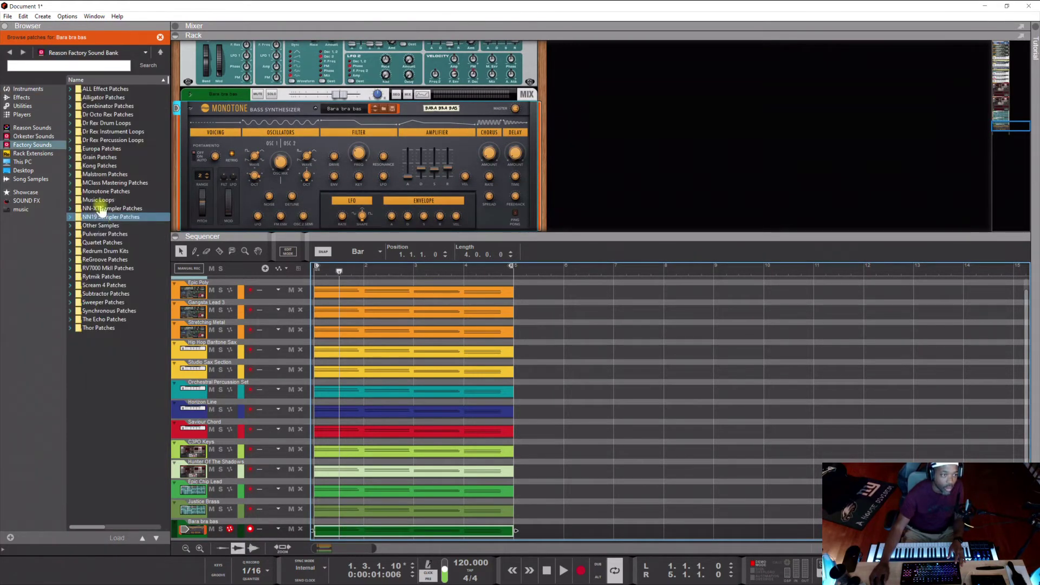
pyautogui.click(28, 88)
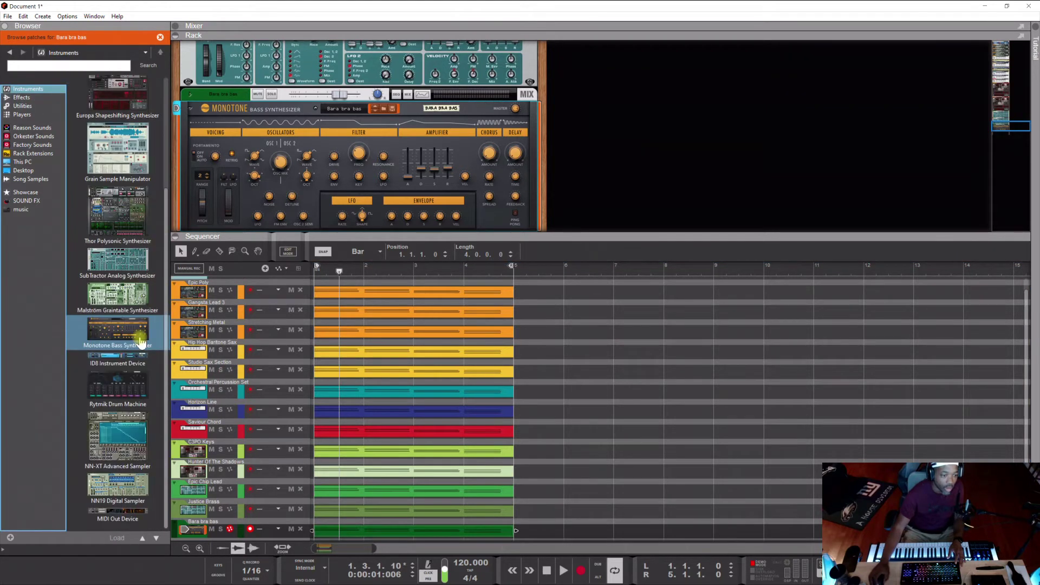
pyautogui.moveTo(123, 437); pyautogui.dragTo(262, 522)
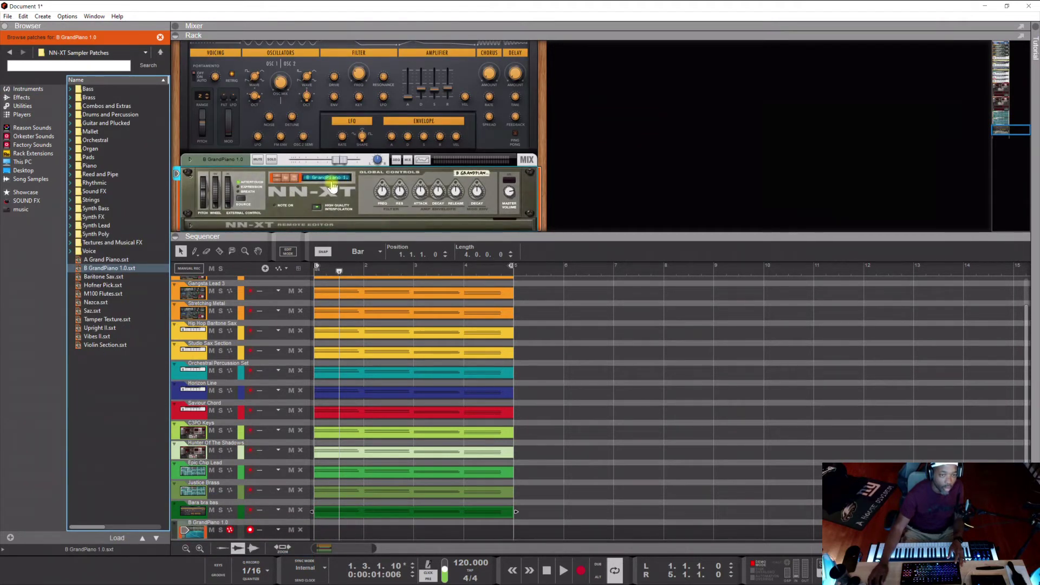
pyautogui.moveTo(359, 515); pyautogui.dragTo(359, 530)
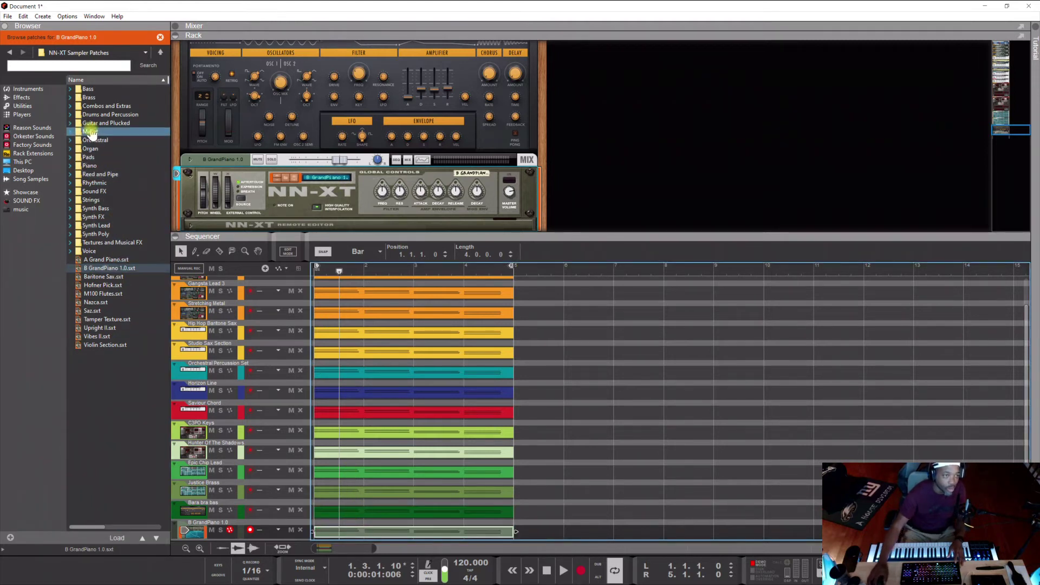
# Add the Alto Sax patch from the NN-XT Brass folder as a new track and copy the B GrandPiano 1.0 clip onto it.
pyautogui.click(72, 98)
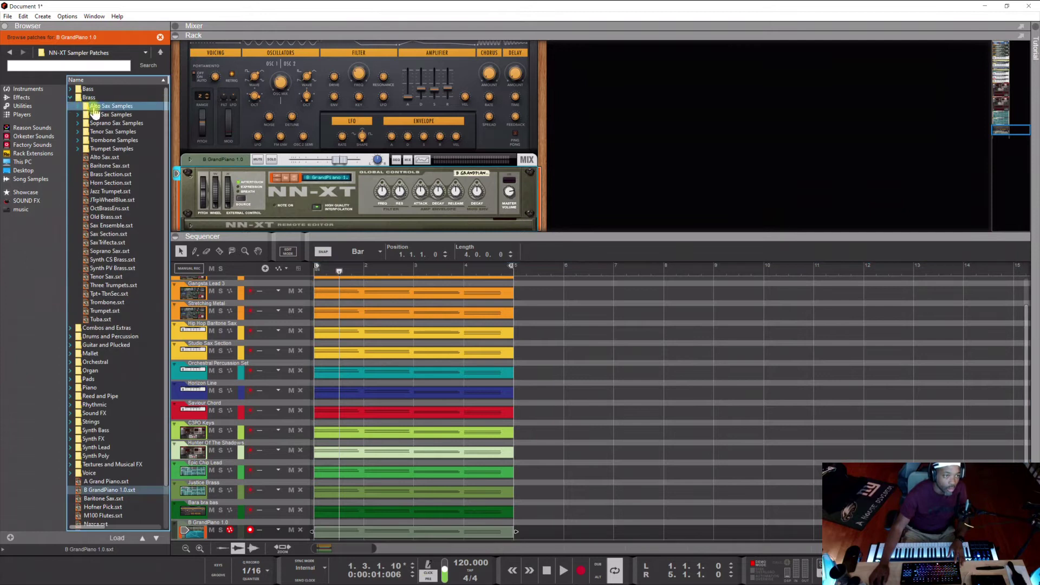
pyautogui.moveTo(103, 157); pyautogui.dragTo(254, 530)
pyautogui.click(332, 530)
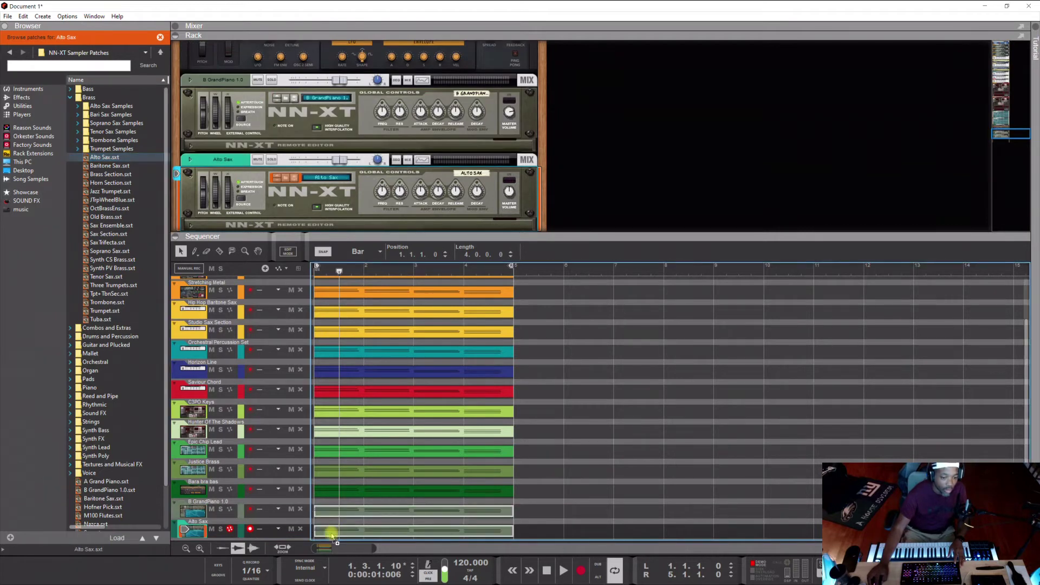
# Stop playback and return the song position to the start of bar 1.
pyautogui.click(547, 571)
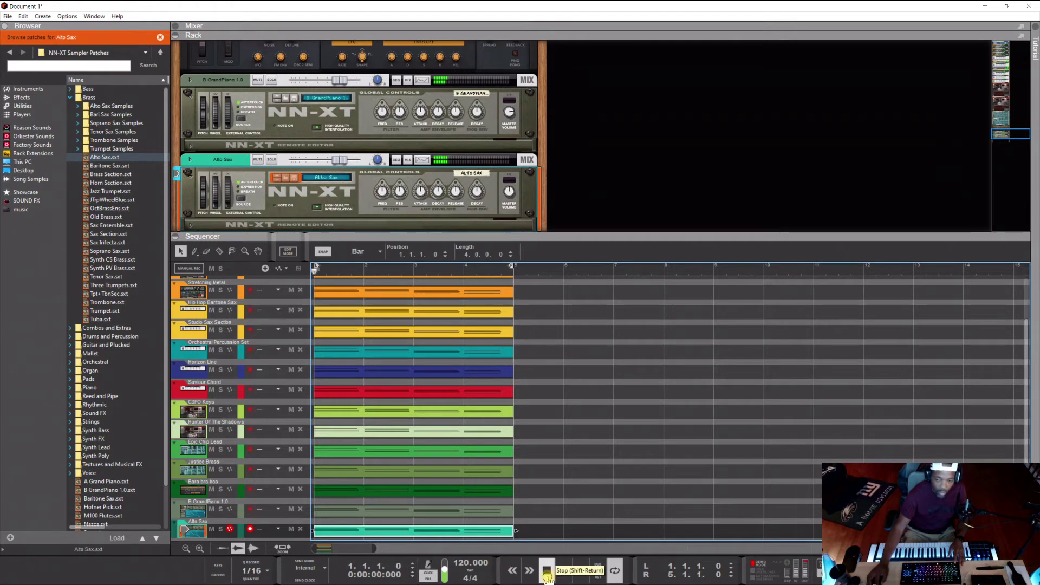
pyautogui.click(547, 574)
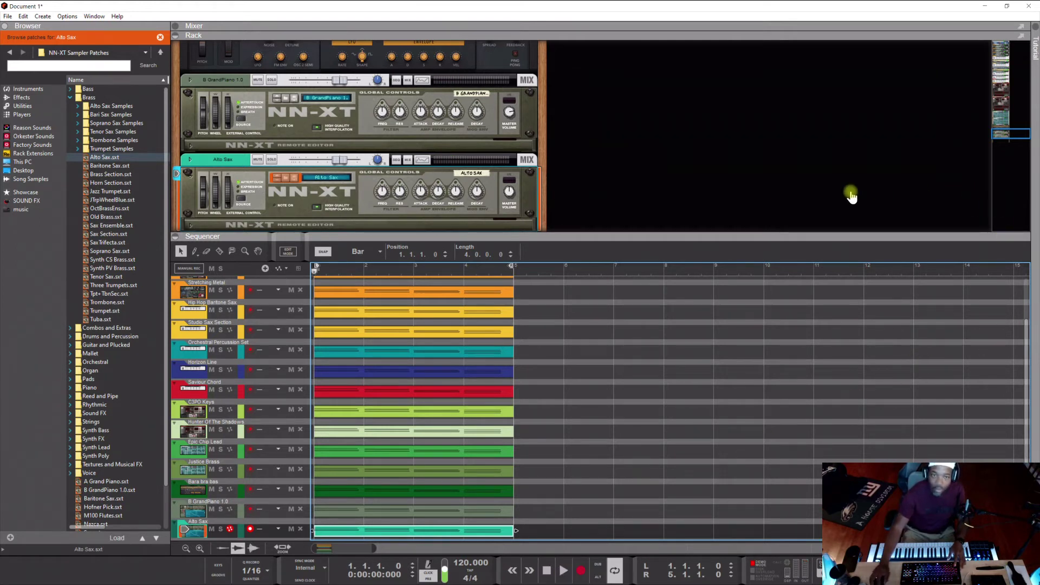
# Open the mixer and lower the Hip Hop Baritone Sax and Studio Sax Section faders, the latter to about -12.5 dB.
pyautogui.scroll(5, 854, 192)
pyautogui.scroll(8, 860, 187)
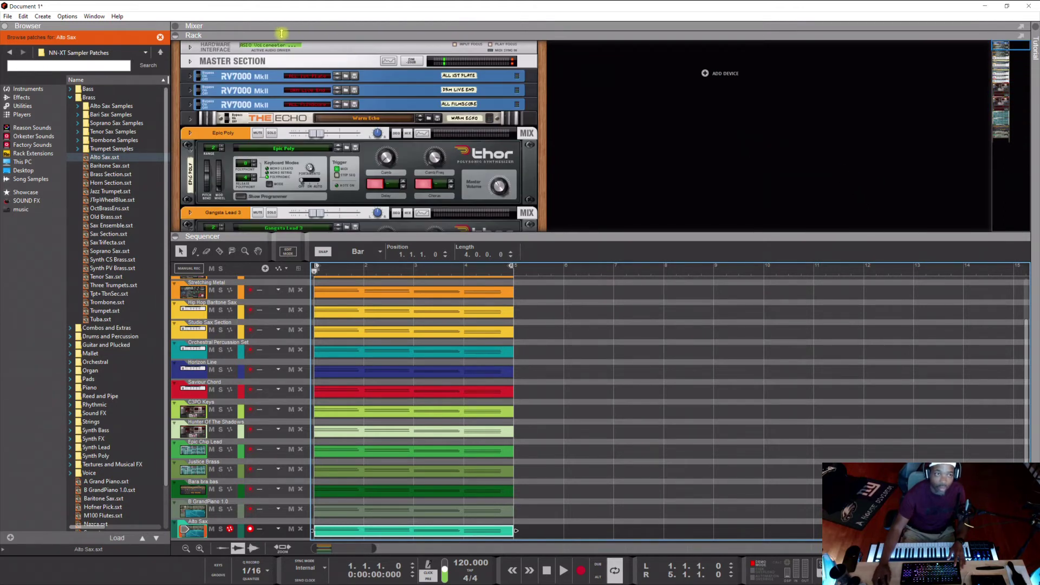
pyautogui.click(234, 25)
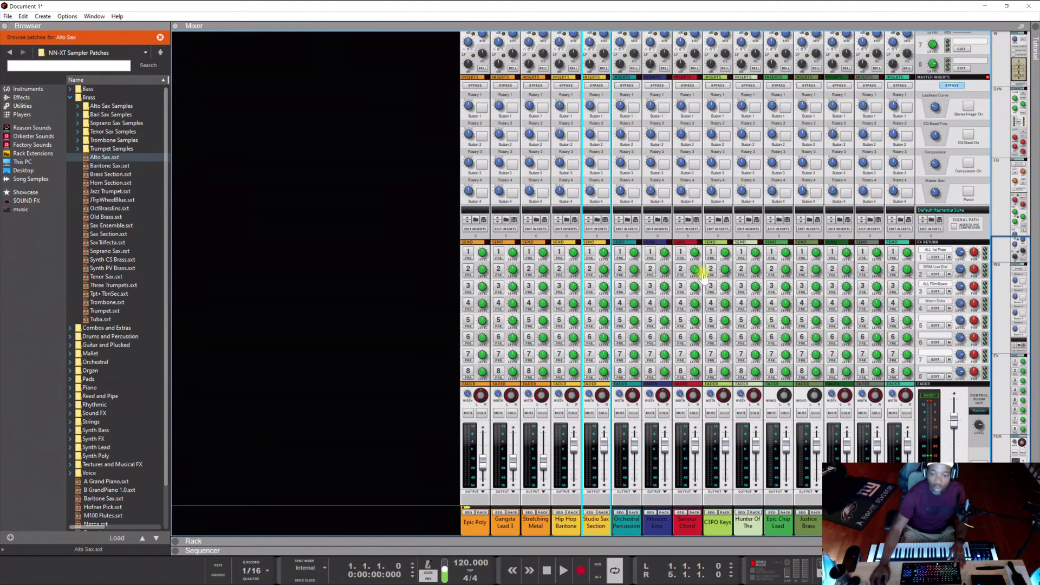
pyautogui.moveTo(572, 451); pyautogui.dragTo(605, 469)
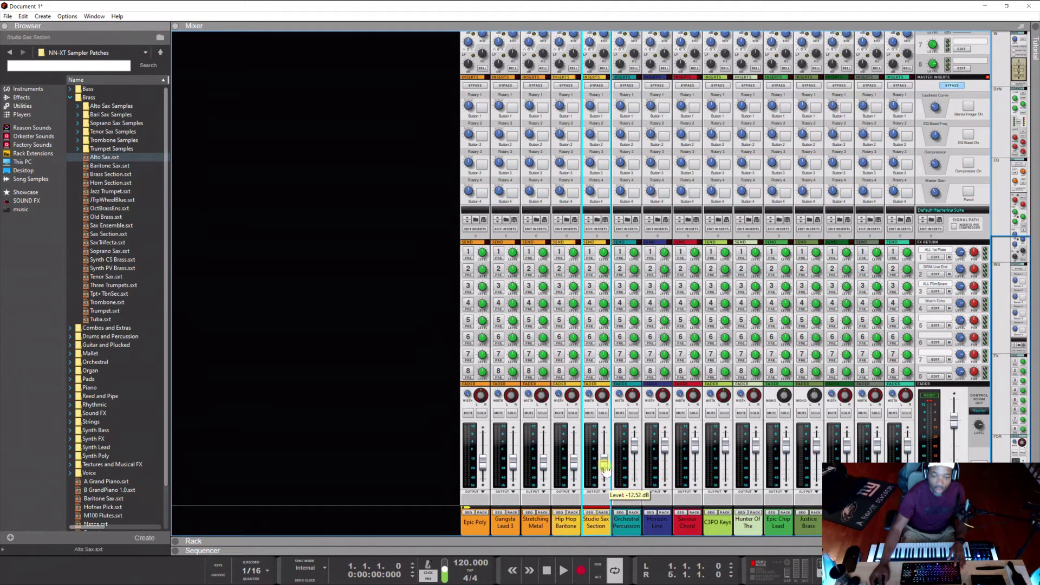
# Select the mixer channels from Orchestral Percussion Set onward and lower their faders together.
pyautogui.click(634, 458)
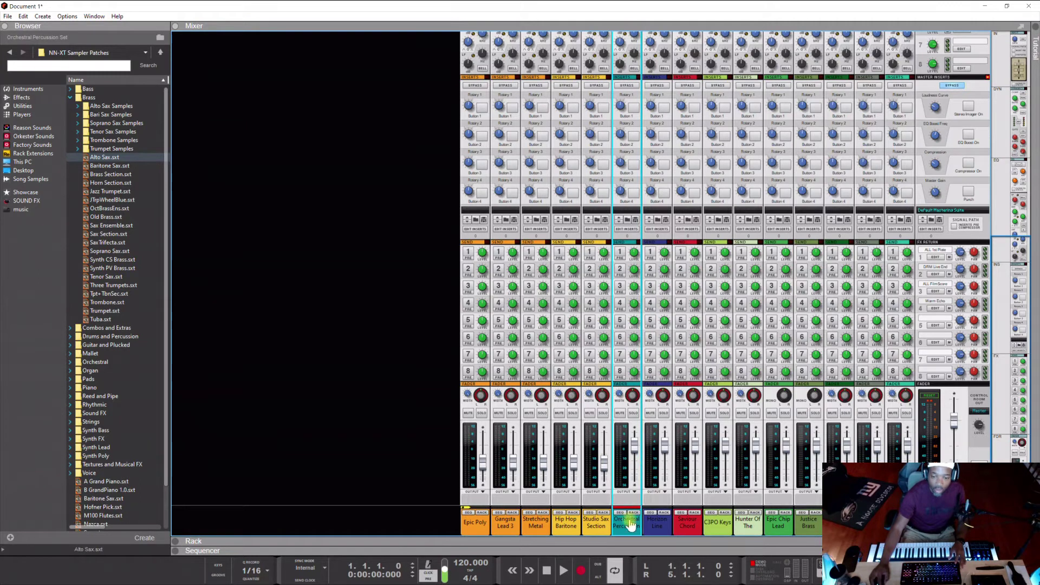
pyautogui.keyDown('shift'); pyautogui.click(808, 522); pyautogui.keyUp('shift')
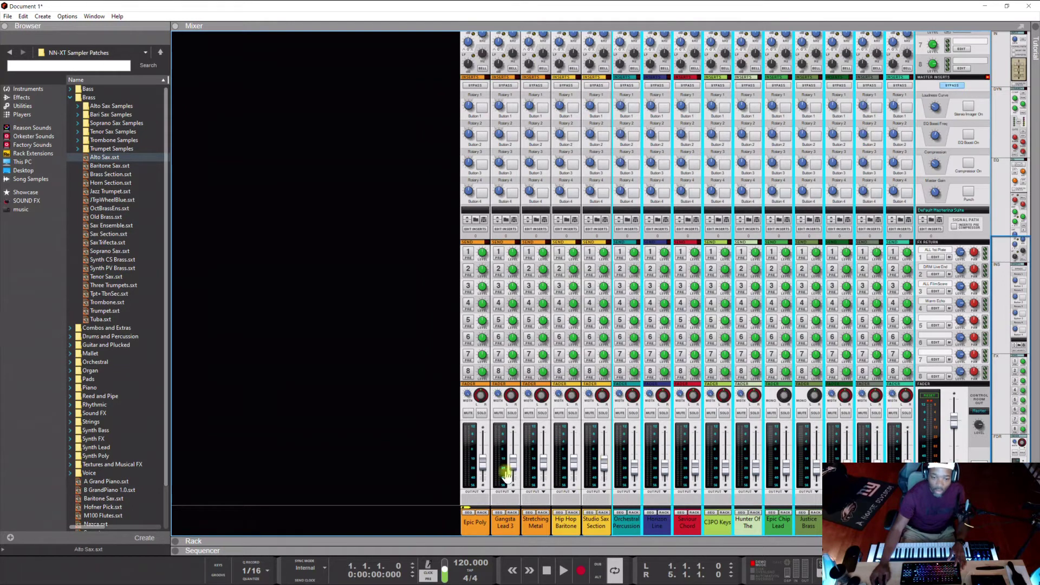
# Select the channels from Epic Poly through Orchestral Percussion Set and lower their faders together, bringing Orchestral Percussion Set to about -33 dB.
pyautogui.click(474, 523)
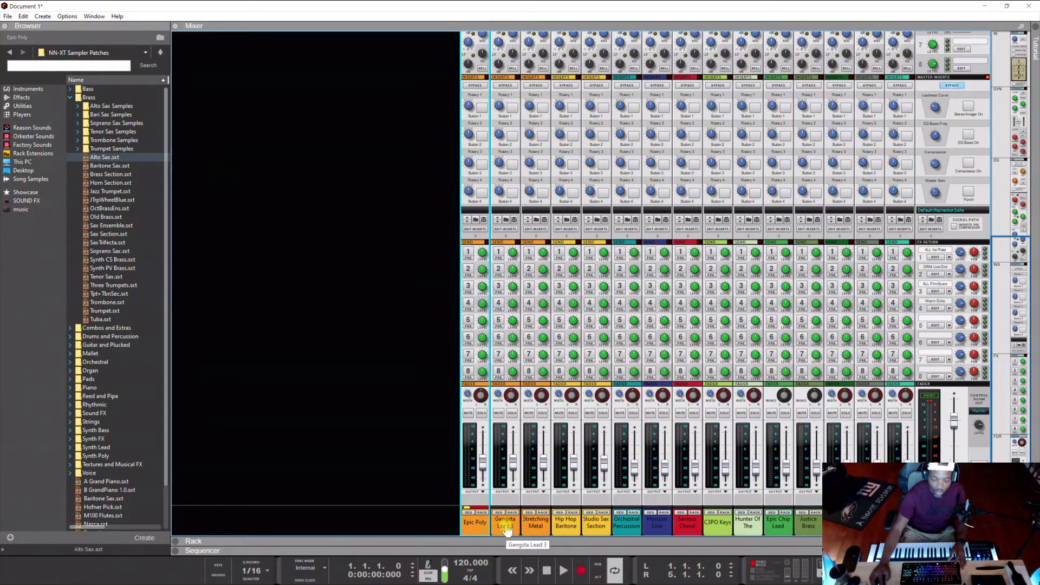
pyautogui.click(631, 535)
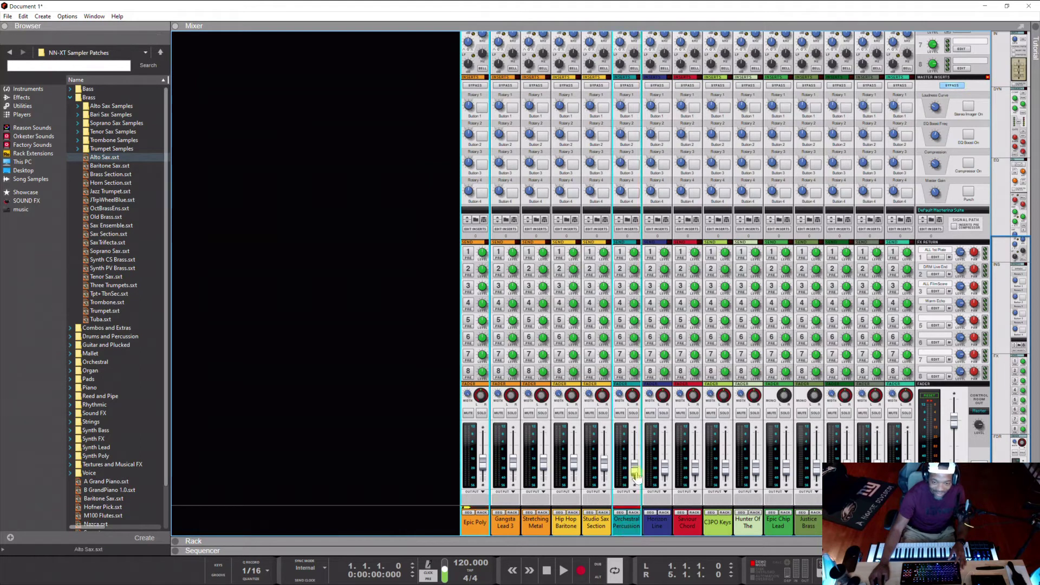
pyautogui.moveTo(636, 470); pyautogui.dragTo(638, 476)
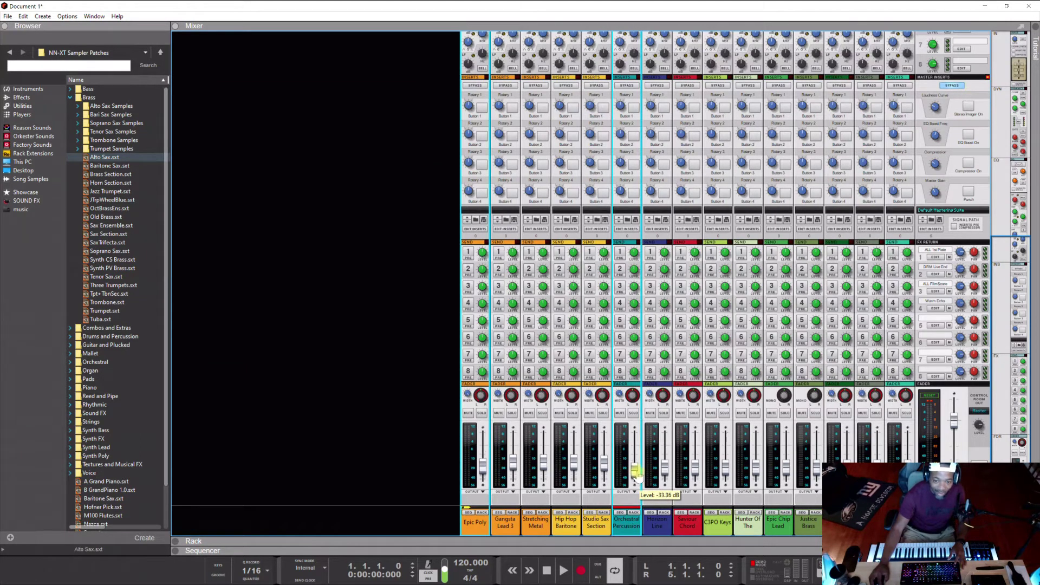
# Select all the mixer channels and lower their faders together.
pyautogui.click(483, 526)
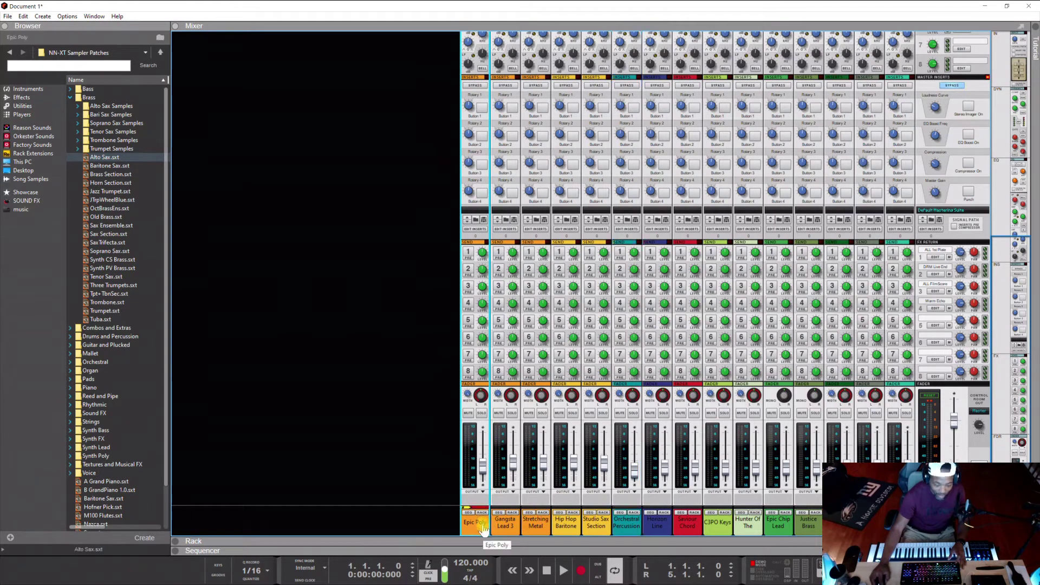
pyautogui.keyDown('shift'); pyautogui.click(625, 525); pyautogui.keyUp('shift')
pyautogui.press('space')
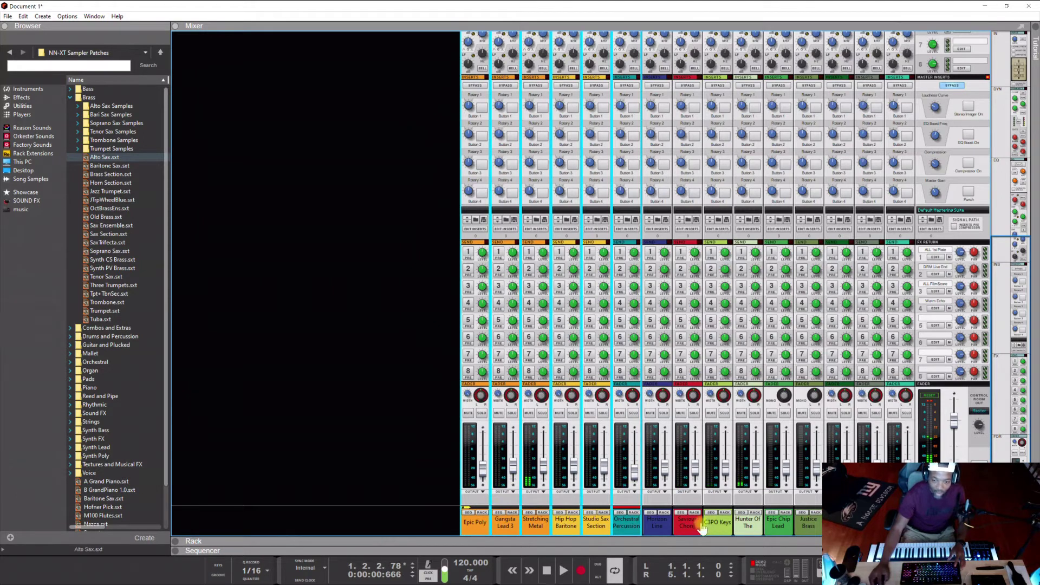
pyautogui.click(475, 523)
pyautogui.hotkey('ctrl', 'a')
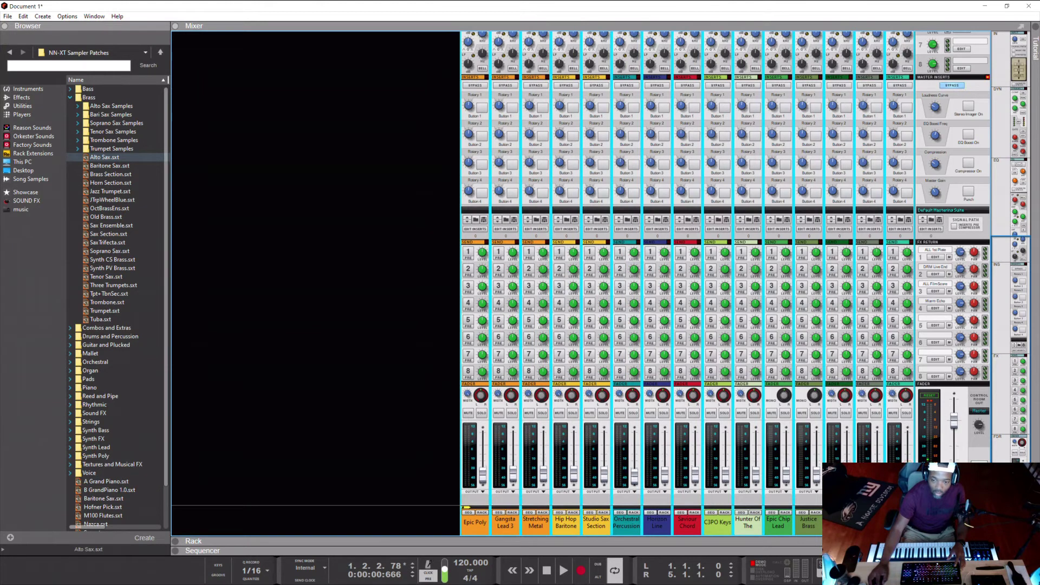
# Play the four-bar loop to check the mix at the reduced levels, and stop playback.
pyautogui.press('space')
pyautogui.press('space')
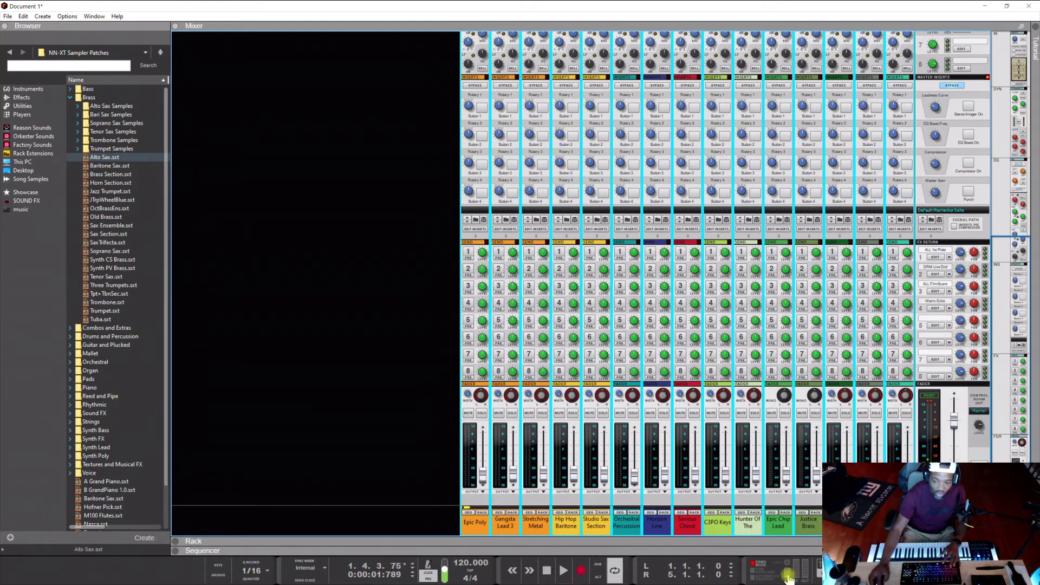
pyautogui.press('space')
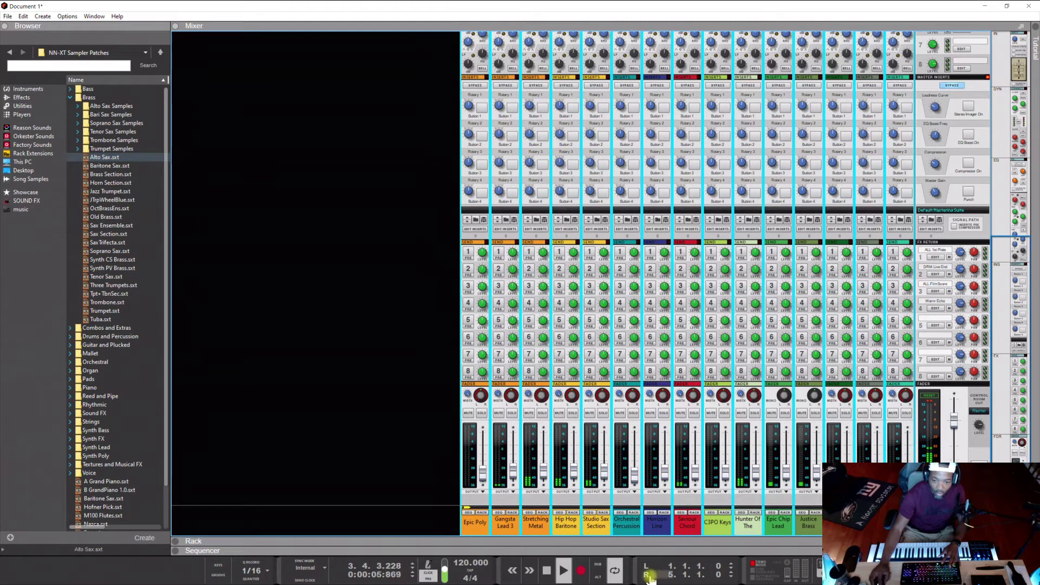
pyautogui.click(547, 570)
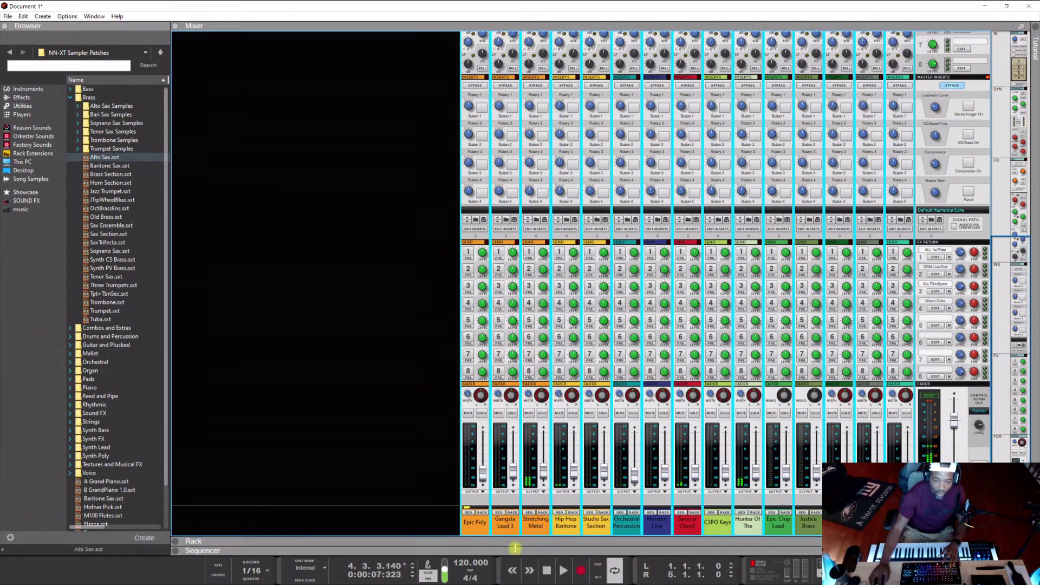
pyautogui.click(616, 572)
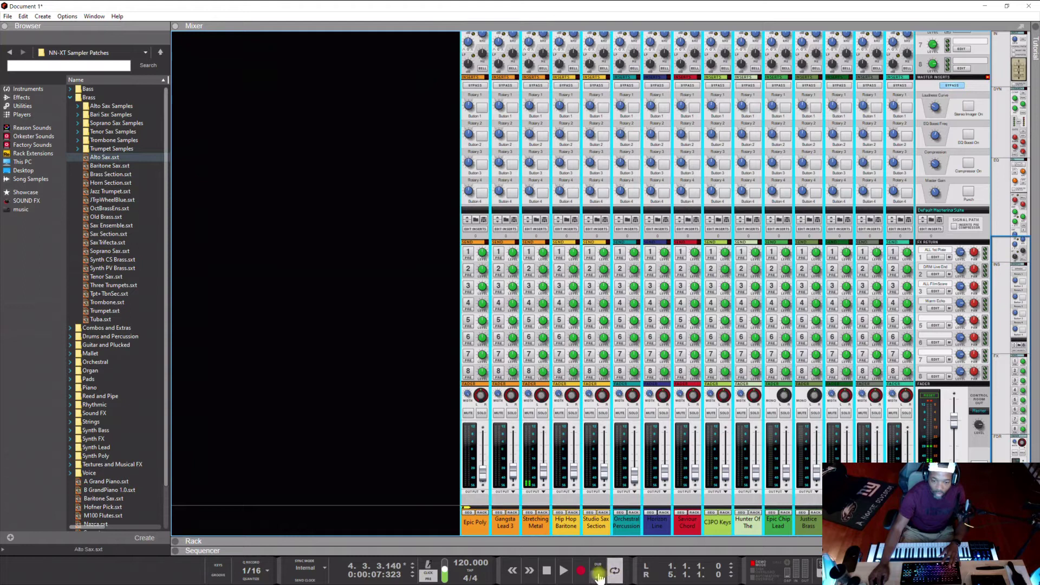
pyautogui.click(428, 576)
pyautogui.click(542, 576)
pyautogui.press('space')
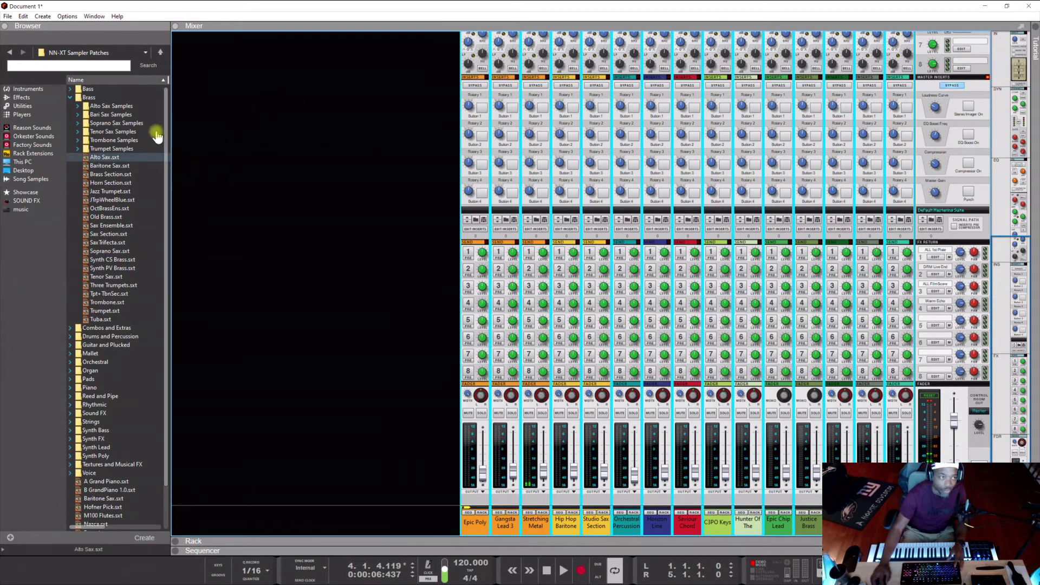
# Add a Combinator from the Utilities devices as a track below Alto Sax in the sequencer.
pyautogui.click(219, 551)
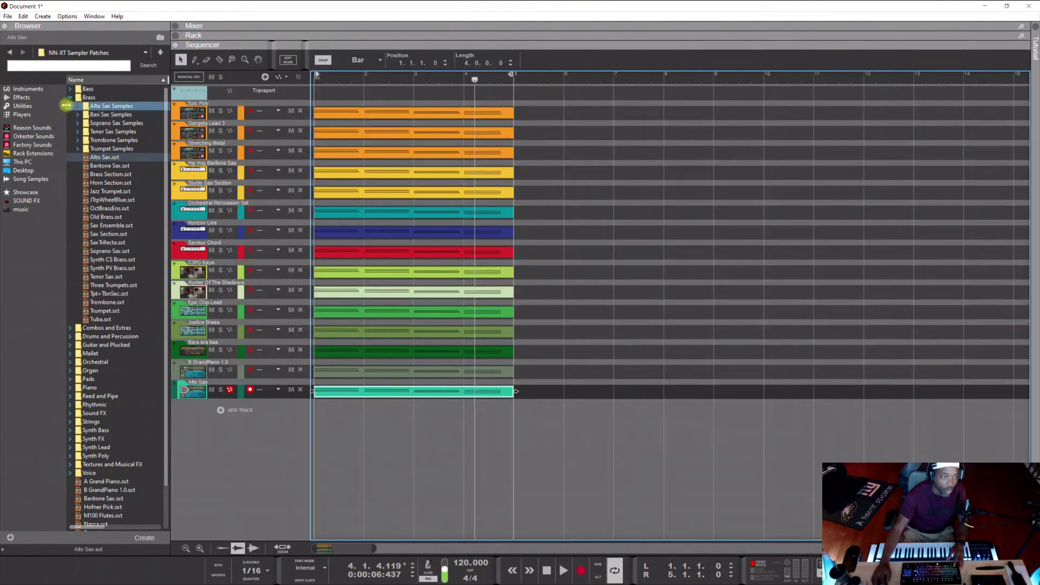
pyautogui.click(11, 54)
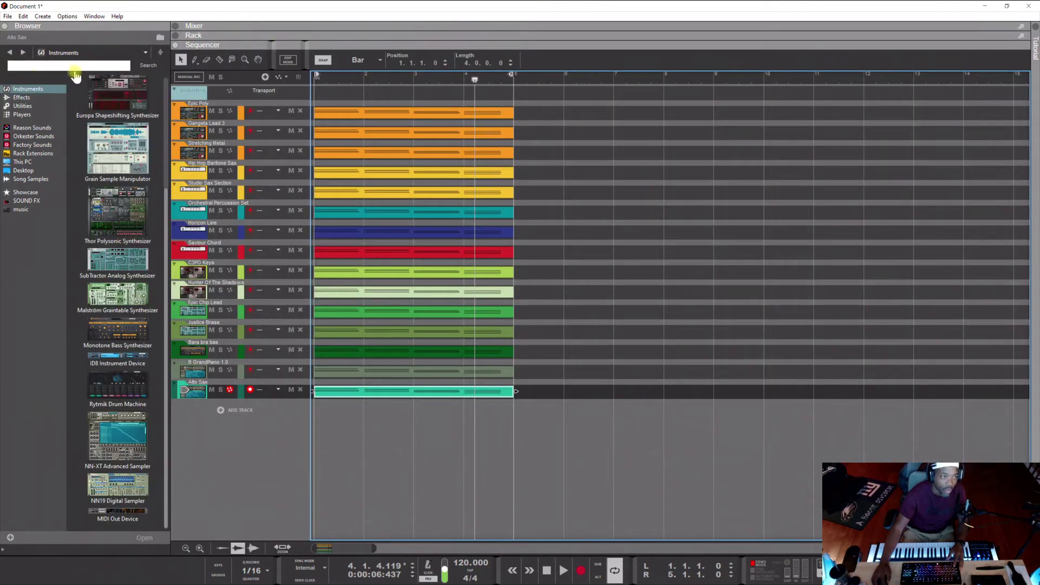
pyautogui.scroll(3, 121, 266)
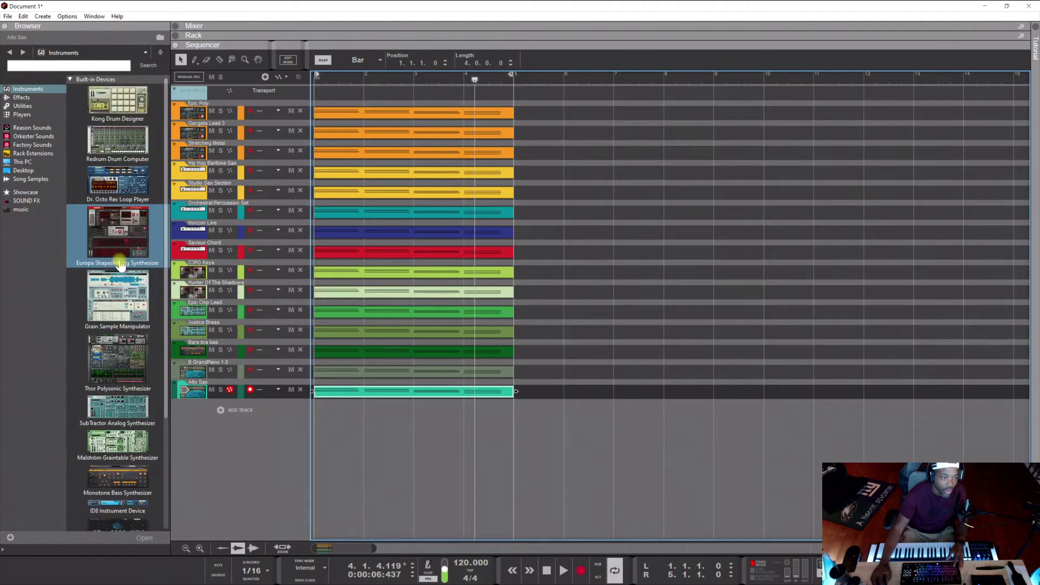
pyautogui.click(25, 98)
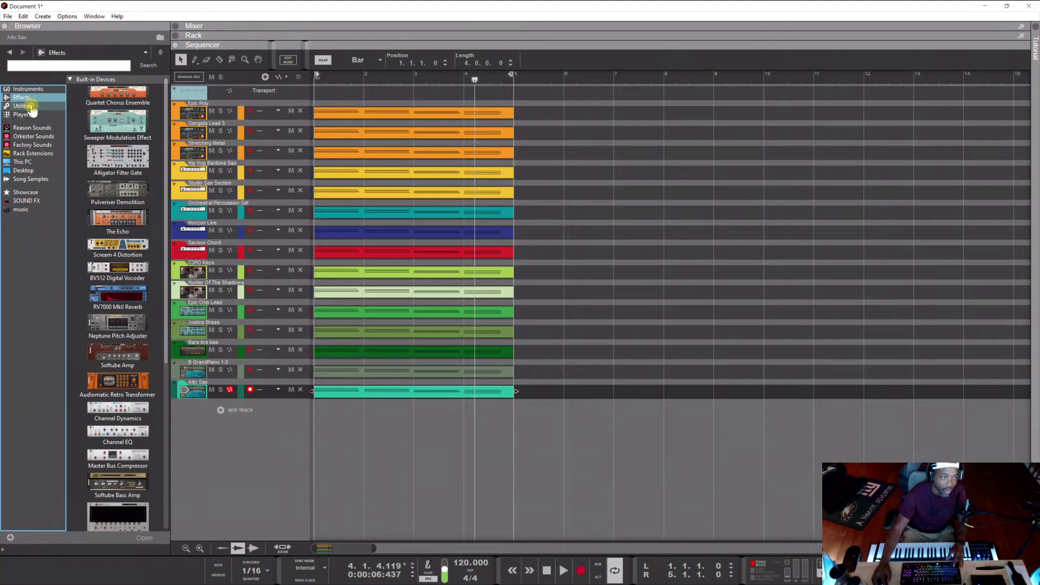
pyautogui.click(31, 107)
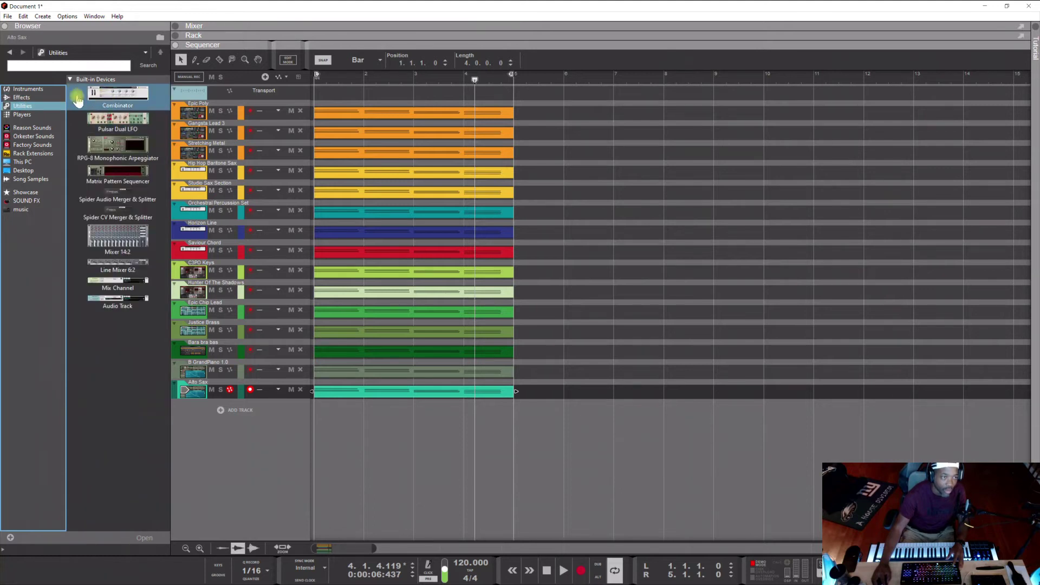
pyautogui.moveTo(78, 101); pyautogui.dragTo(225, 431)
pyautogui.rightClick(225, 434)
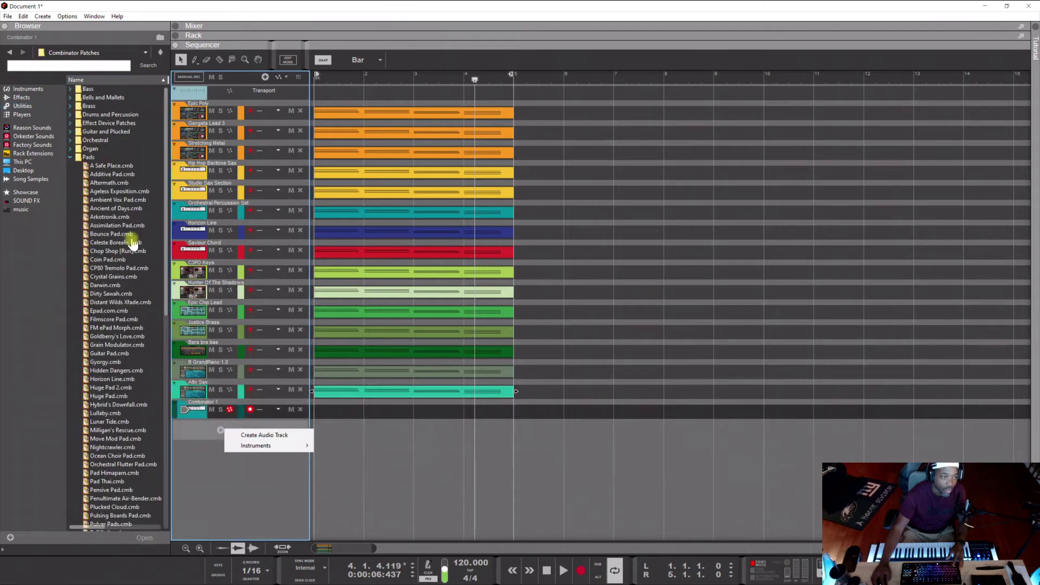
# Load the Ancient of Days.cmb patch into the Combinator track and copy the Alto Sax clip onto it.
pyautogui.click(106, 212)
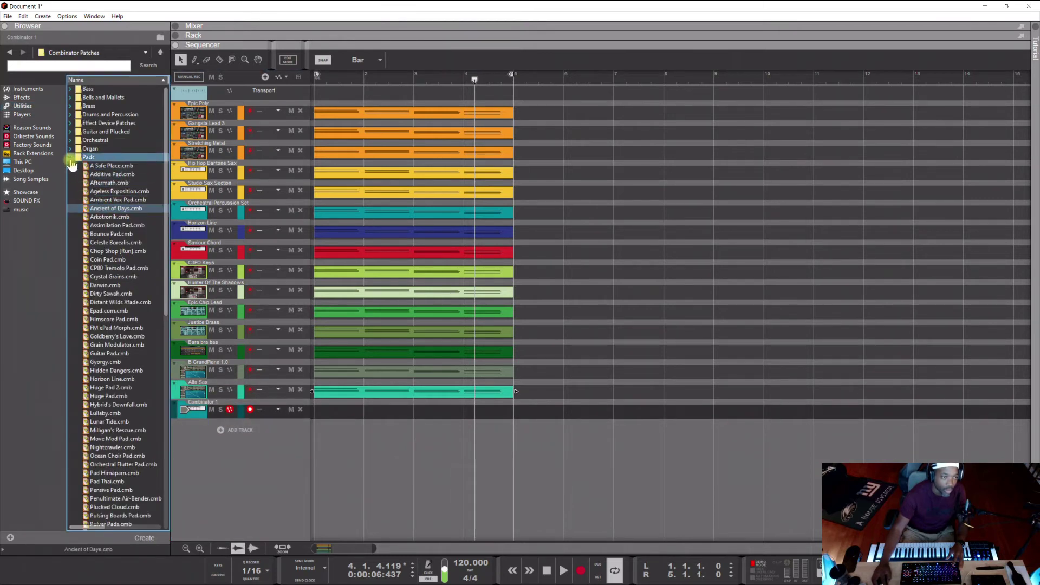
pyautogui.moveTo(105, 209); pyautogui.dragTo(210, 413)
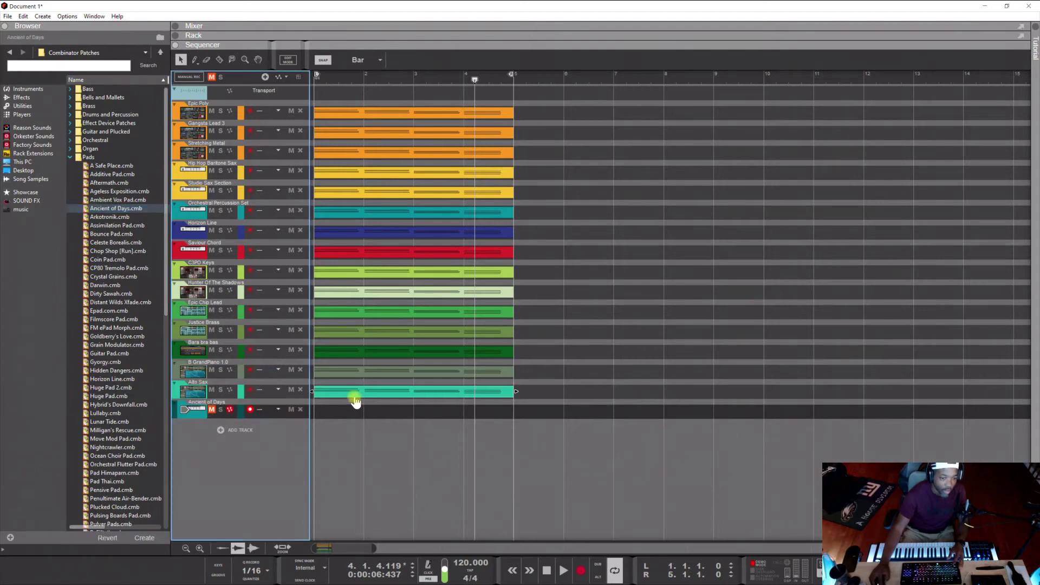
pyautogui.moveTo(356, 394); pyautogui.dragTo(356, 411)
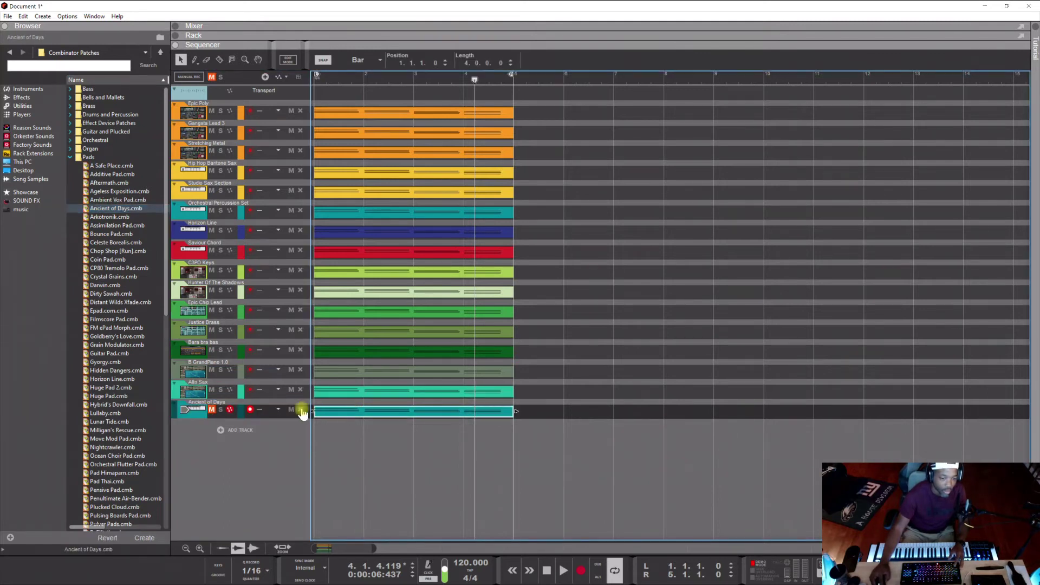
# Create a track from the Synth Lead Combinator patch Pulsar Musitron.cmb and copy the four-bar clip onto it.
pyautogui.click(194, 418)
pyautogui.doubleClick(196, 416)
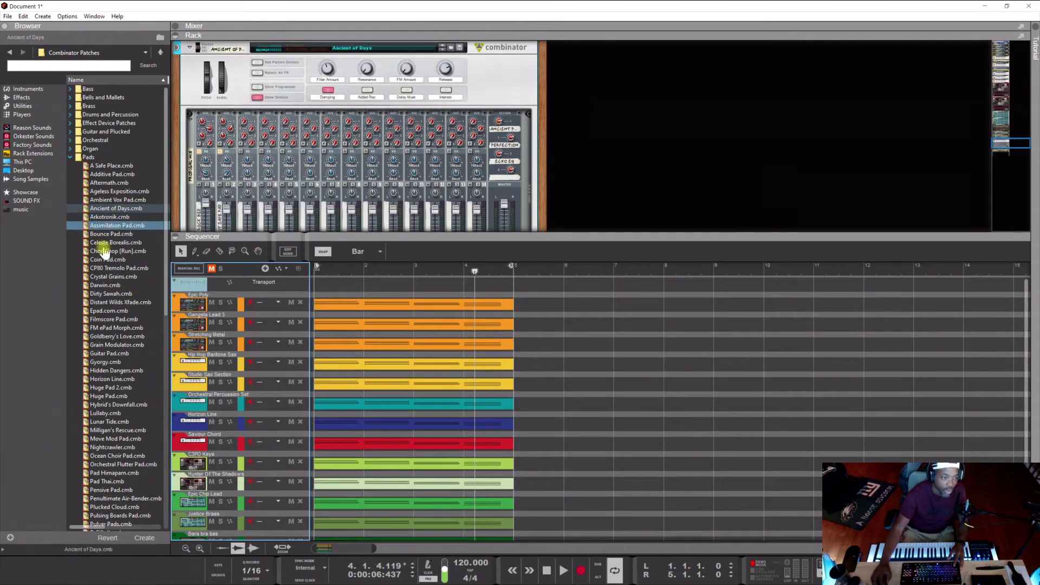
pyautogui.scroll(-10, 106, 274)
pyautogui.click(114, 288)
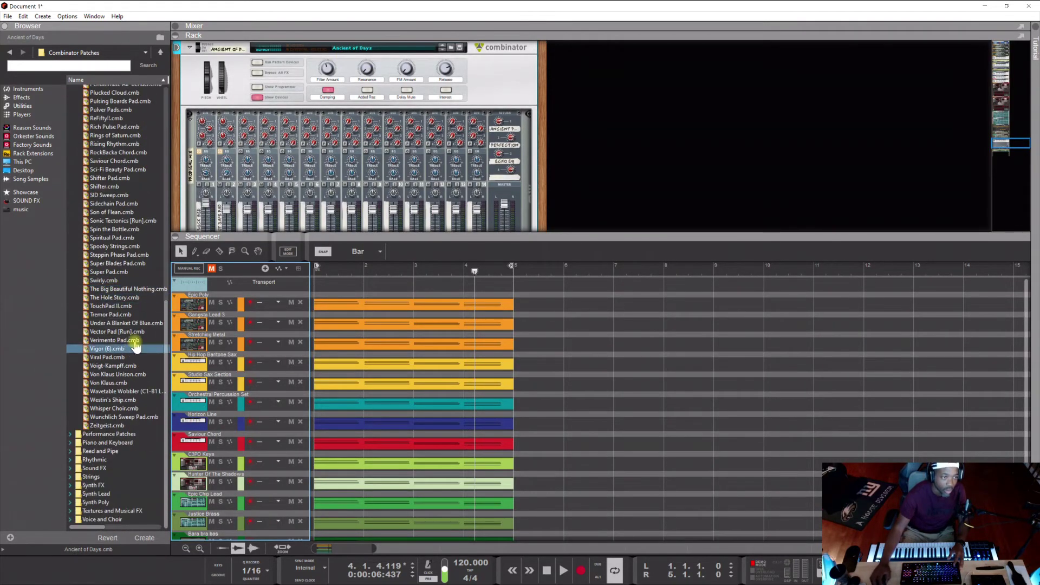
pyautogui.scroll(15, 127, 168)
pyautogui.click(79, 167)
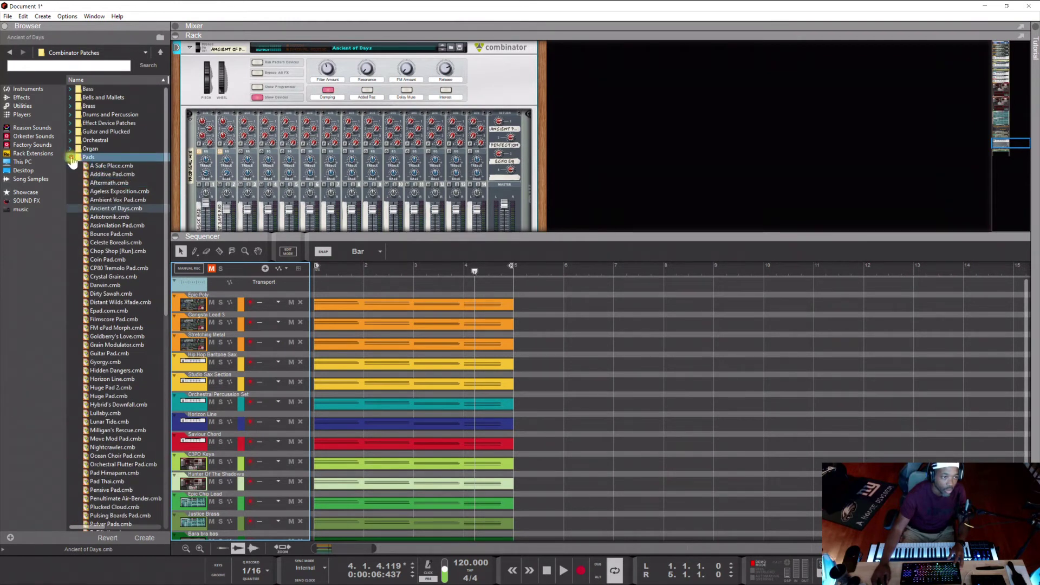
pyautogui.click(70, 157)
pyautogui.click(74, 226)
pyautogui.click(71, 225)
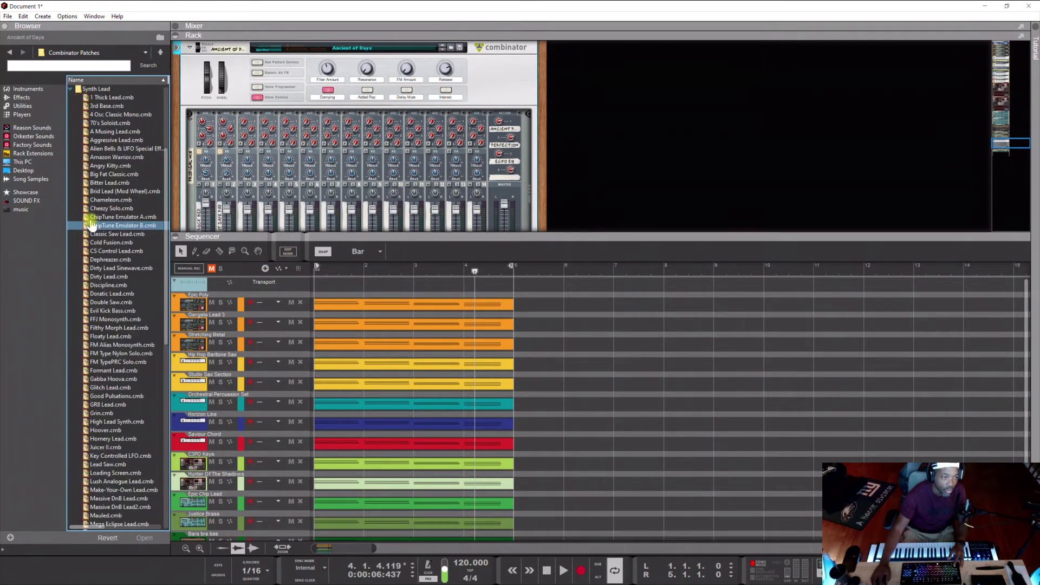
pyautogui.scroll(-8, 108, 217)
pyautogui.moveTo(109, 217)
pyautogui.mouseDown()
pyautogui.moveTo(110, 299)
pyautogui.moveTo(121, 290)
pyautogui.moveTo(168, 351)
pyautogui.moveTo(255, 553)
pyautogui.moveTo(249, 528)
pyautogui.mouseUp()
pyautogui.moveTo(342, 518); pyautogui.dragTo(353, 534)
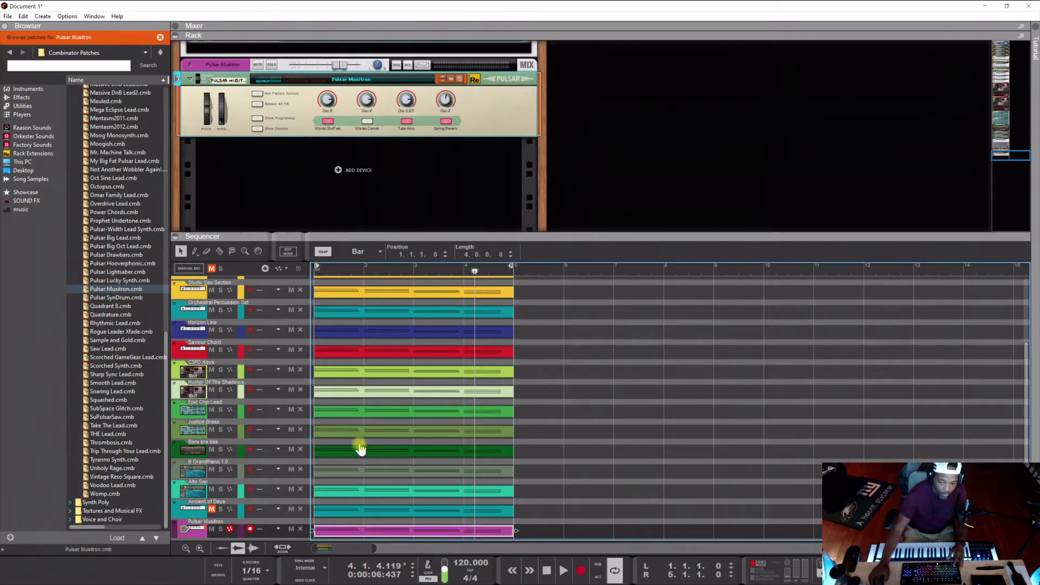
# Play the song briefly from the start, and lower the Ancient of Days and Pulsar Musitron mixer faders.
pyautogui.click(547, 571)
pyautogui.click(564, 570)
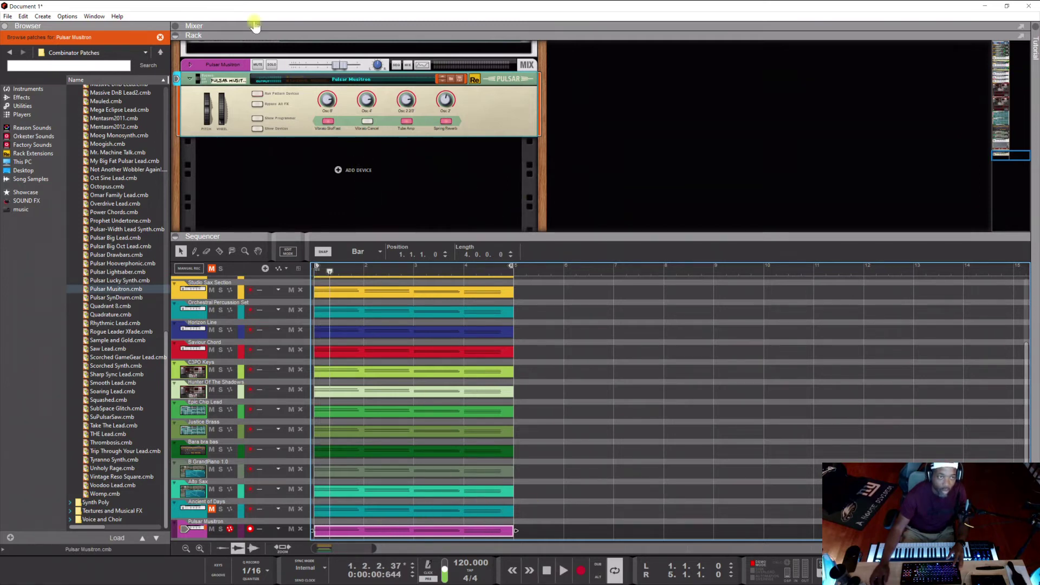
pyautogui.click(215, 26)
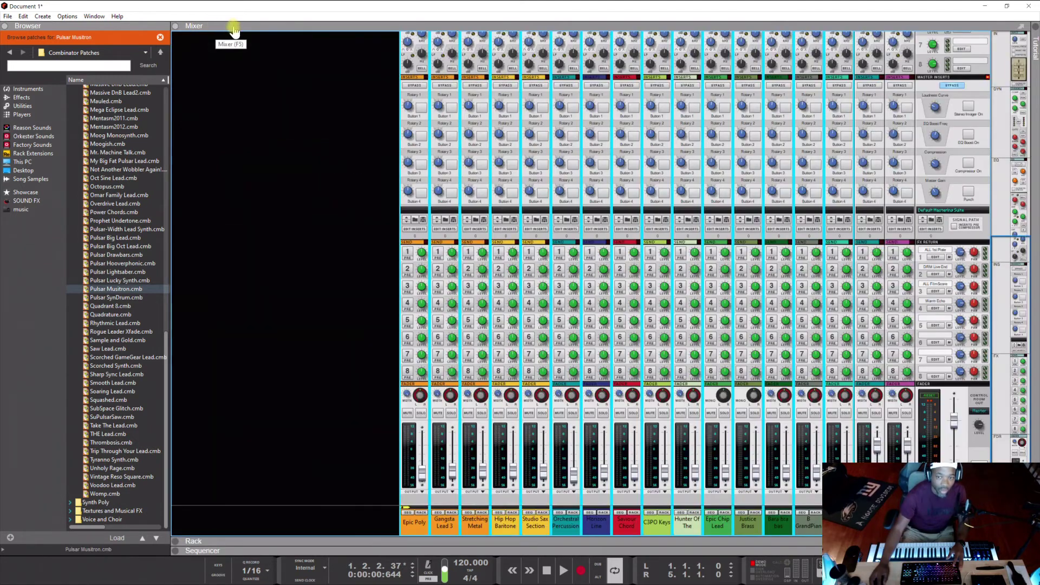
pyautogui.click(878, 447)
pyautogui.click(907, 448)
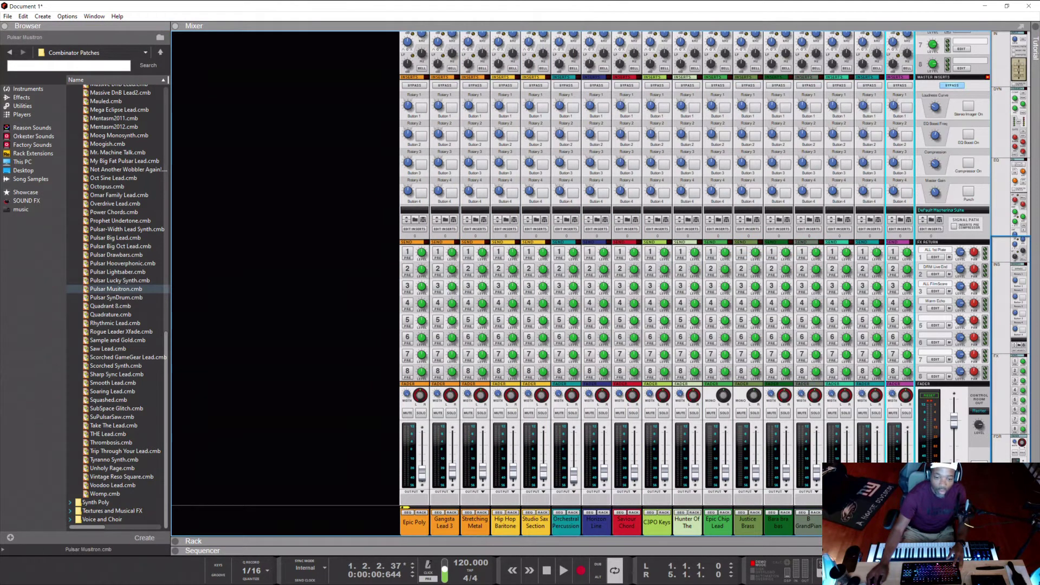
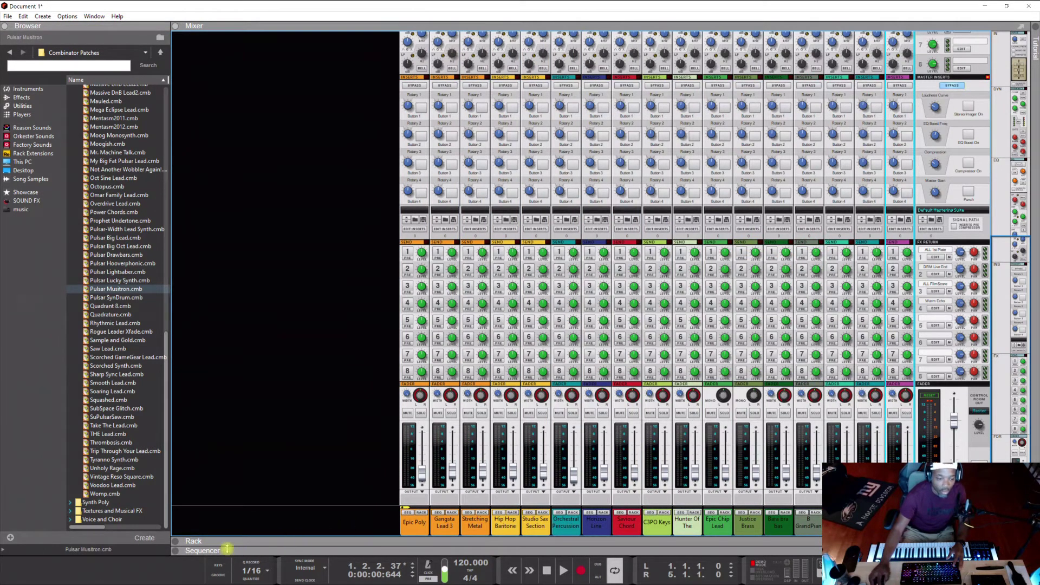
# Play the song in the sequencer, unmute the Ancient of Days track, and play the song again.
pyautogui.click(228, 552)
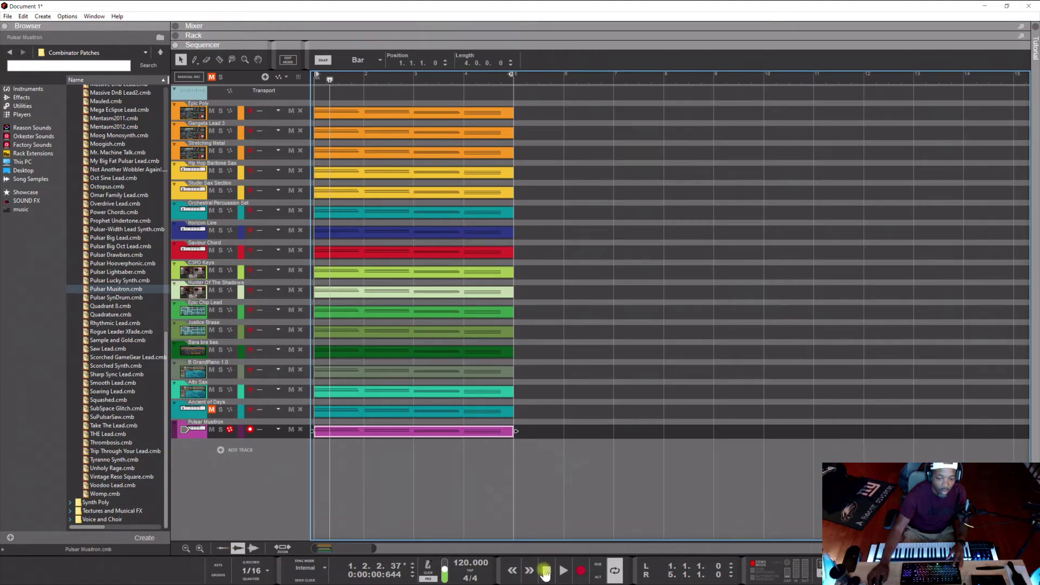
pyautogui.click(563, 571)
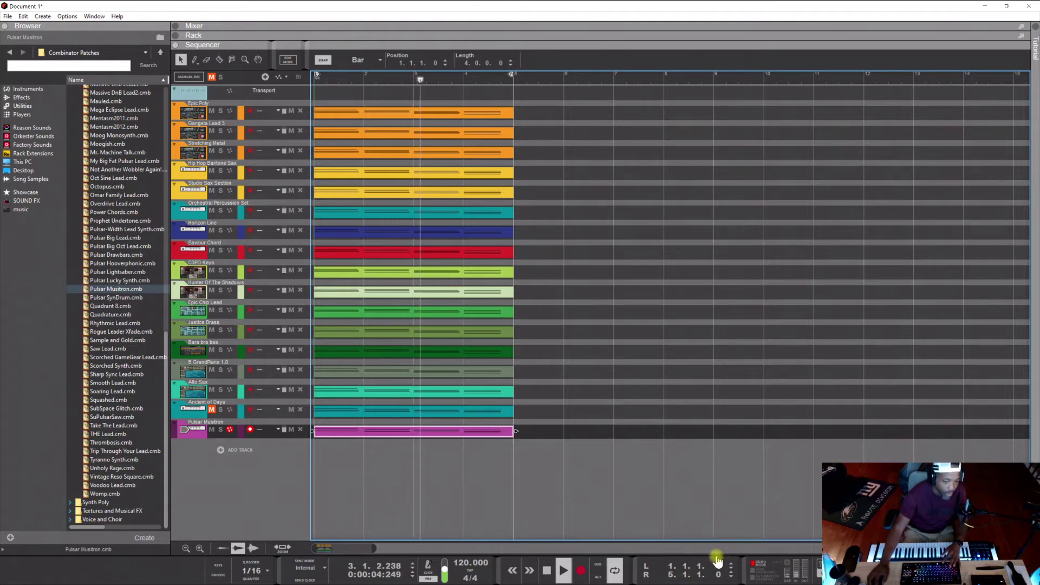
pyautogui.press('space')
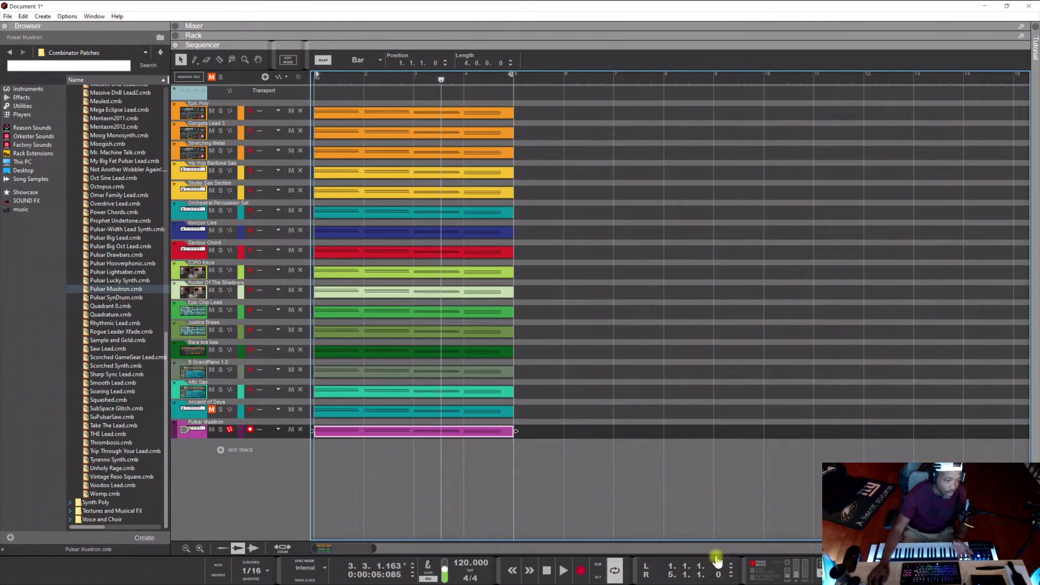
pyautogui.click(211, 411)
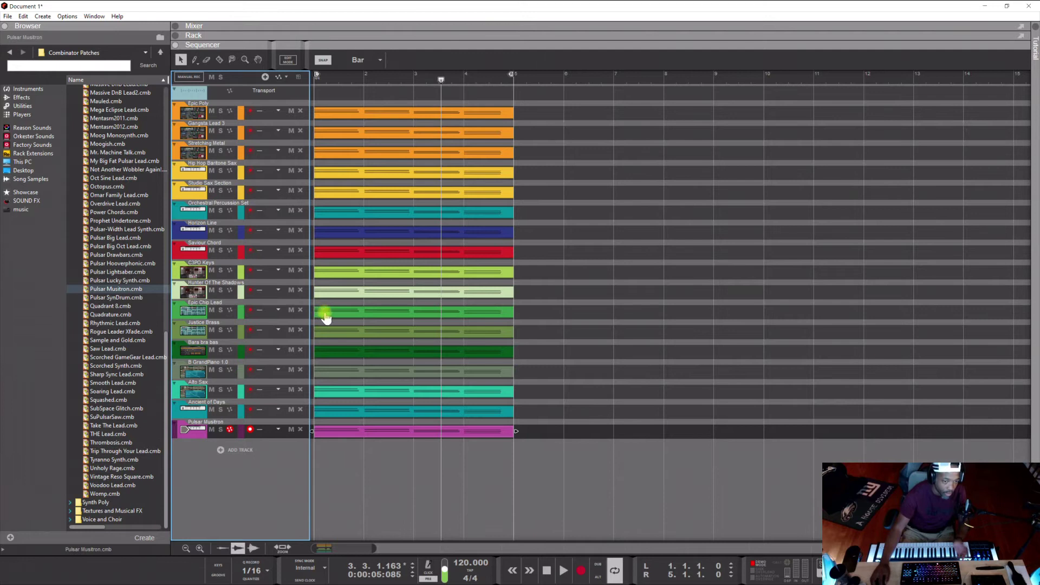
pyautogui.press('space')
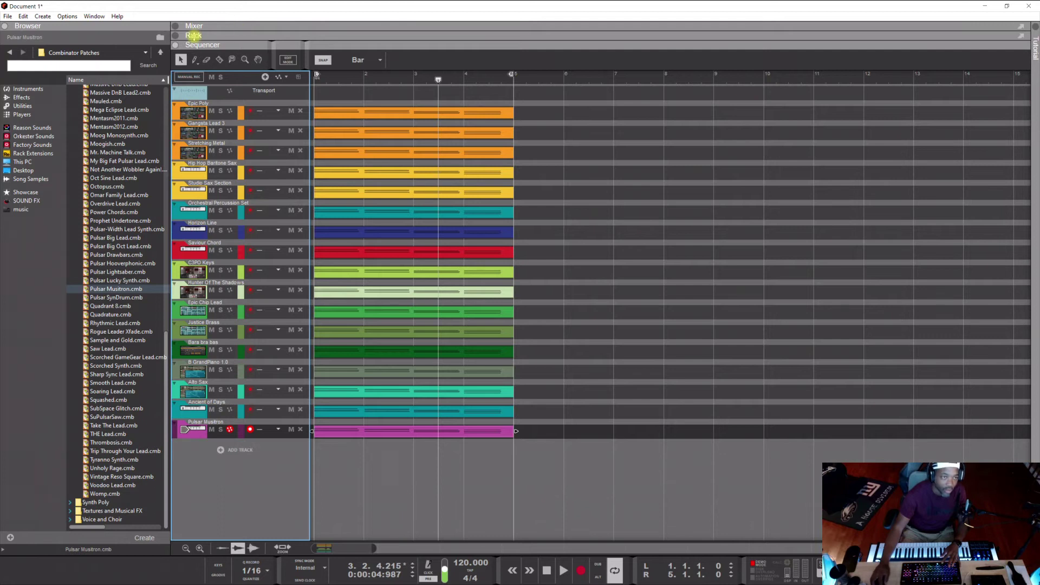
# Look through the instrument devices in the rack, from Pulsar Musitron up to the Thor synths and the sax Combinators.
pyautogui.click(194, 36)
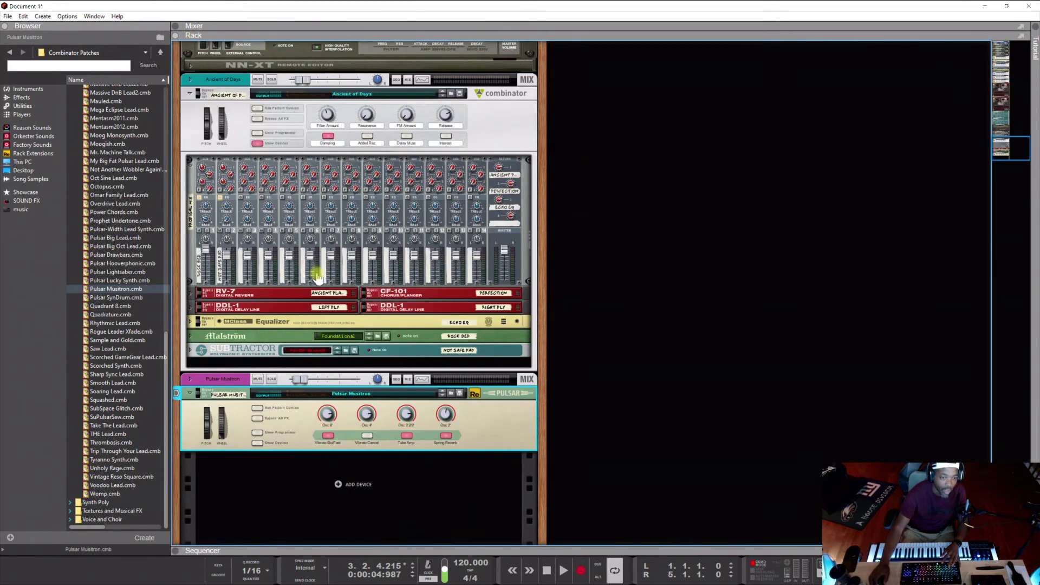
pyautogui.scroll(6, 309, 312)
pyautogui.scroll(15, 305, 313)
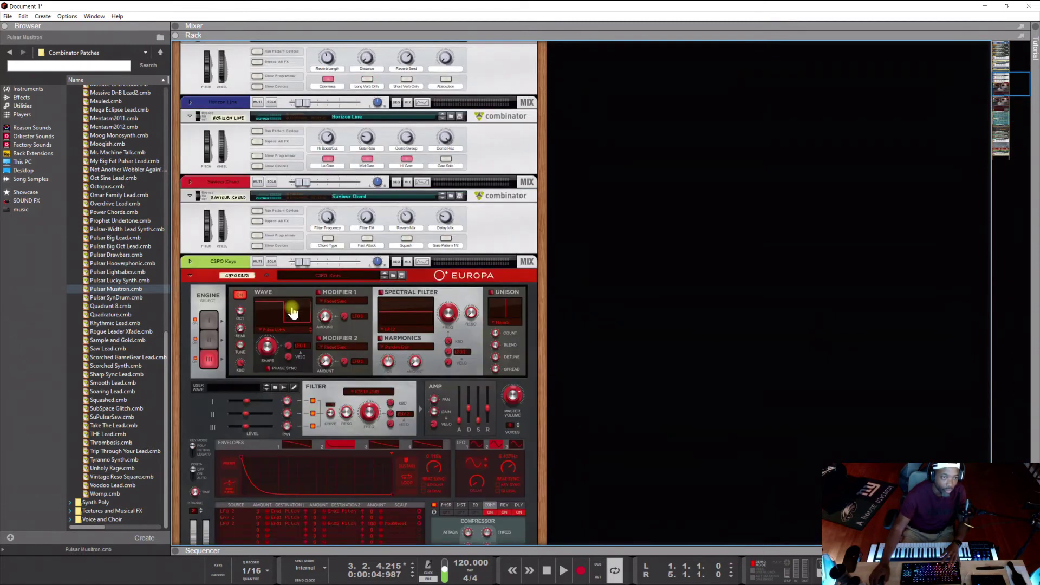
pyautogui.scroll(2, 292, 312)
pyautogui.scroll(10, 203, 331)
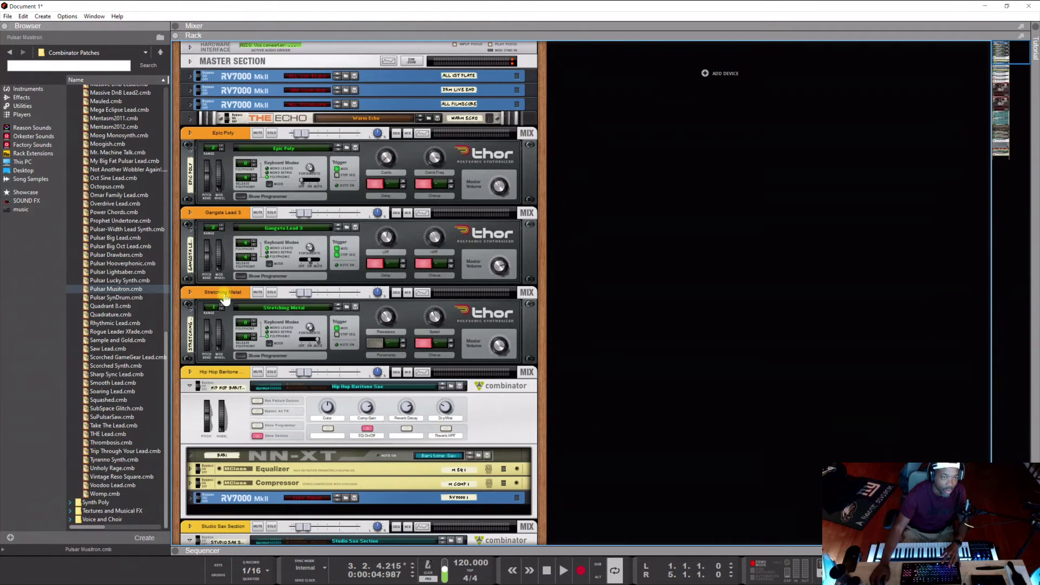
pyautogui.scroll(-2, 224, 298)
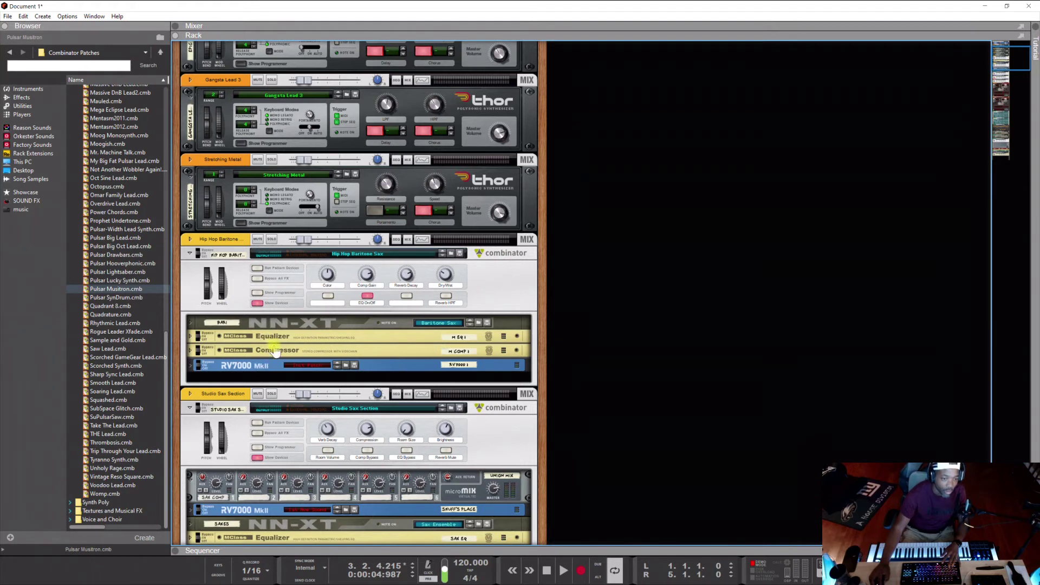
# Show the devices inside the Horizon Line Combinator in the rack.
pyautogui.scroll(-3, 241, 362)
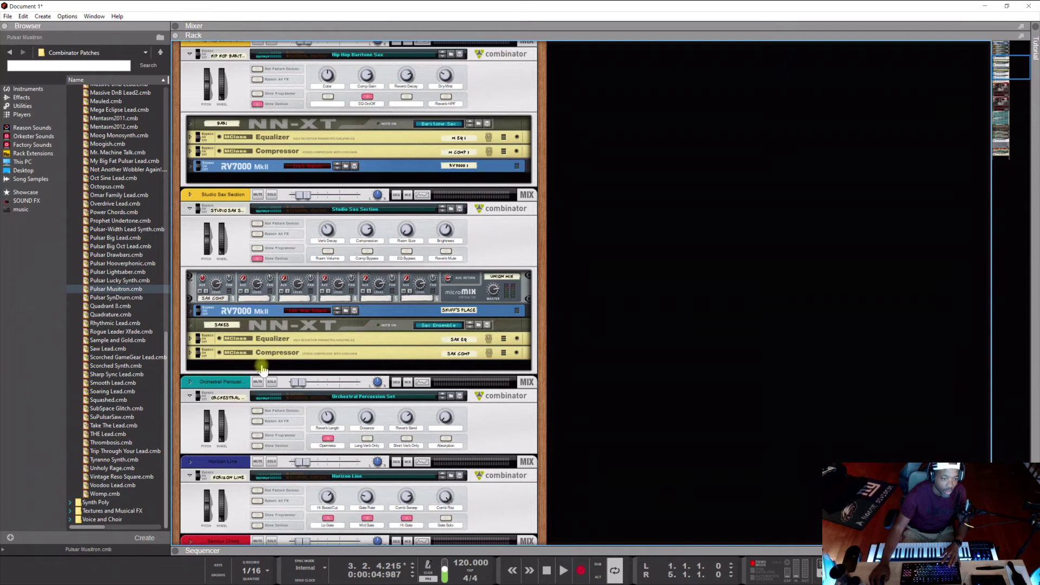
pyautogui.scroll(-3, 262, 368)
pyautogui.click(257, 327)
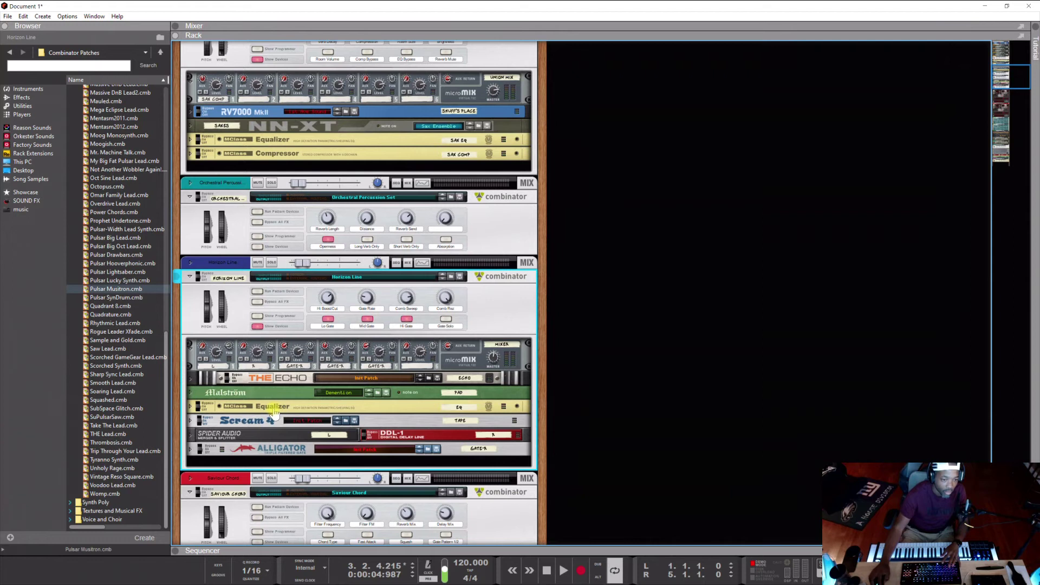
# Look through the rack devices from Horizon Line past the Europa, SubTractor, Monotone and NN-XT instruments down to Pulsar Musitron.
pyautogui.scroll(-5, 361, 420)
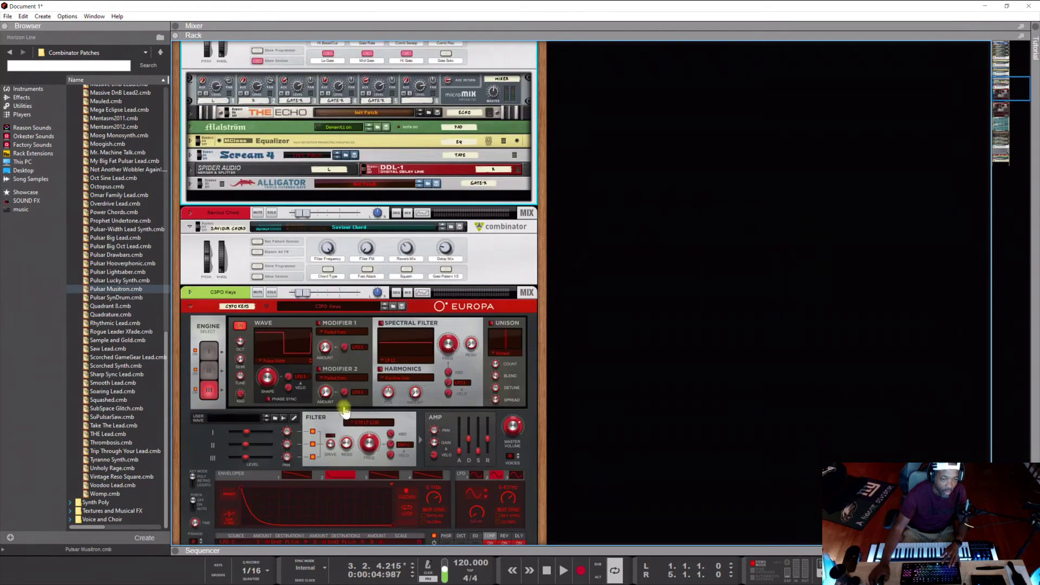
pyautogui.scroll(-7, 232, 311)
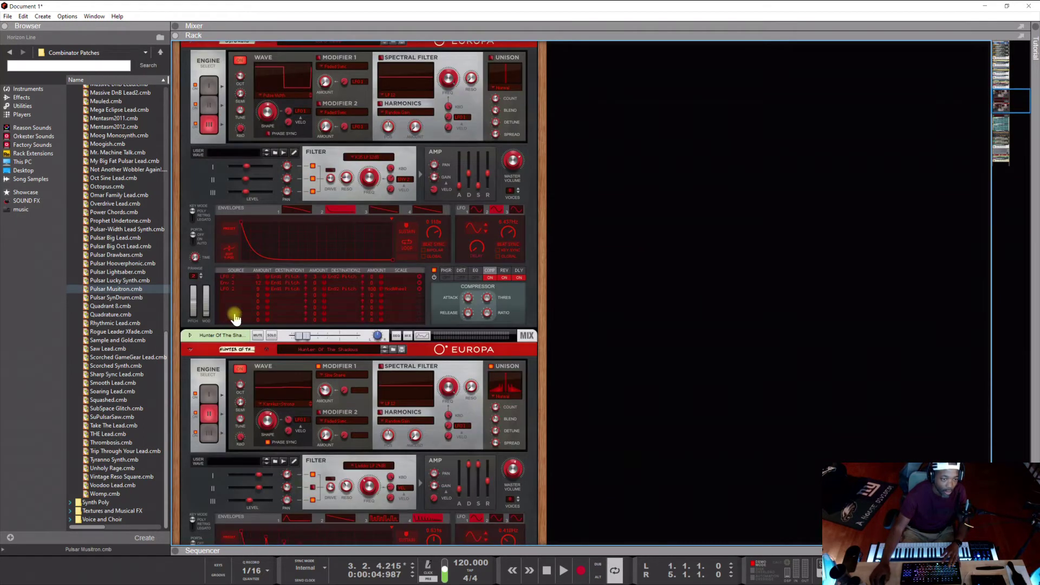
pyautogui.click(190, 204)
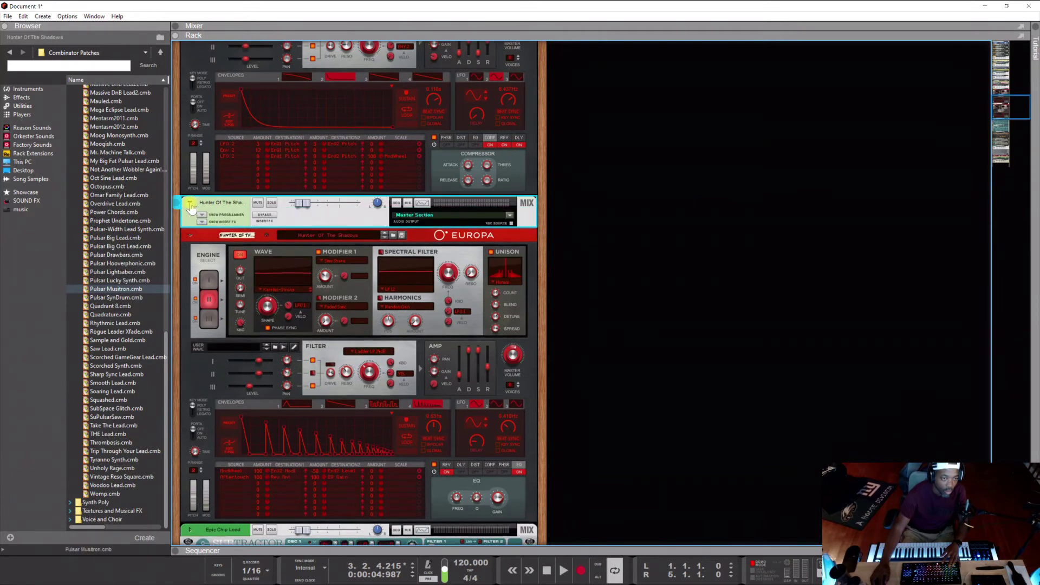
pyautogui.scroll(-8, 249, 274)
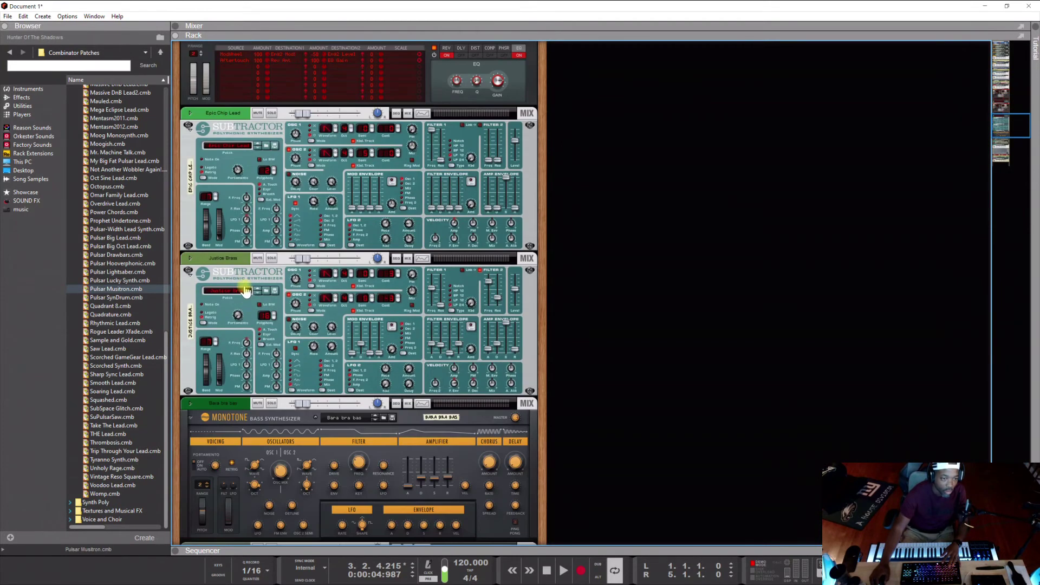
pyautogui.scroll(-5, 268, 325)
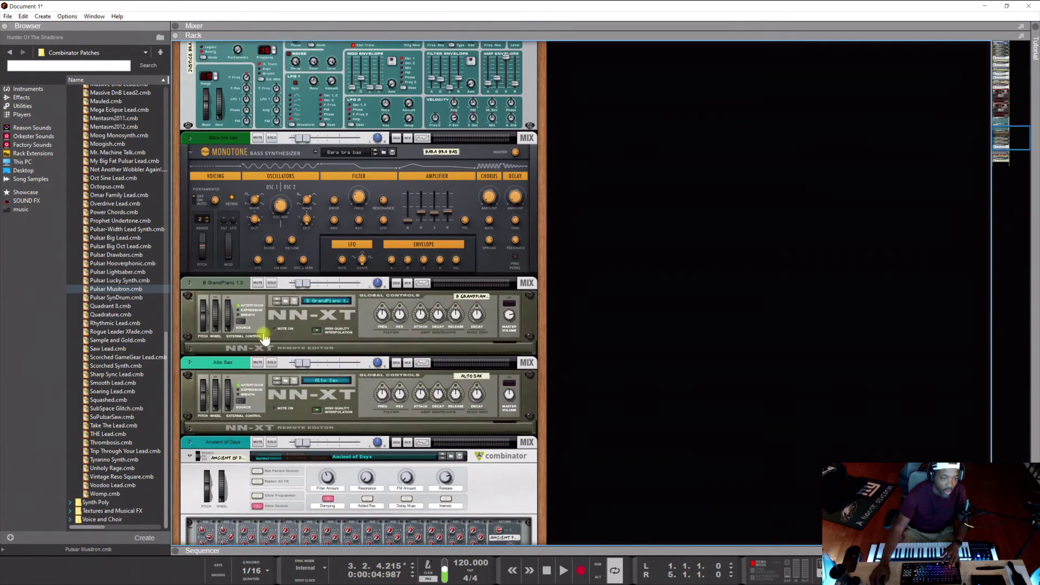
pyautogui.scroll(-4, 250, 288)
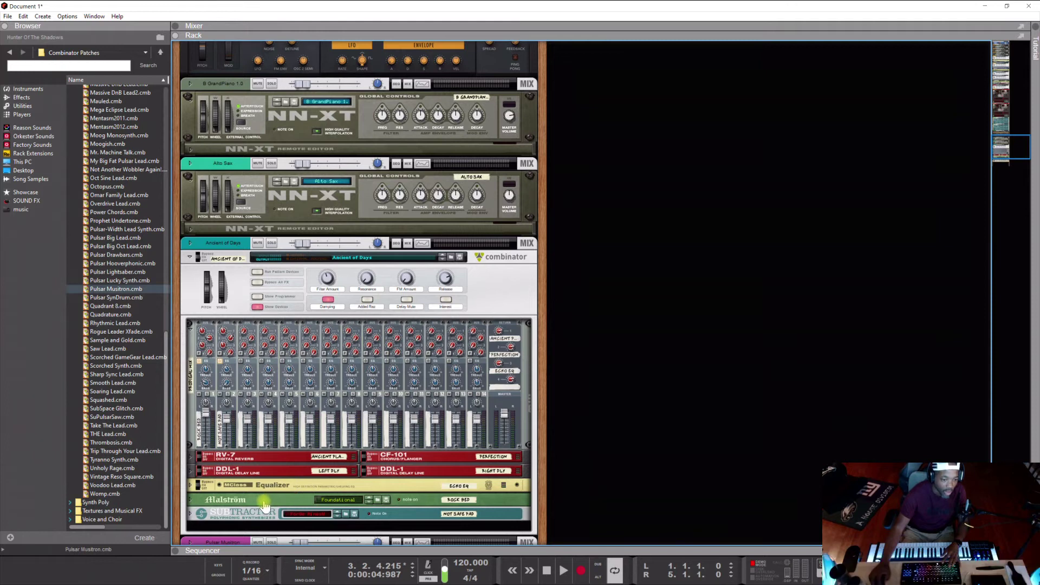
pyautogui.scroll(-5, 252, 515)
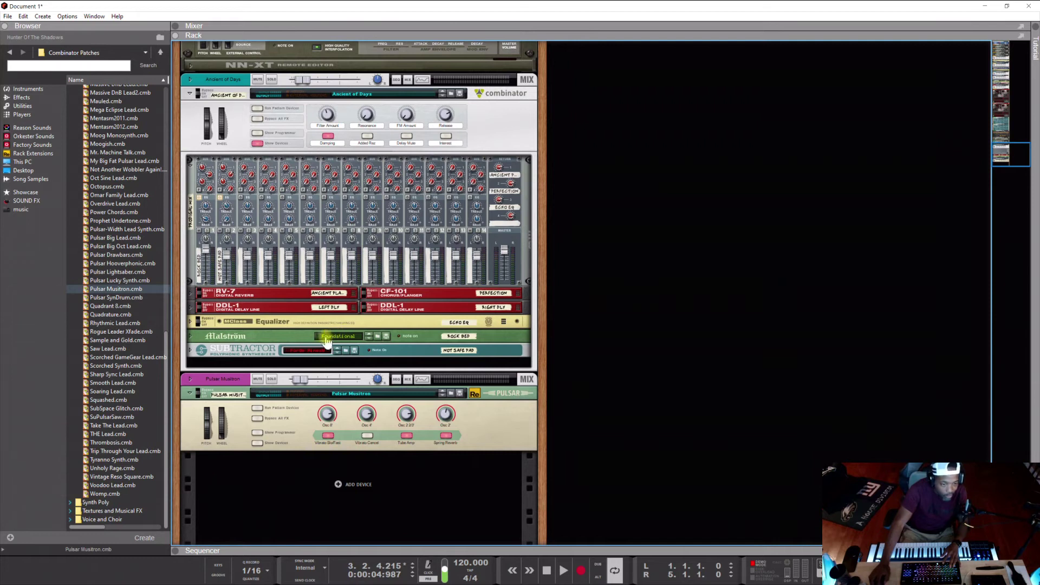
# Fold the Pulsar Musitron and Ancient of Days Combinators, and return up the rack to the Europa synths.
pyautogui.click(191, 395)
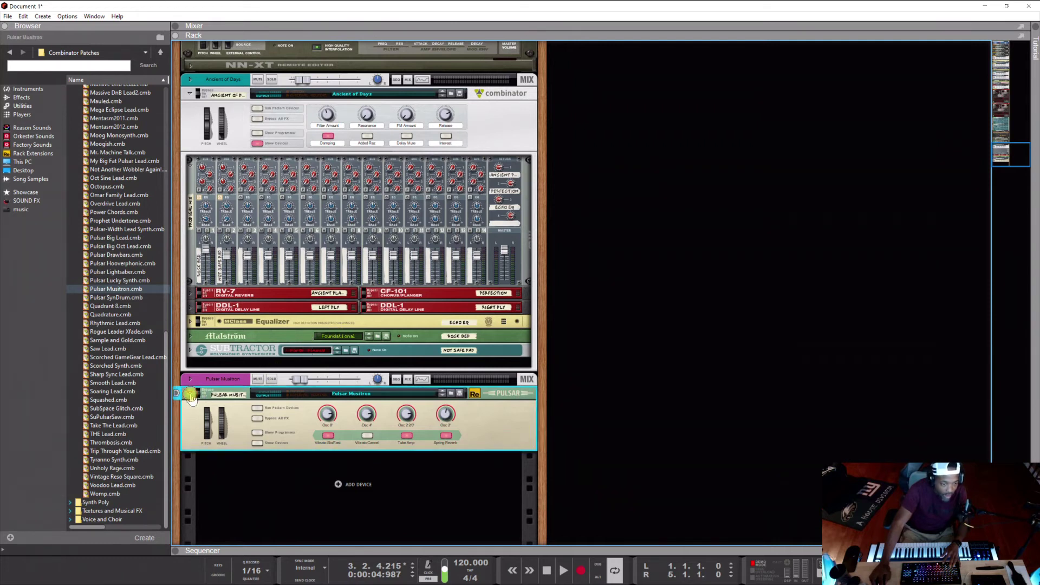
pyautogui.click(190, 145)
pyautogui.scroll(10, 221, 222)
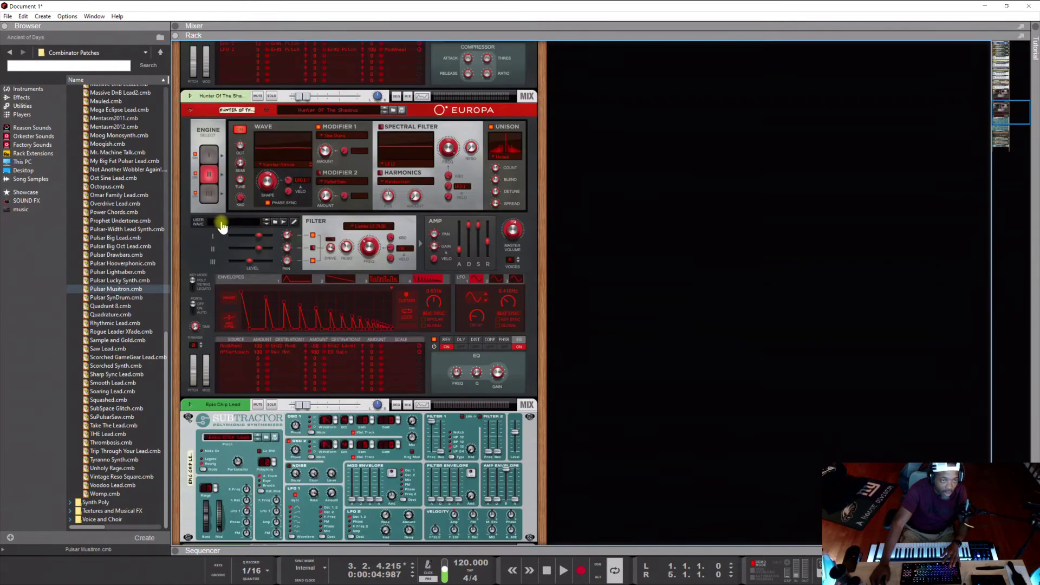
pyautogui.scroll(6, 221, 225)
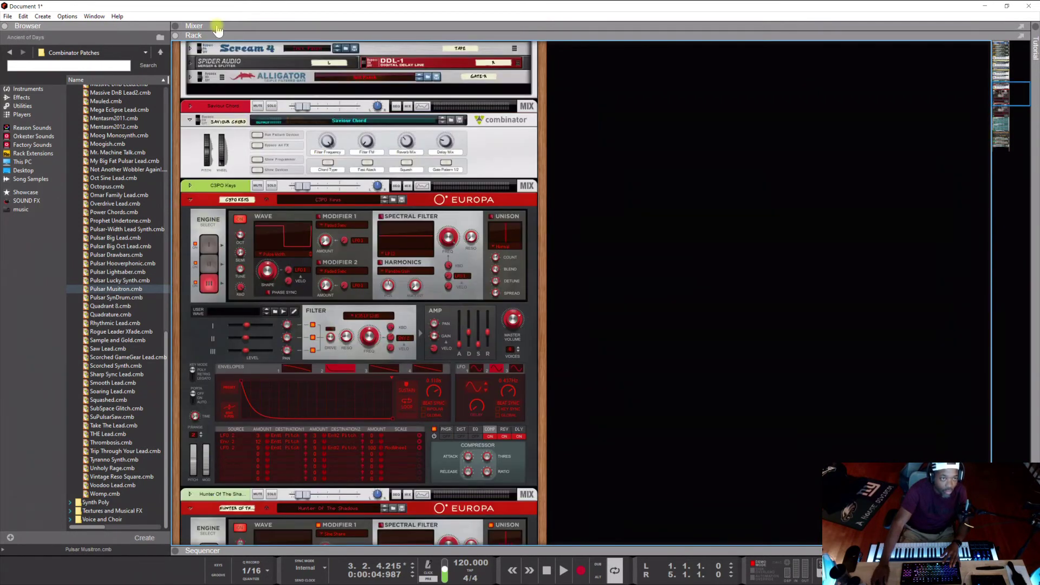
# Show the mixer and step through its channels one by one, from Epic Poly to Pulsar Musitron.
pyautogui.click(217, 26)
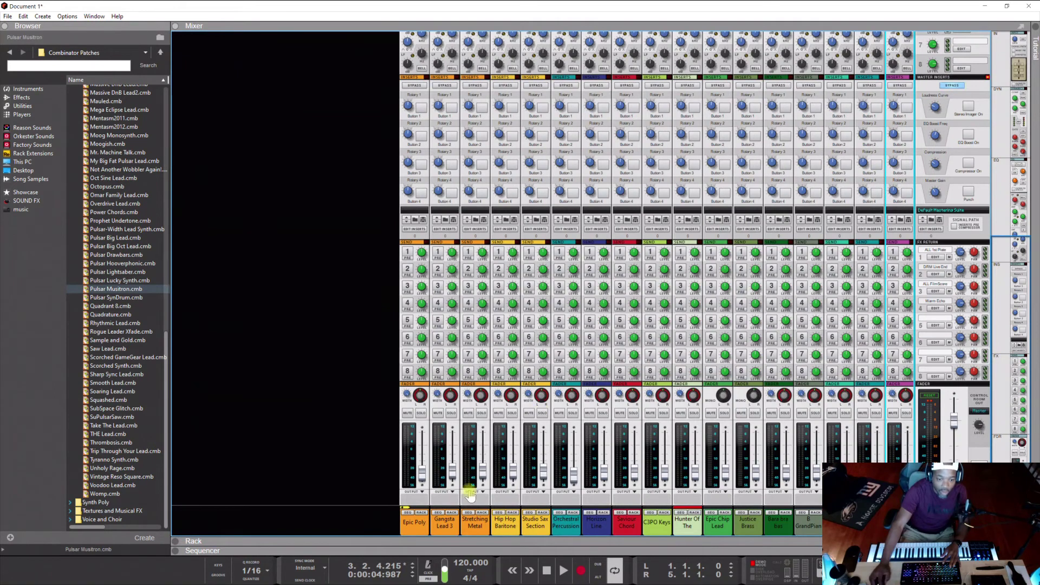
pyautogui.click(421, 528)
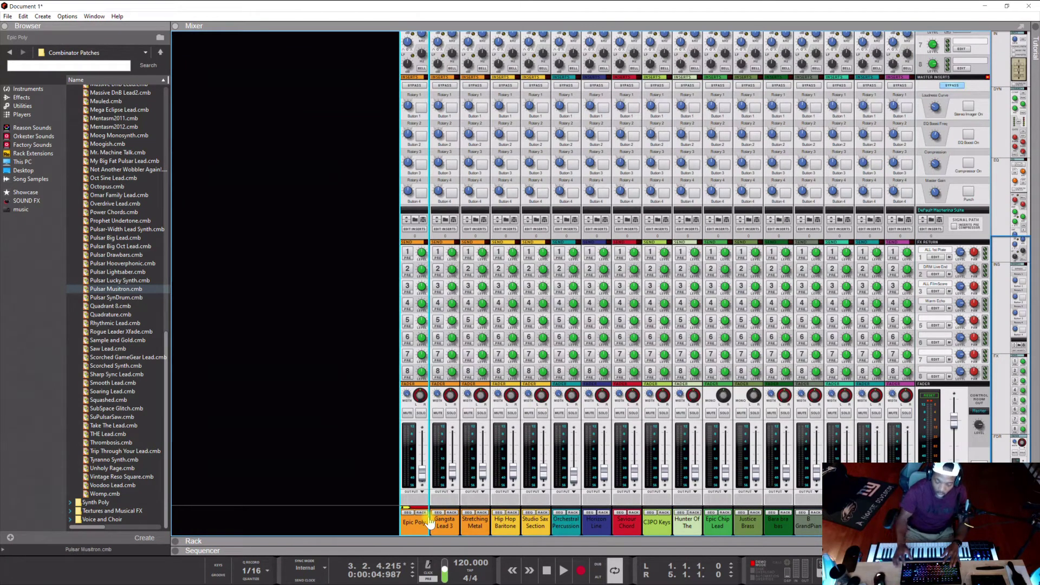
pyautogui.press('Right')
pyautogui.press('Right')
pyautogui.press('Right')
pyautogui.press('Right')
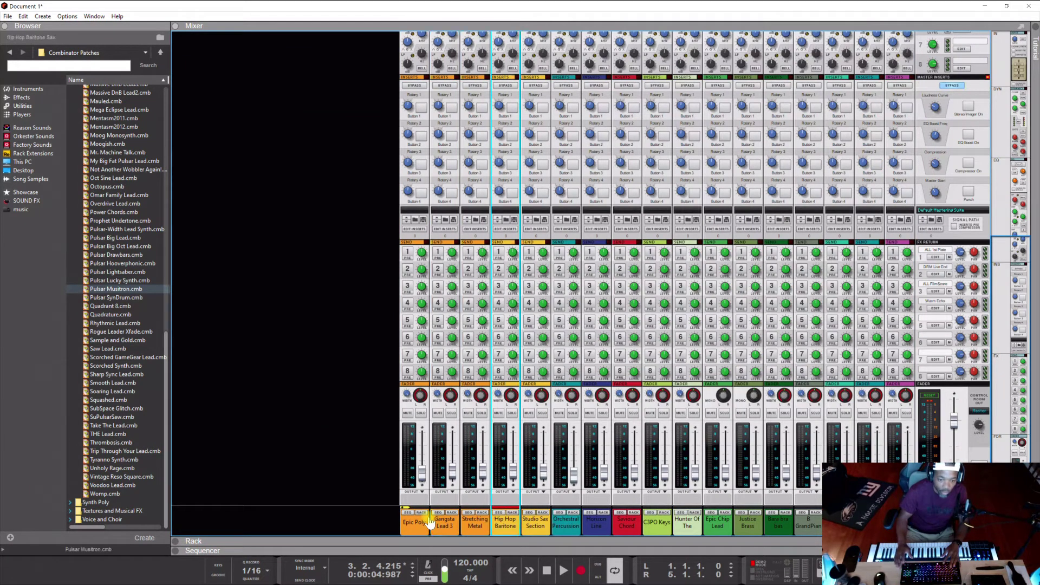
pyautogui.press('Right')
pyautogui.press('Right')
pyautogui.press('Right')
pyautogui.press('Right')
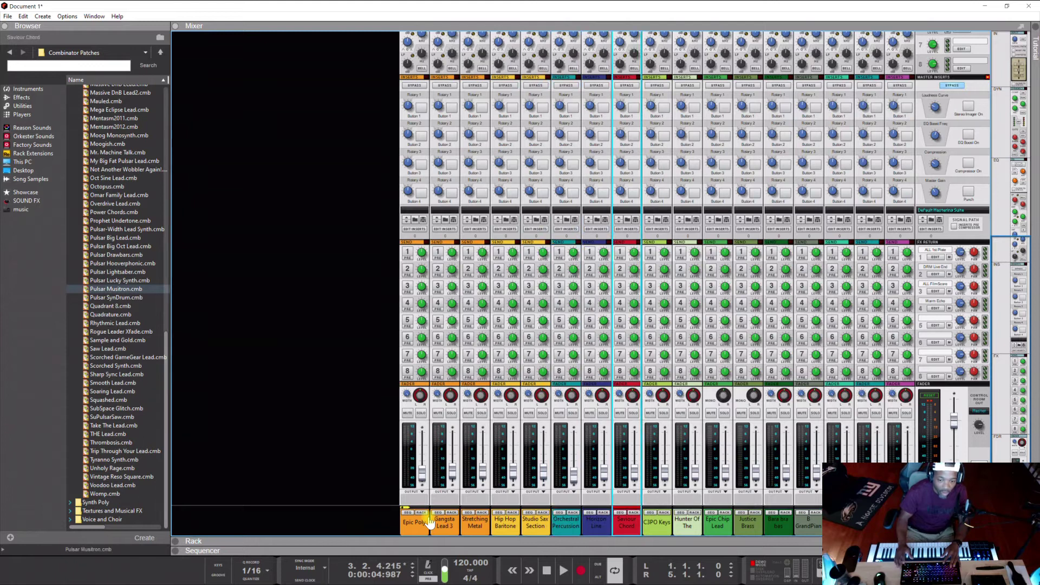
pyautogui.press('Right')
pyautogui.press('Right')
pyautogui.press('Right')
pyautogui.press('Right')
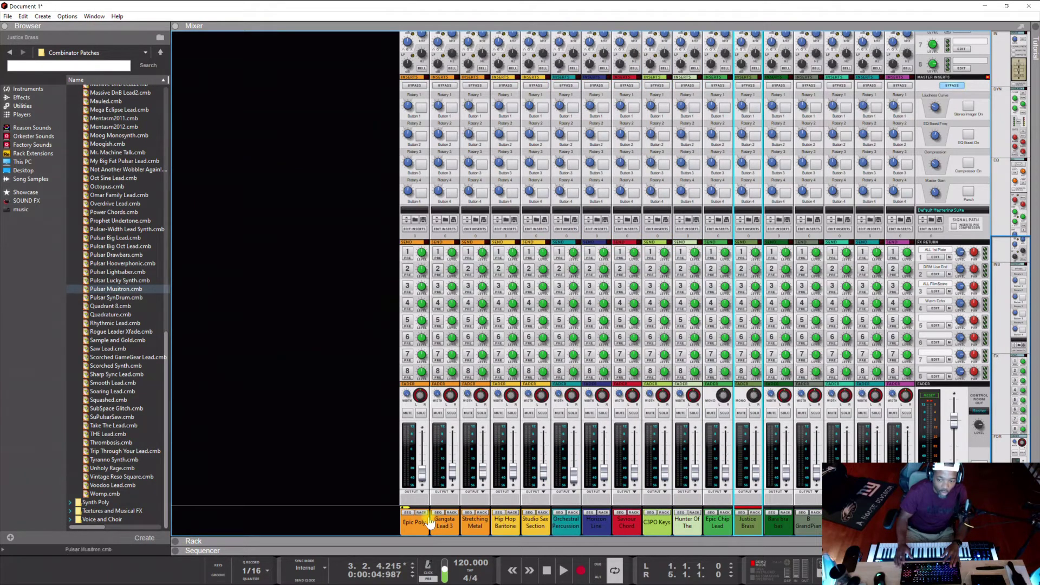
pyautogui.press('Right')
pyautogui.press('Right')
pyautogui.press('Right')
pyautogui.press('Right')
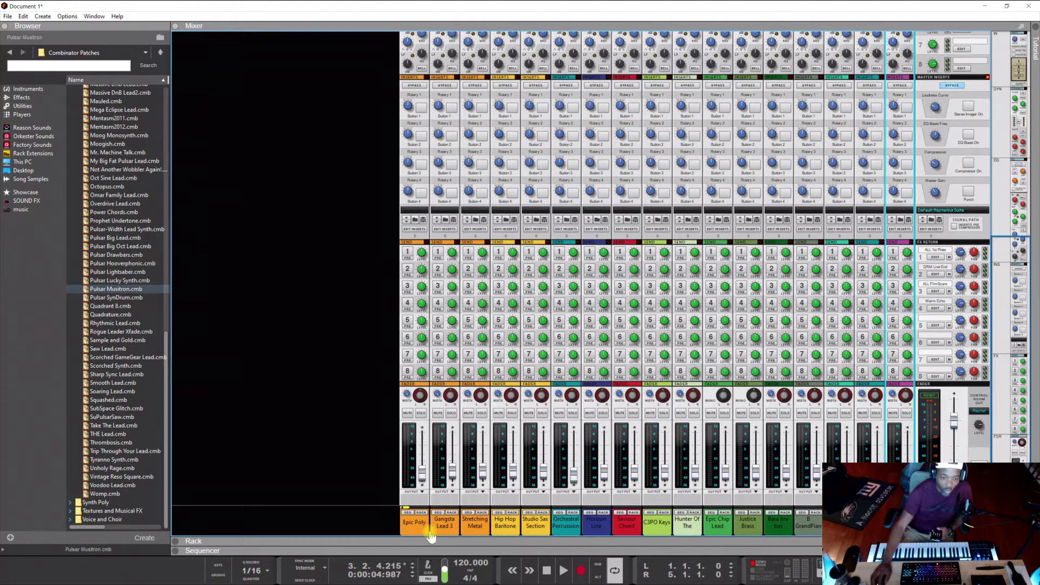
# Show the Epic Poly channel's rack device and look through the rack down to the Saviour Chord Combinator.
pyautogui.click(421, 513)
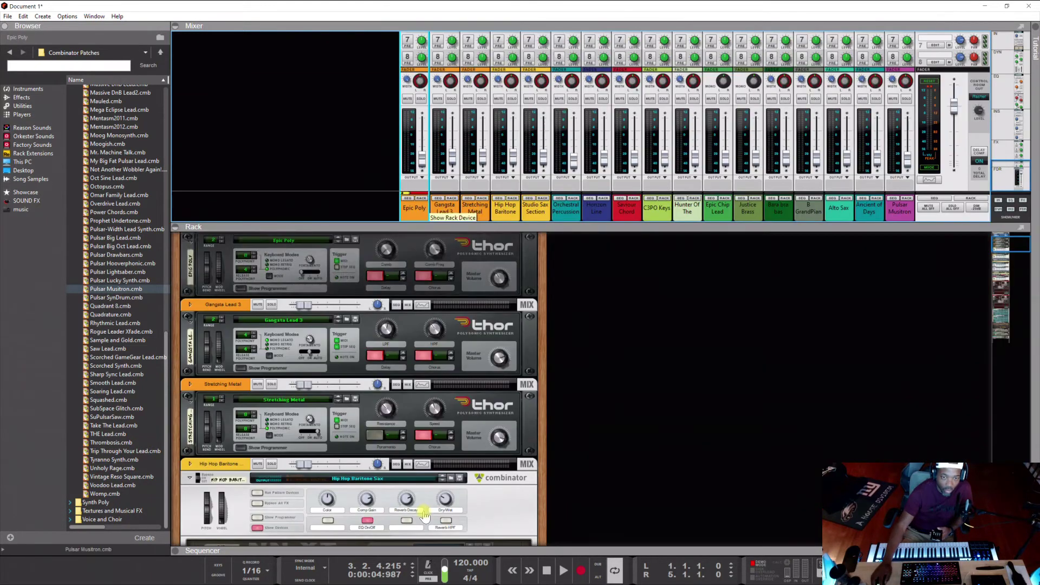
pyautogui.scroll(-3, 298, 458)
pyautogui.scroll(-2, 291, 461)
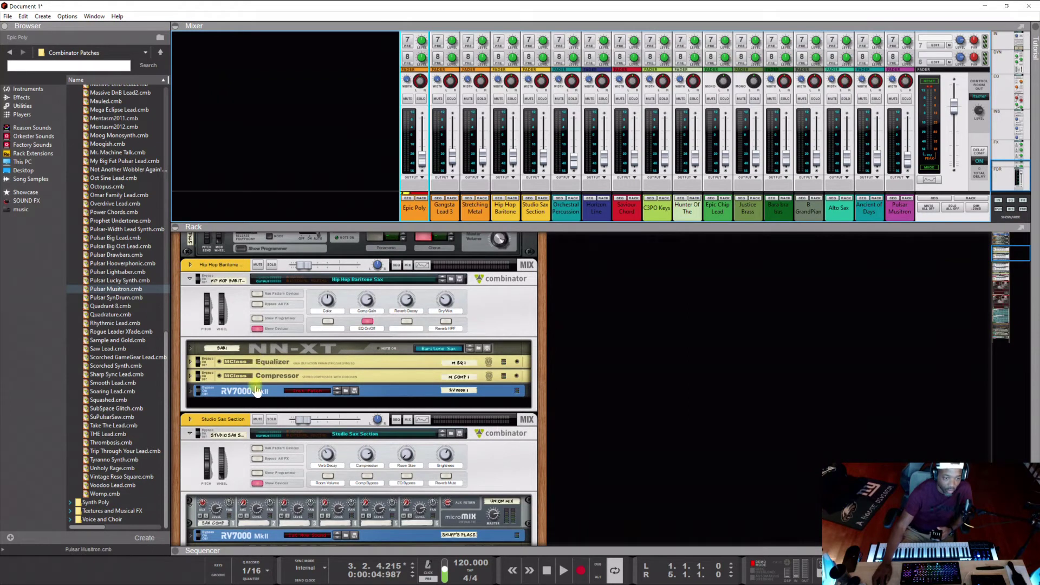
pyautogui.scroll(-4, 257, 391)
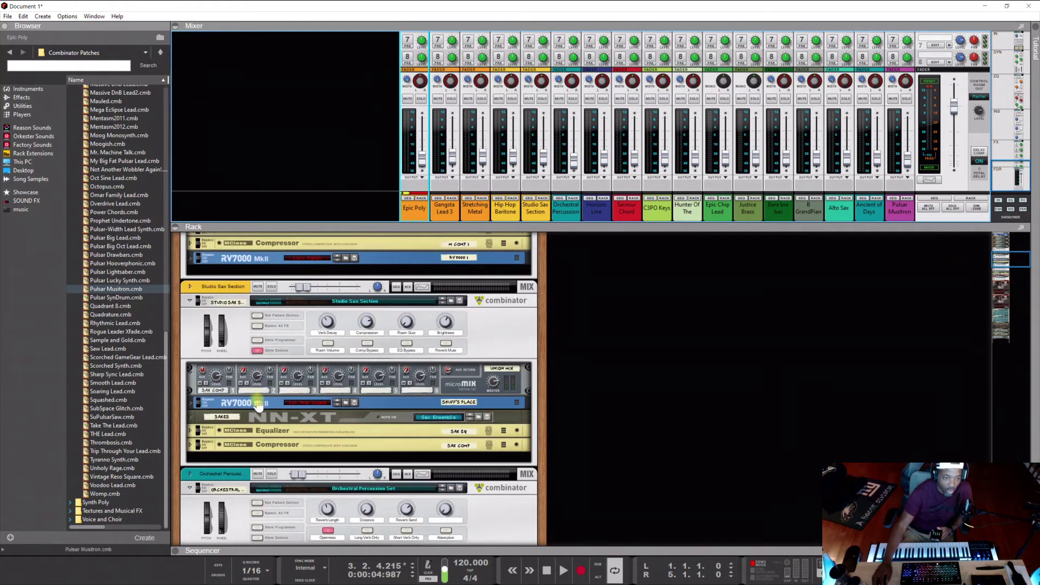
pyautogui.scroll(-10, 260, 441)
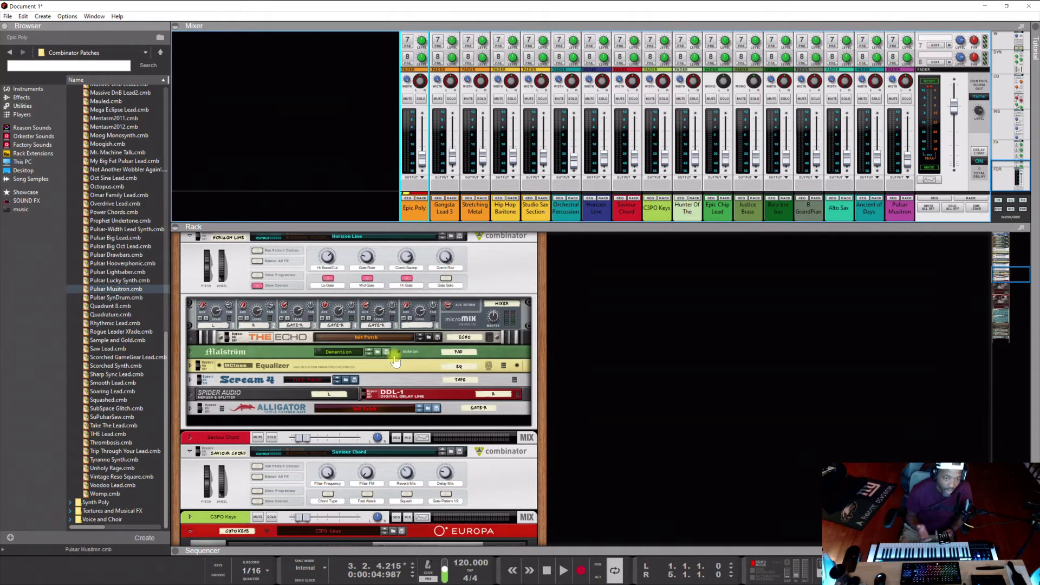
# Play the song from the start with the mixer and rack shown, and stop it in the third bar.
pyautogui.click(563, 578)
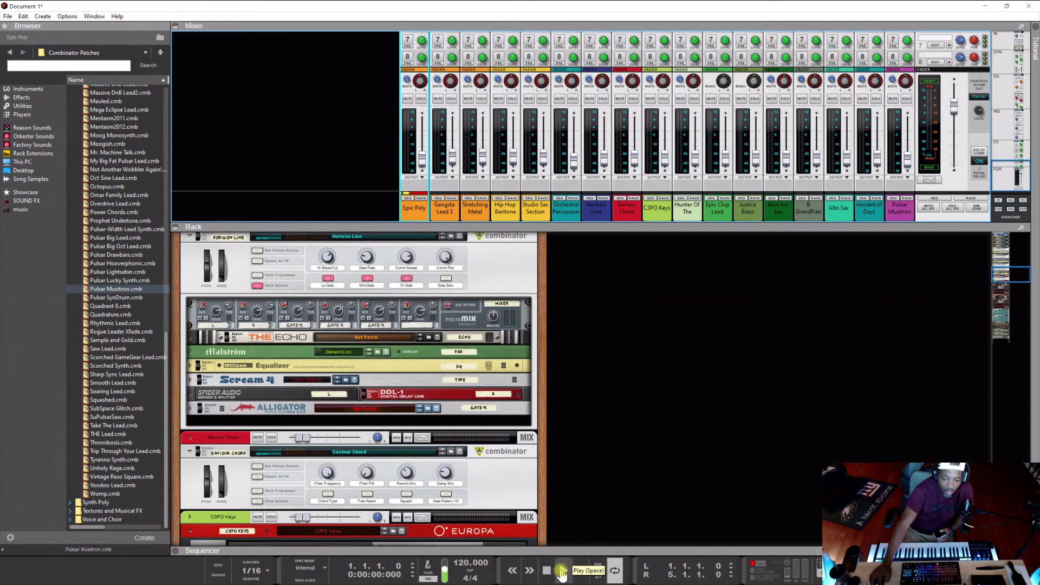
pyautogui.click(561, 574)
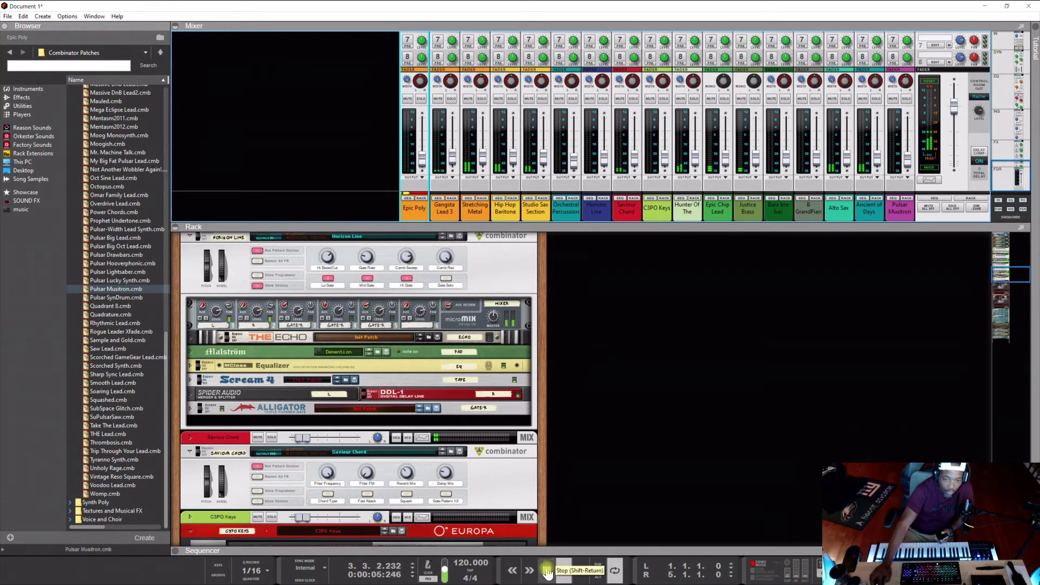
pyautogui.click(547, 571)
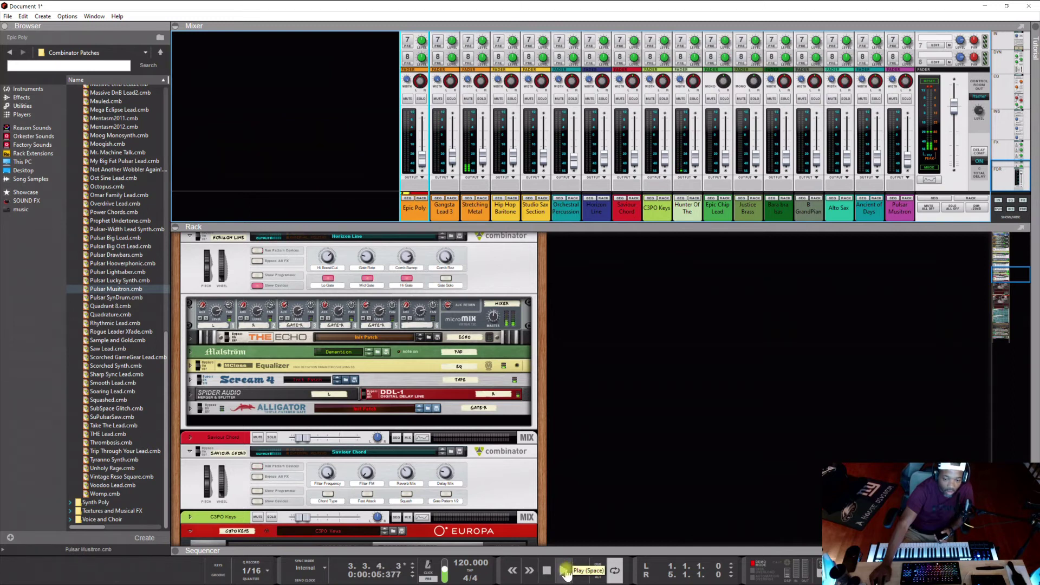
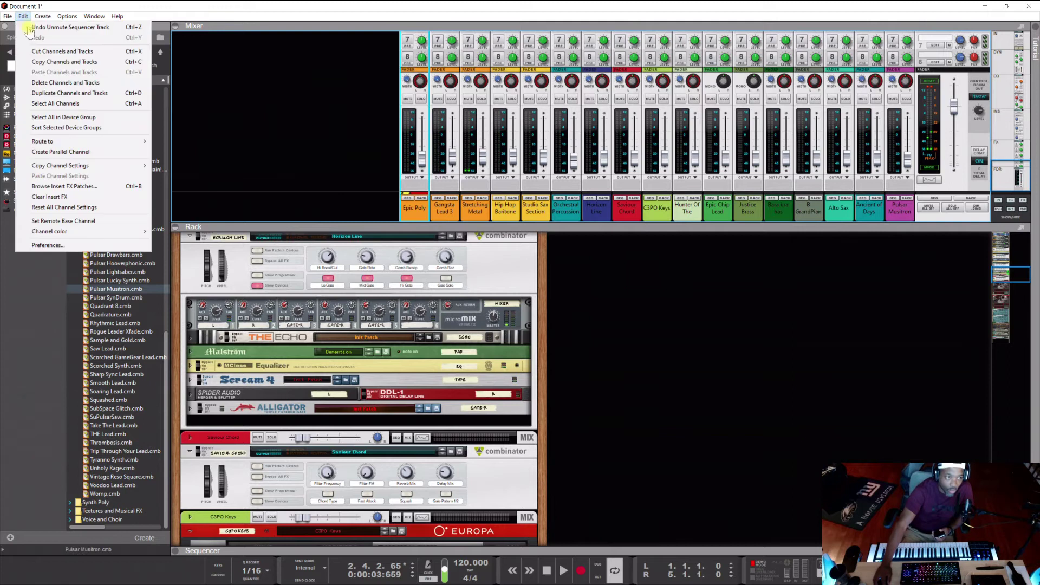
# Check the audio driver, sample rate and buffer size in the audio preferences, and close them.
pyautogui.click(119, 248)
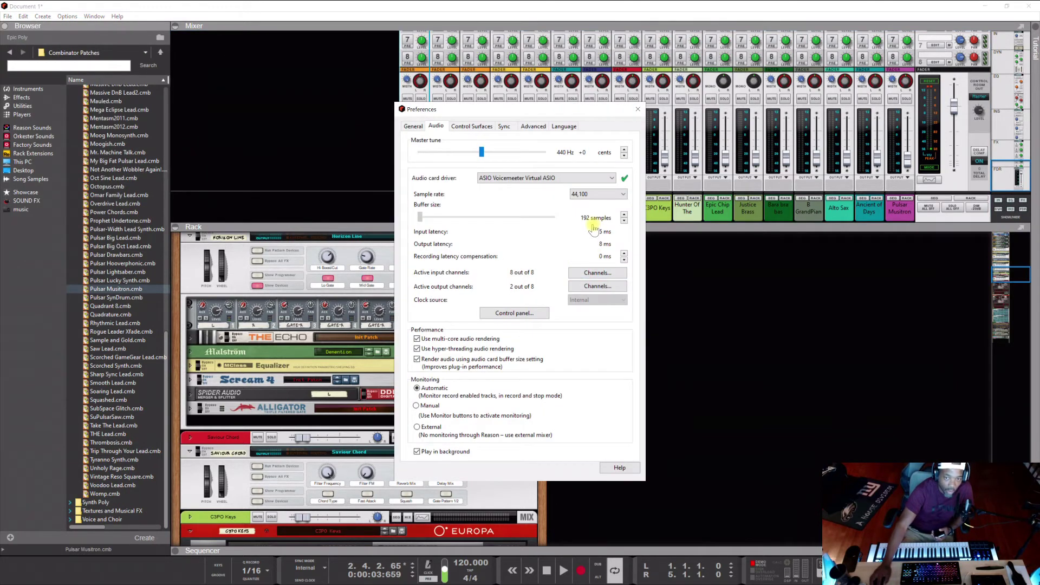
pyautogui.click(638, 109)
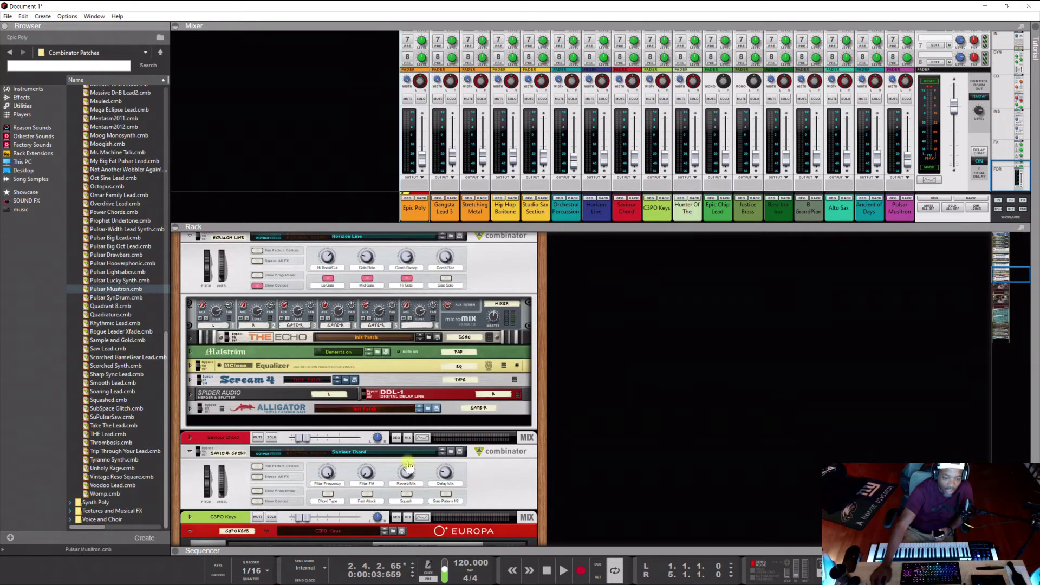
# Show the sequencer, rewind the song, and play all tracks until about bar 4.
pyautogui.click(196, 26)
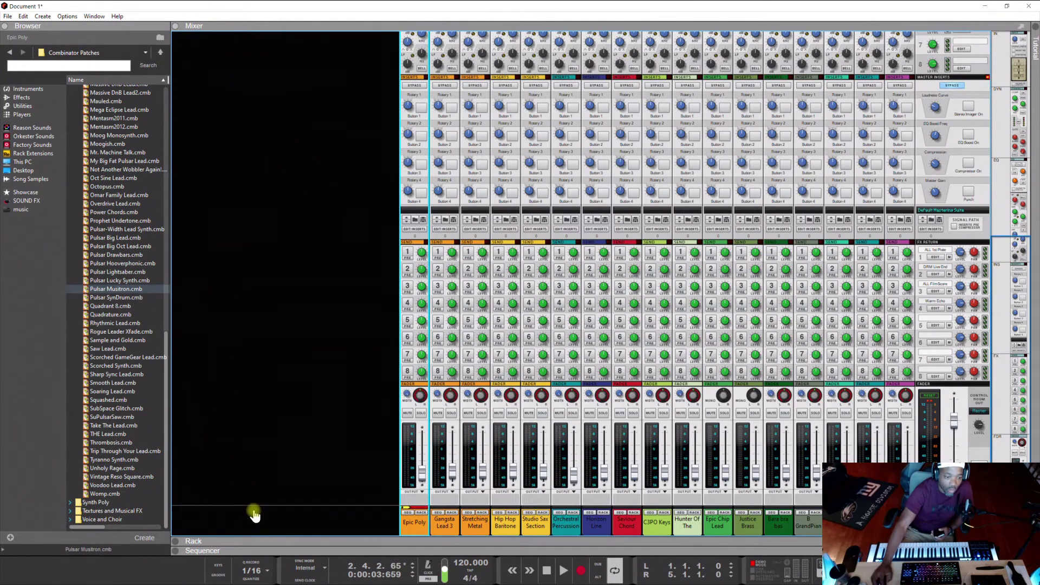
pyautogui.click(223, 552)
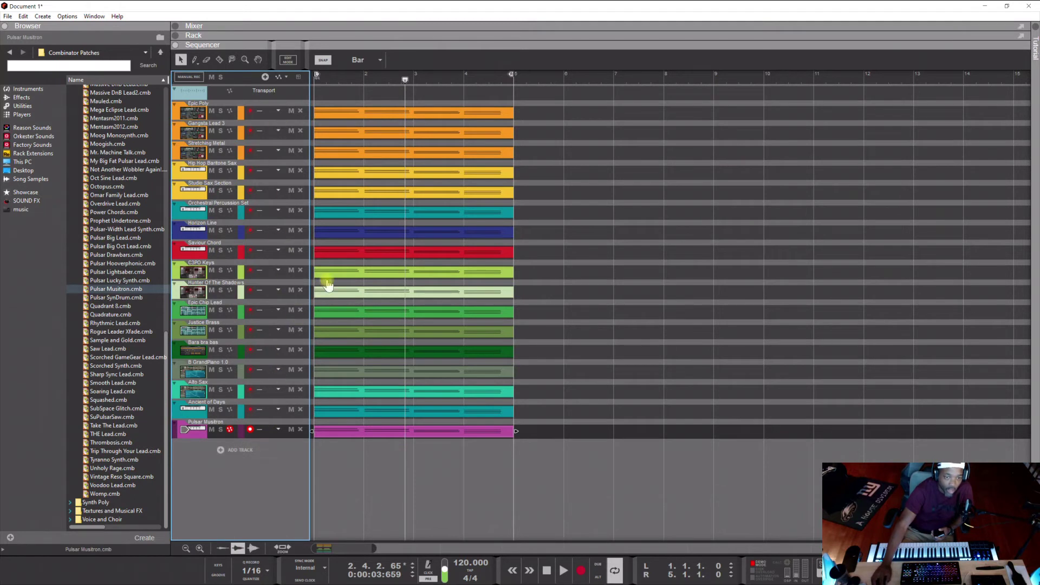
pyautogui.click(512, 570)
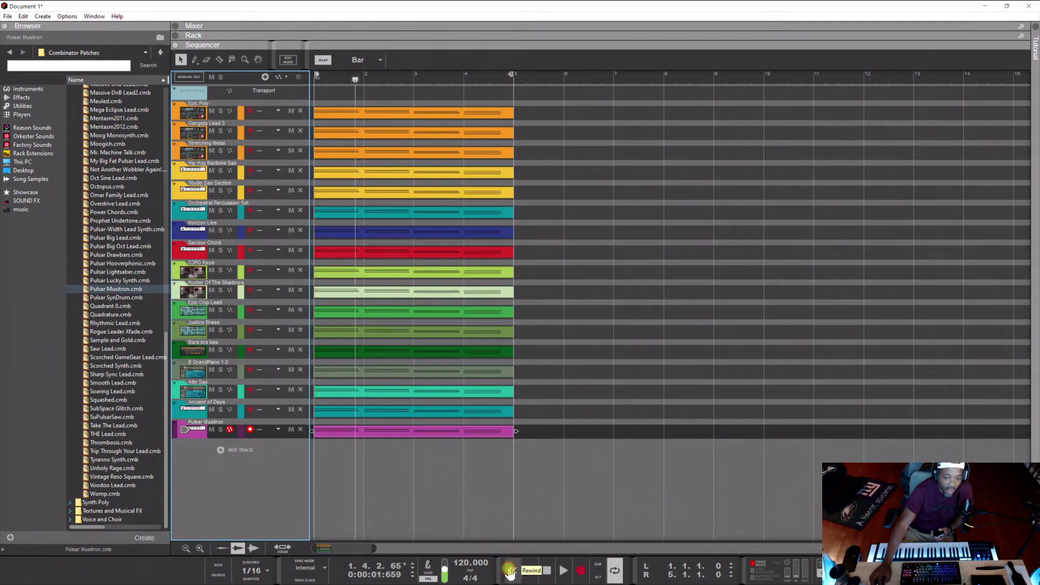
pyautogui.click(555, 575)
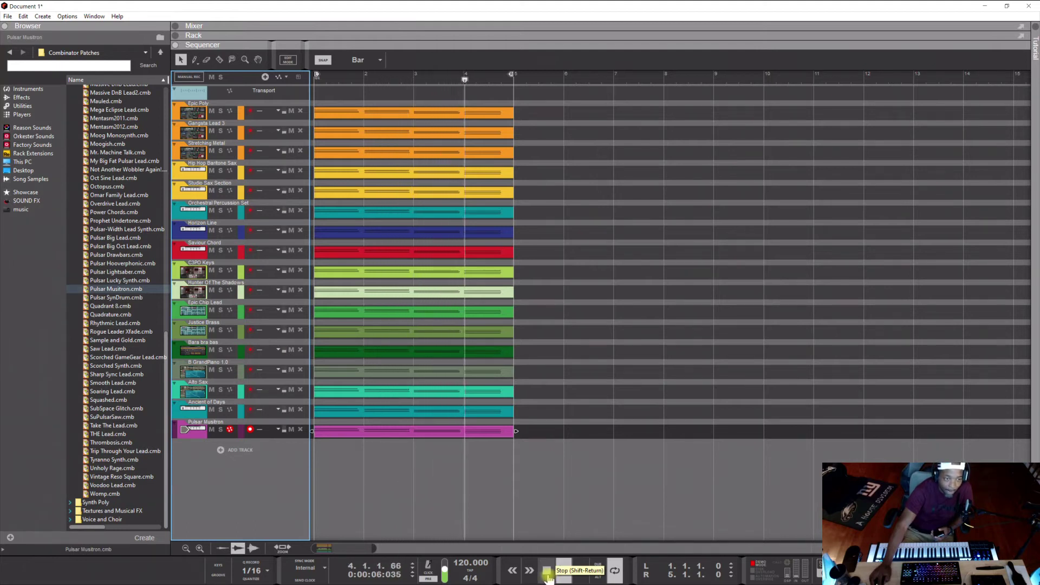
pyautogui.click(547, 573)
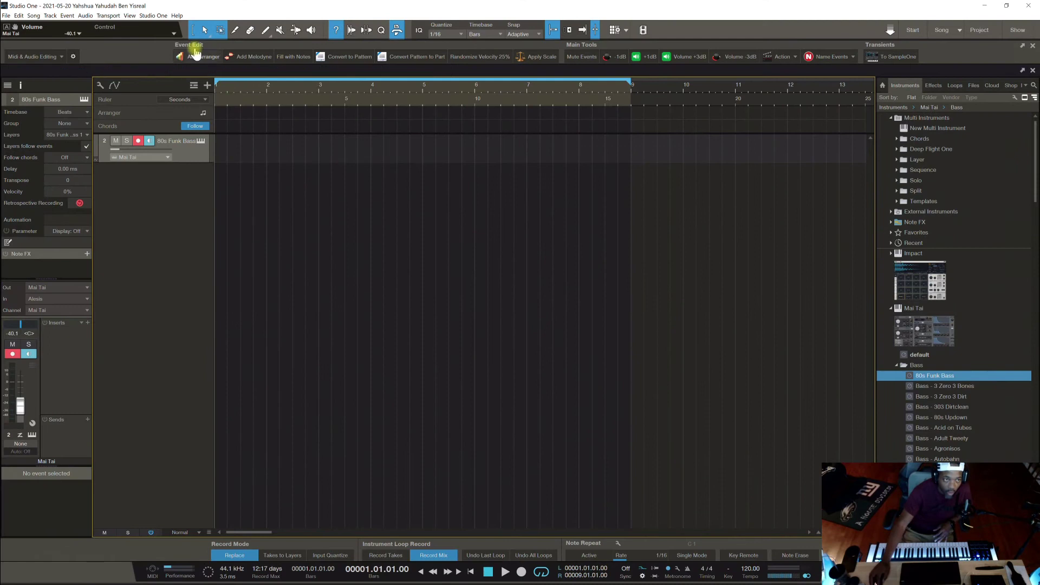
# Switch to Studio One, check the audio device's block size, sample rate and latency in the options, and close them.
pyautogui.click(153, 15)
pyautogui.click(163, 132)
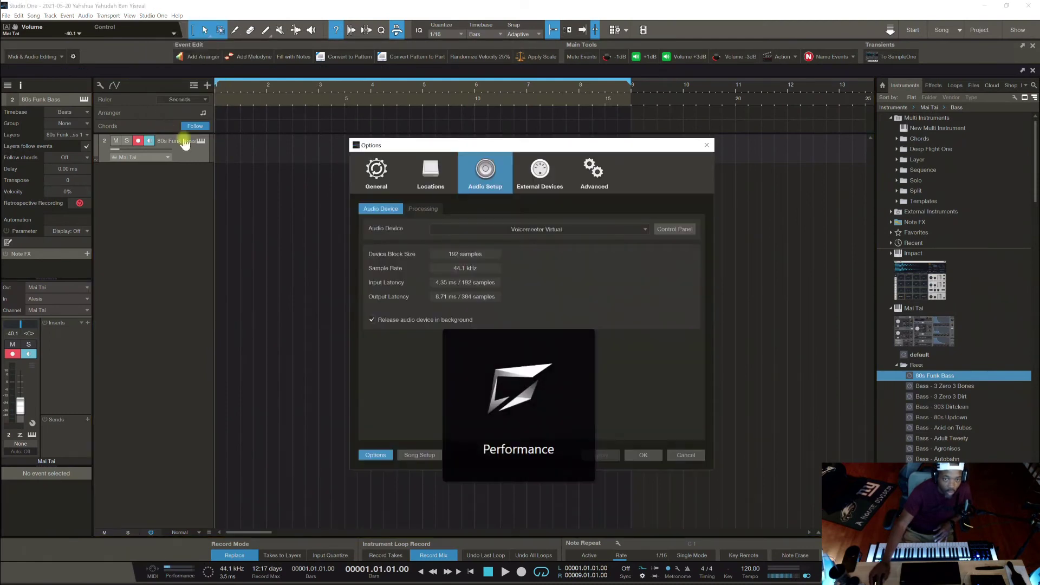
pyautogui.click(711, 148)
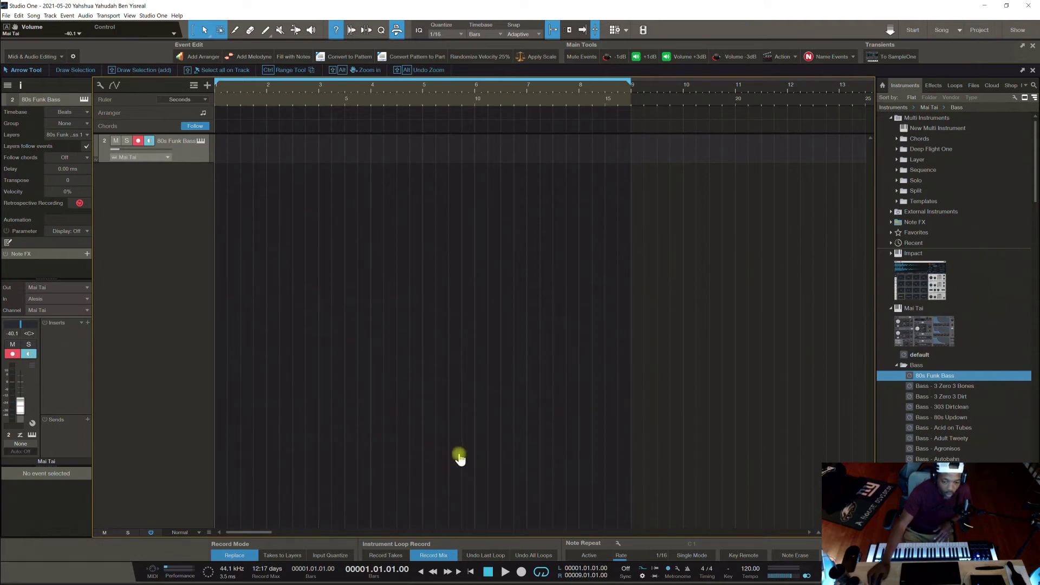
# Record a four-bar clip on the 80s Funk Bass track from bar 1, stopping the first short take and recording again.
pyautogui.click(521, 572)
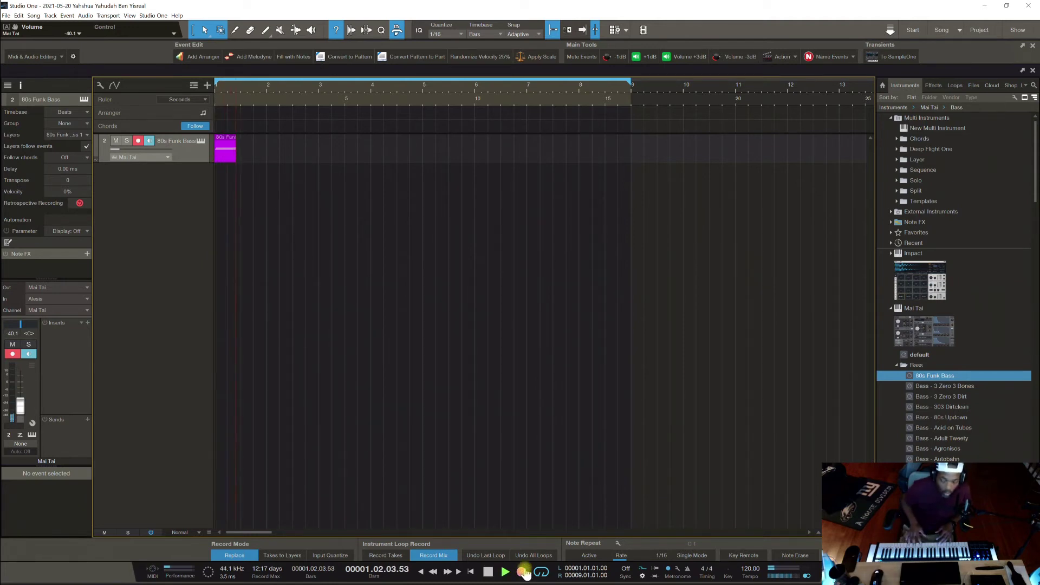
pyautogui.press('space')
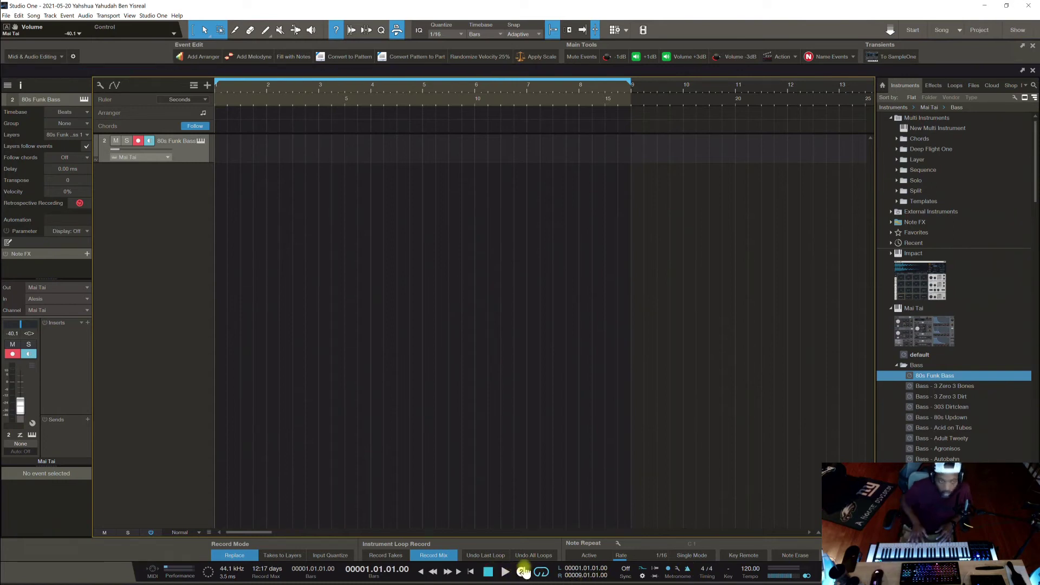
pyautogui.click(524, 571)
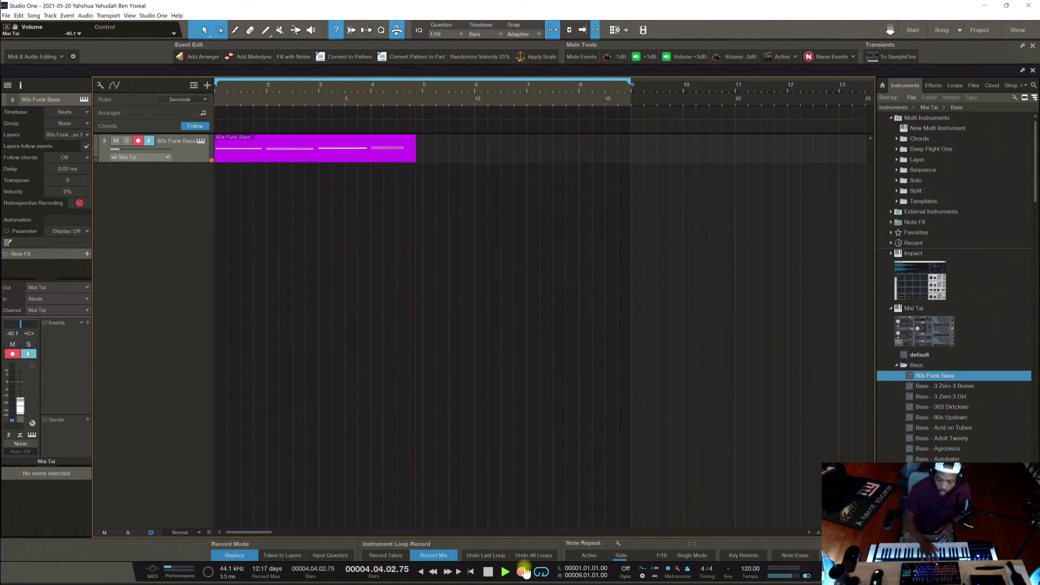
pyautogui.press('space')
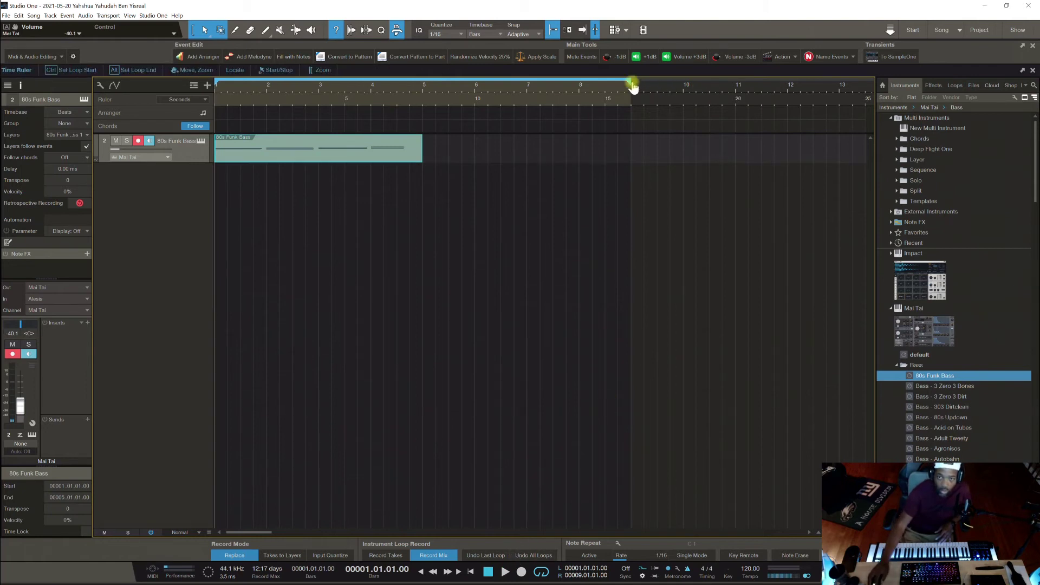
# Shorten the loop range to end at bar 5, play the recorded bass clip, and return to the start.
pyautogui.moveTo(631, 86); pyautogui.dragTo(422, 116)
pyautogui.click(490, 571)
pyautogui.press('space')
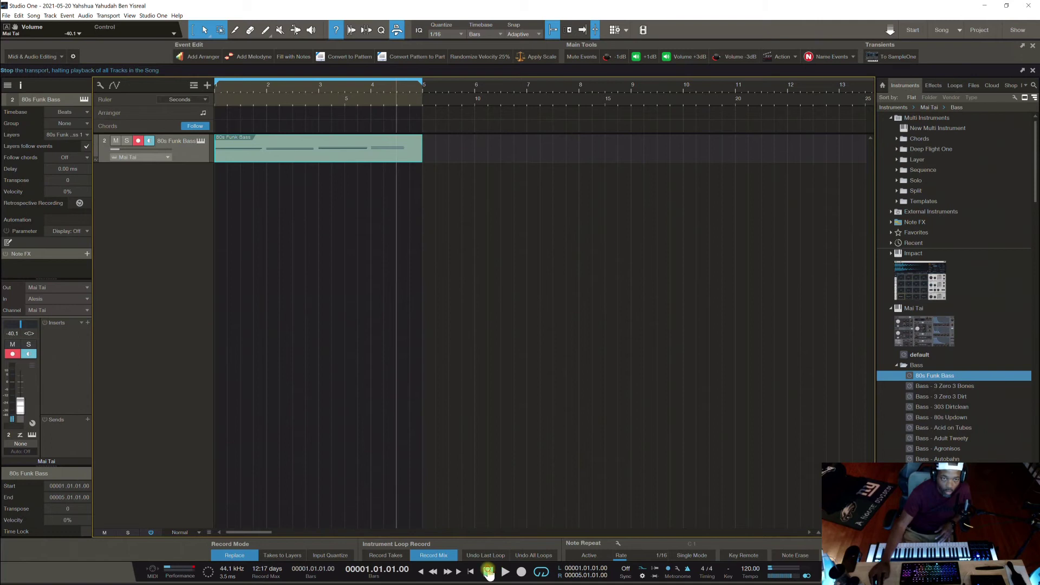
pyautogui.click(488, 573)
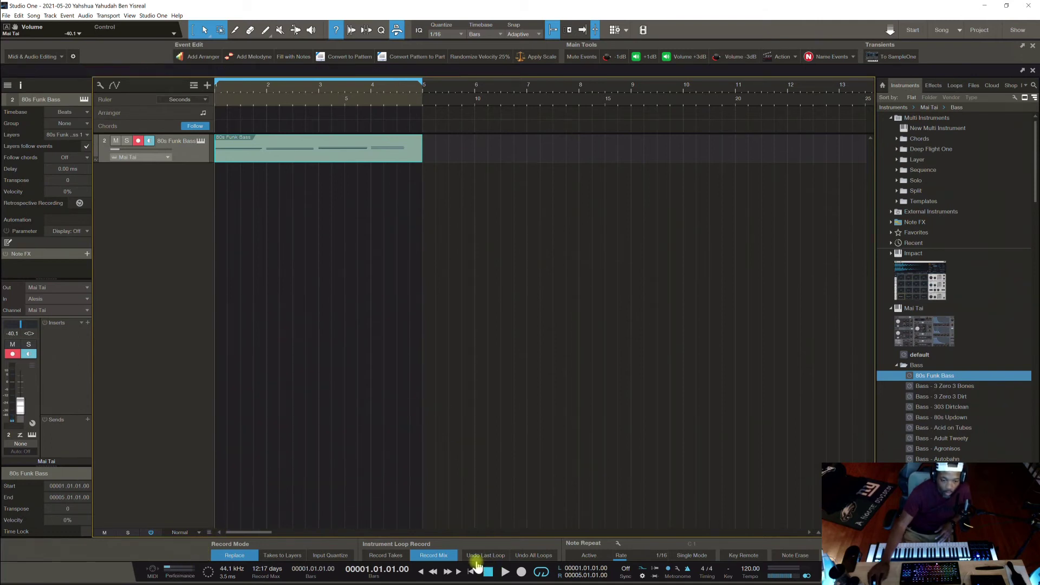
# Look at the bass track's Mai Tai editor, and add a new track with Mai Tai's Poly preset Chaos Keys.
pyautogui.click(200, 142)
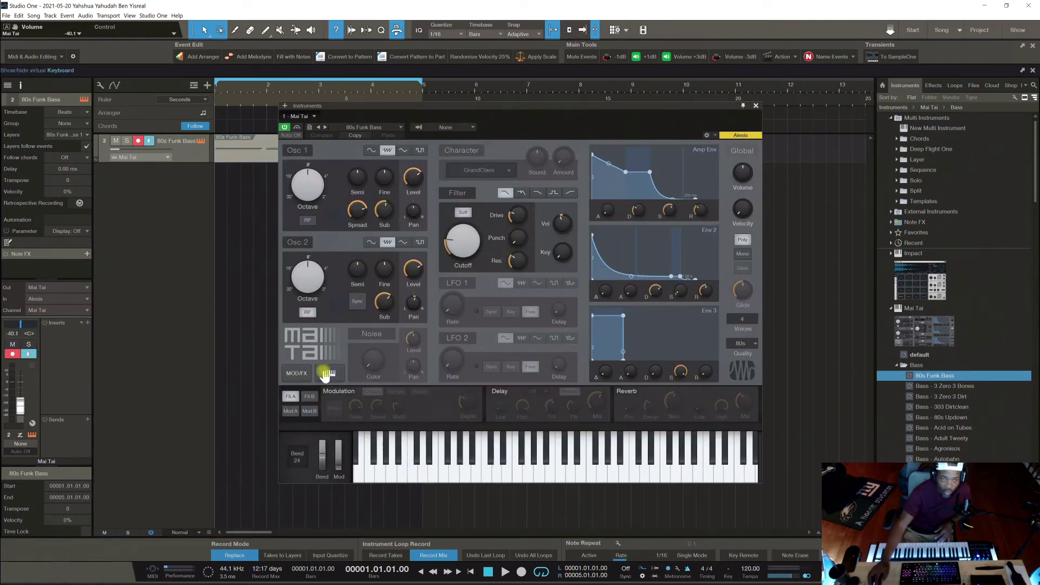
pyautogui.click(757, 106)
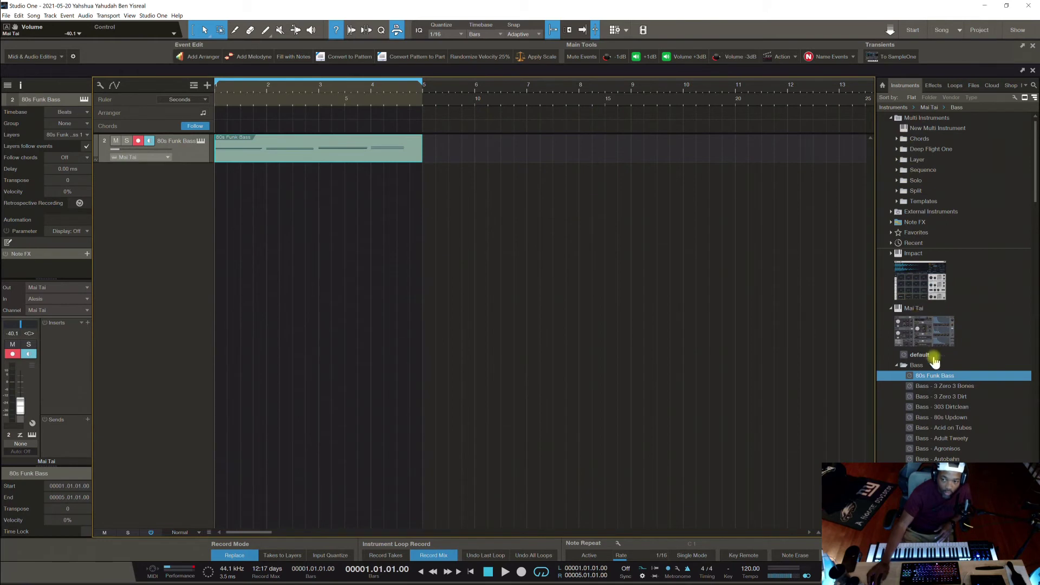
pyautogui.click(897, 365)
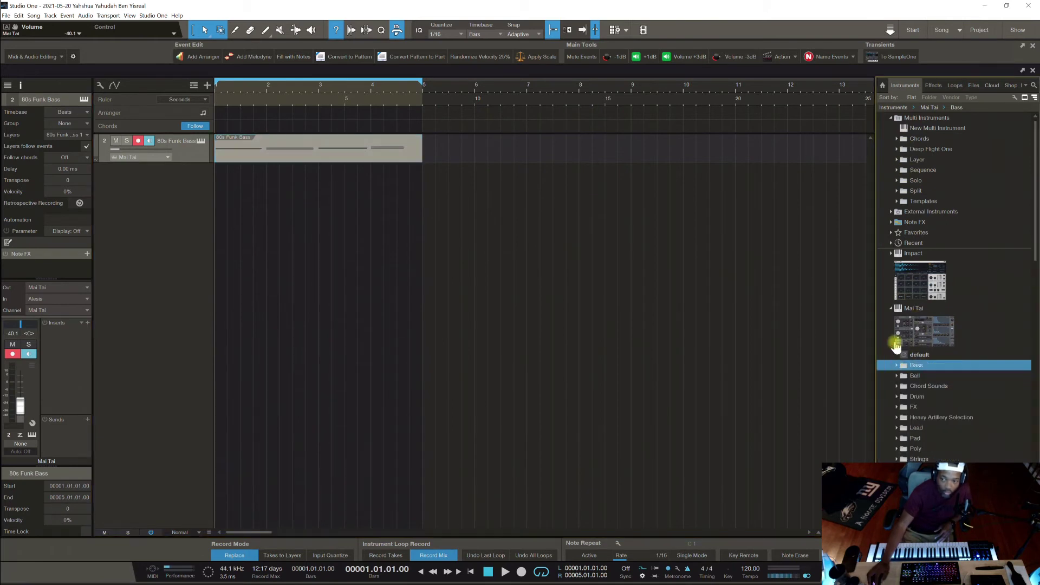
pyautogui.scroll(-2, 902, 358)
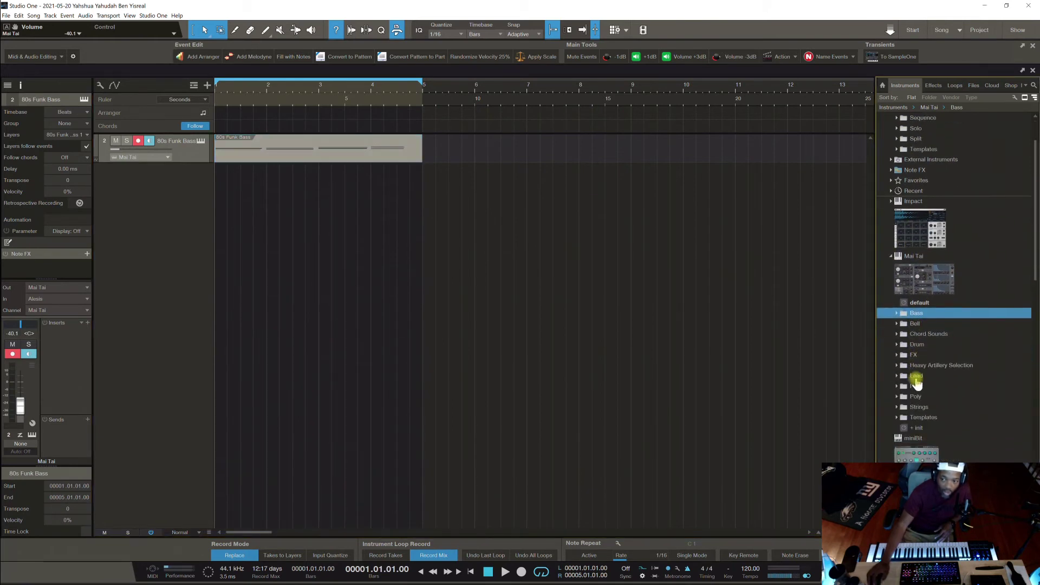
pyautogui.click(896, 398)
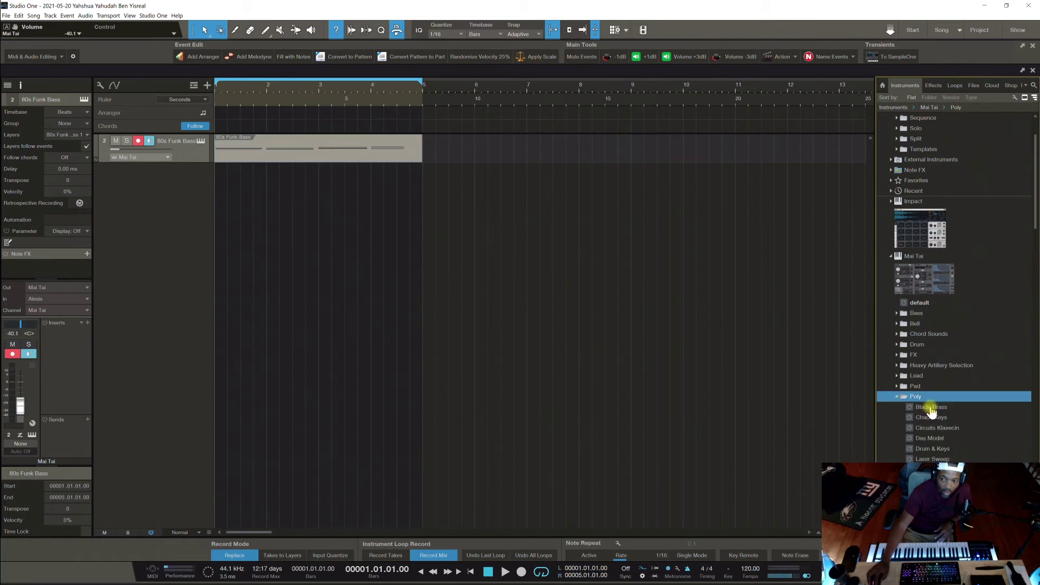
pyautogui.moveTo(931, 417); pyautogui.dragTo(148, 218)
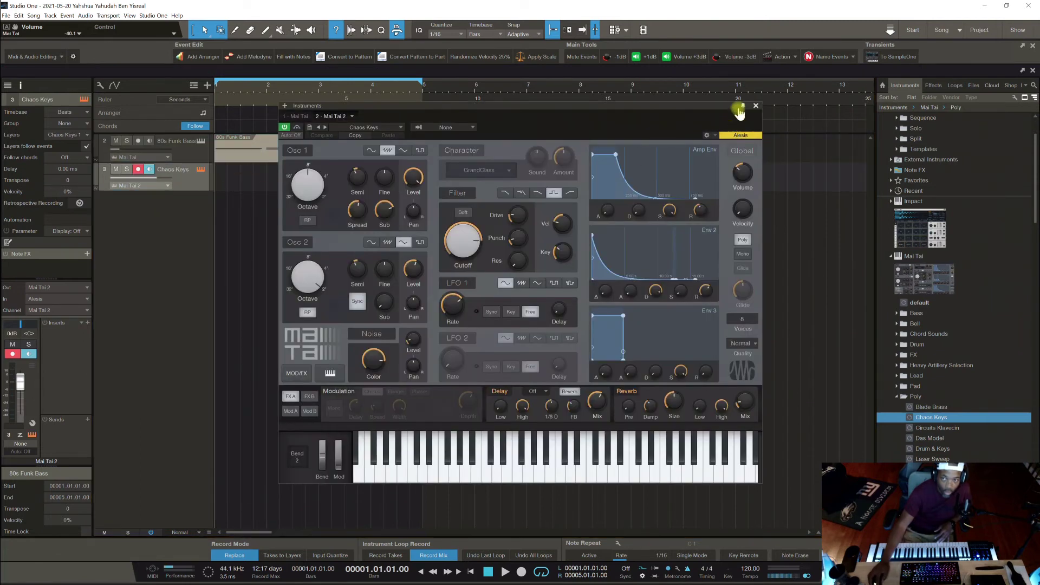
pyautogui.click(757, 110)
# Copy the four-bar bass clip onto the Chaos Keys track at bar 1, and turn off that track's input monitoring and record arming.
pyautogui.click(311, 152)
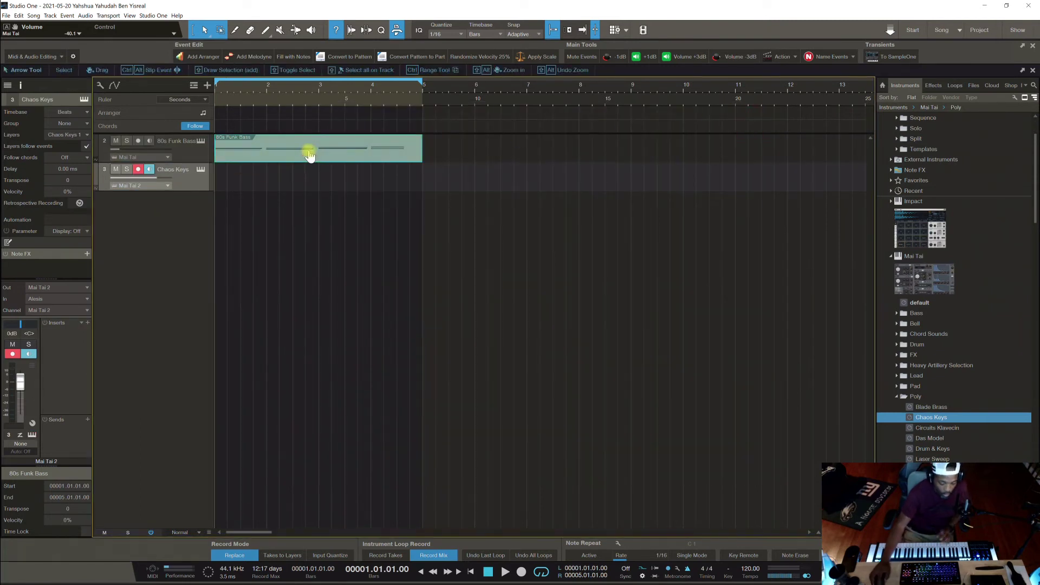
pyautogui.click(308, 158)
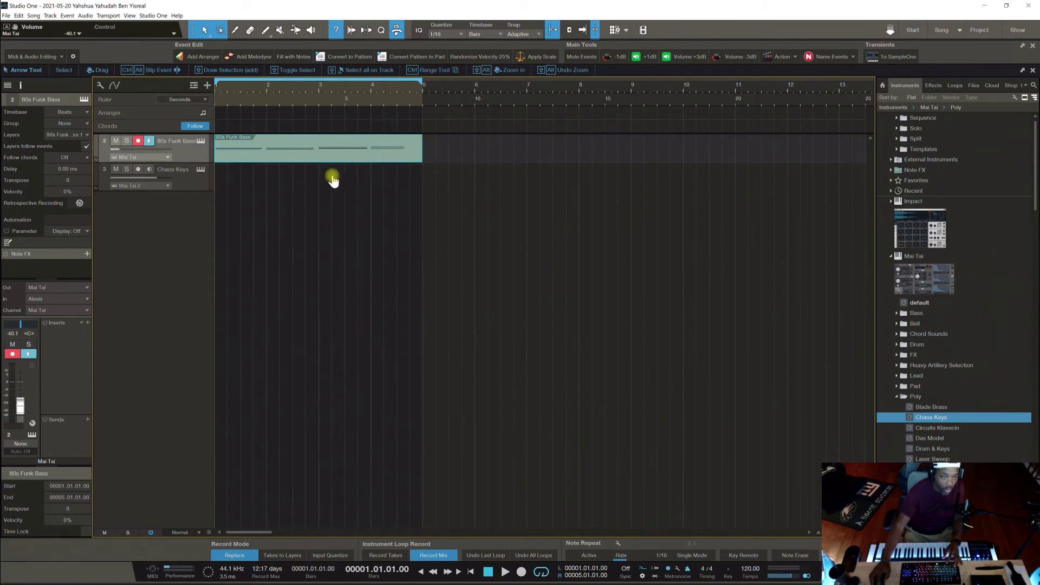
pyautogui.press('ctrl')
pyautogui.moveTo(301, 162); pyautogui.dragTo(298, 176)
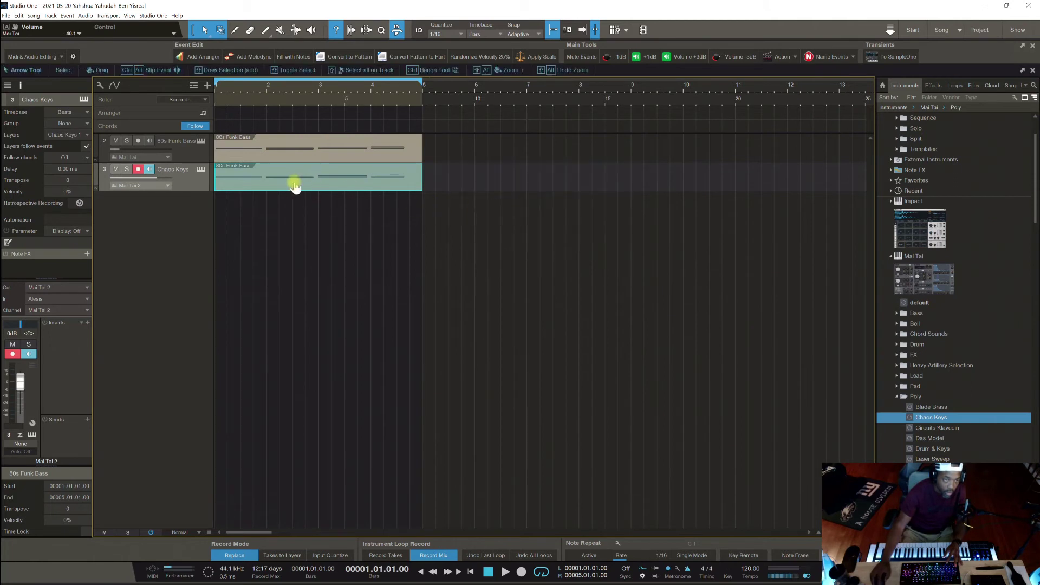
pyautogui.click(147, 171)
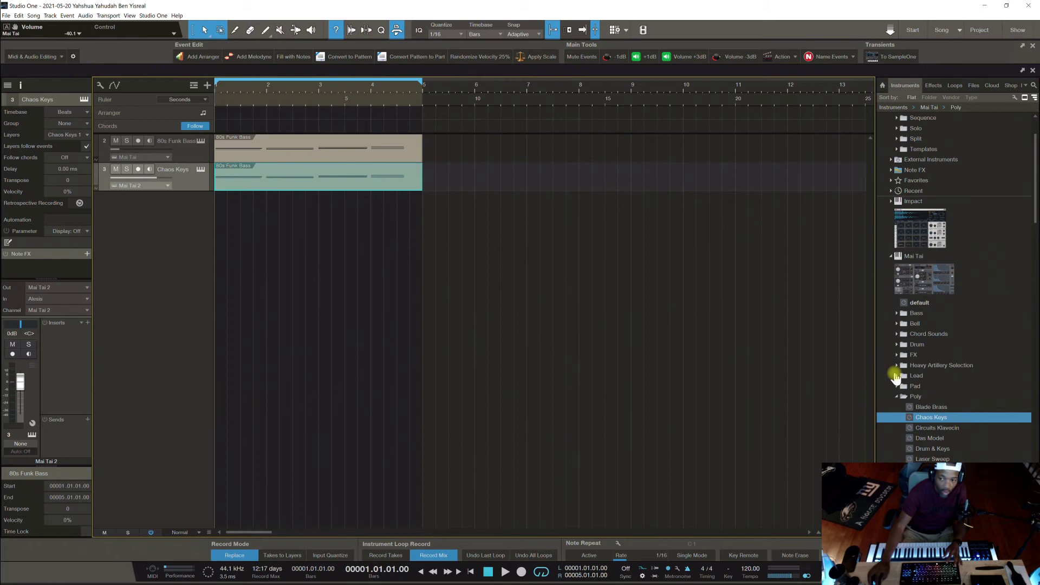
# Add a new track with Mai Tai's preset Strings - Choral Strings below Chaos Keys, and close its instrument editor.
pyautogui.click(901, 397)
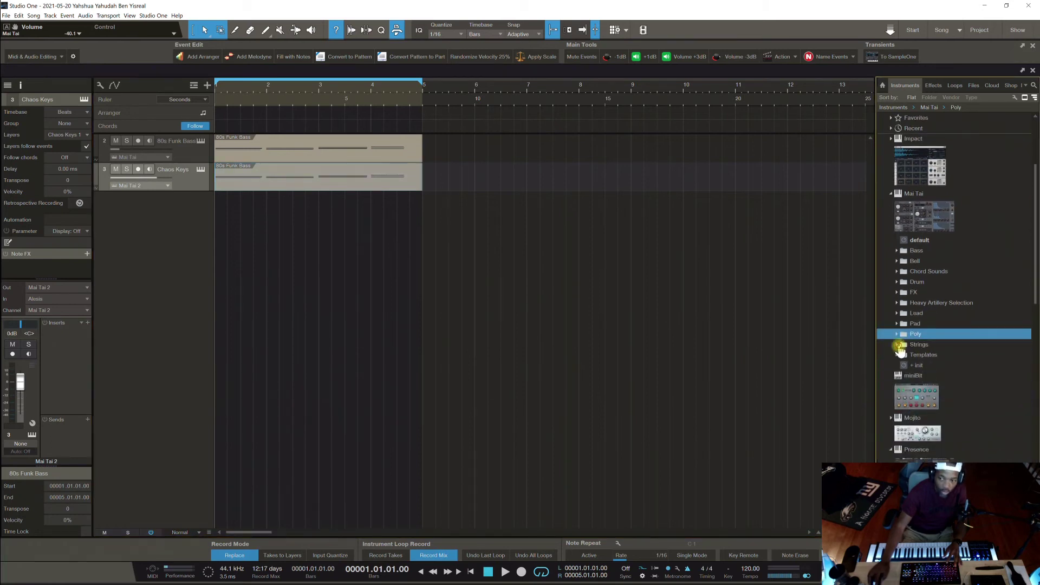
pyautogui.click(899, 347)
pyautogui.moveTo(940, 375); pyautogui.dragTo(162, 234)
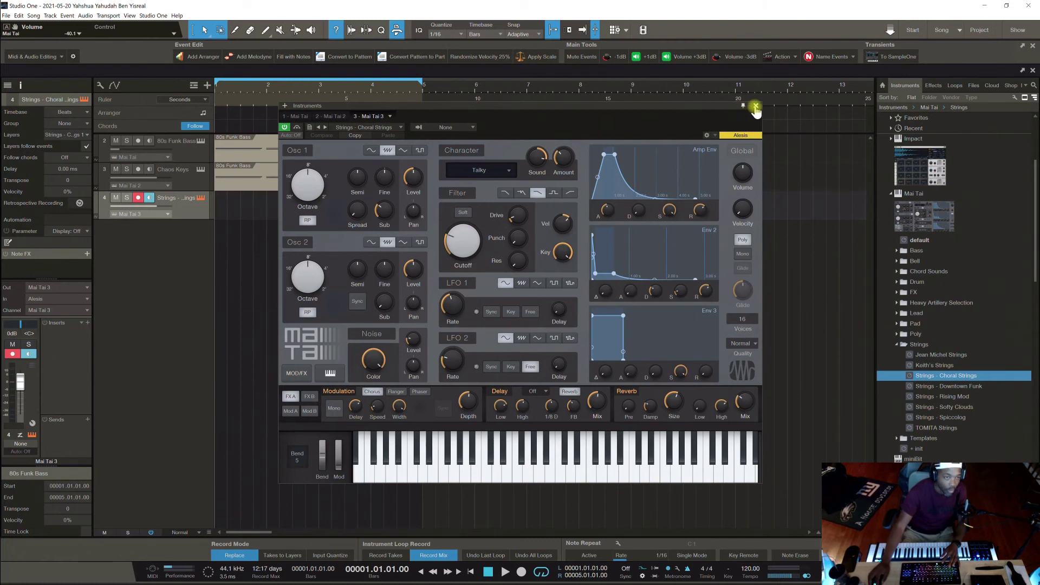
pyautogui.click(756, 107)
# Copy the four-bar clip from Chaos Keys onto the Choral Strings track at bar 1, and play the three tracks briefly.
pyautogui.click(275, 185)
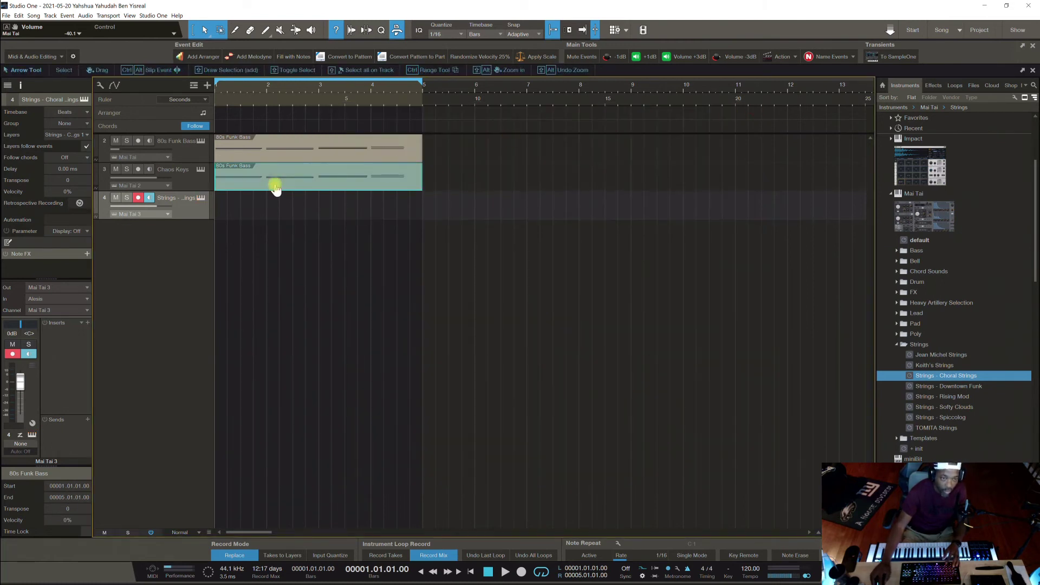
pyautogui.click(274, 188)
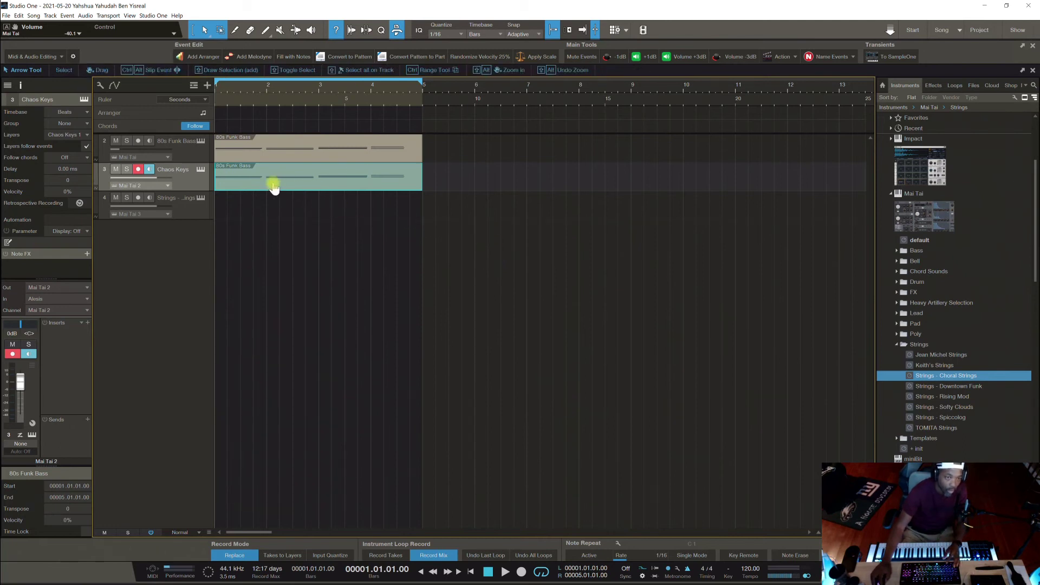
pyautogui.moveTo(273, 183); pyautogui.dragTo(270, 211)
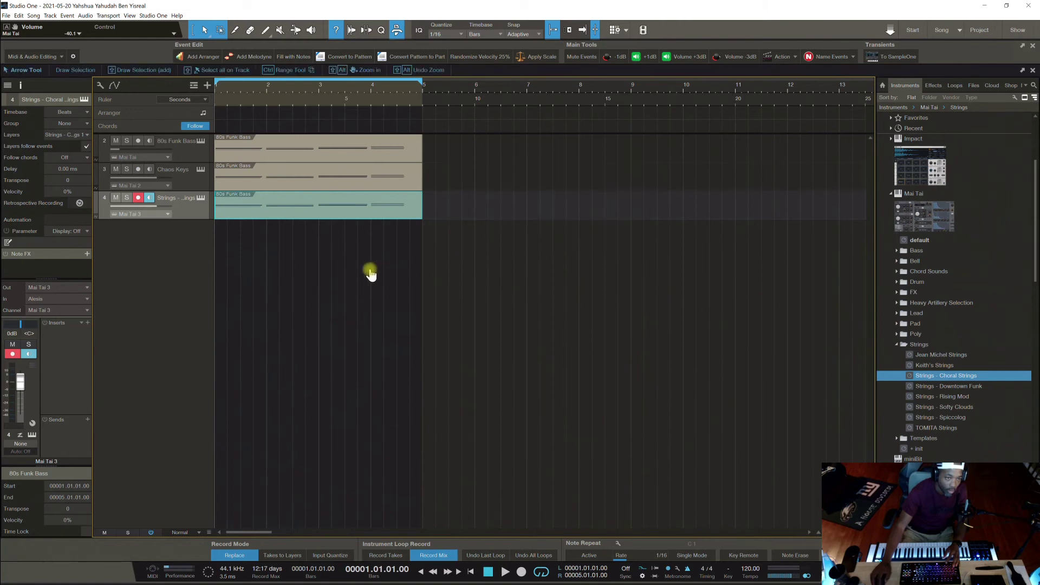
pyautogui.click(487, 572)
pyautogui.press('space')
pyautogui.click(486, 573)
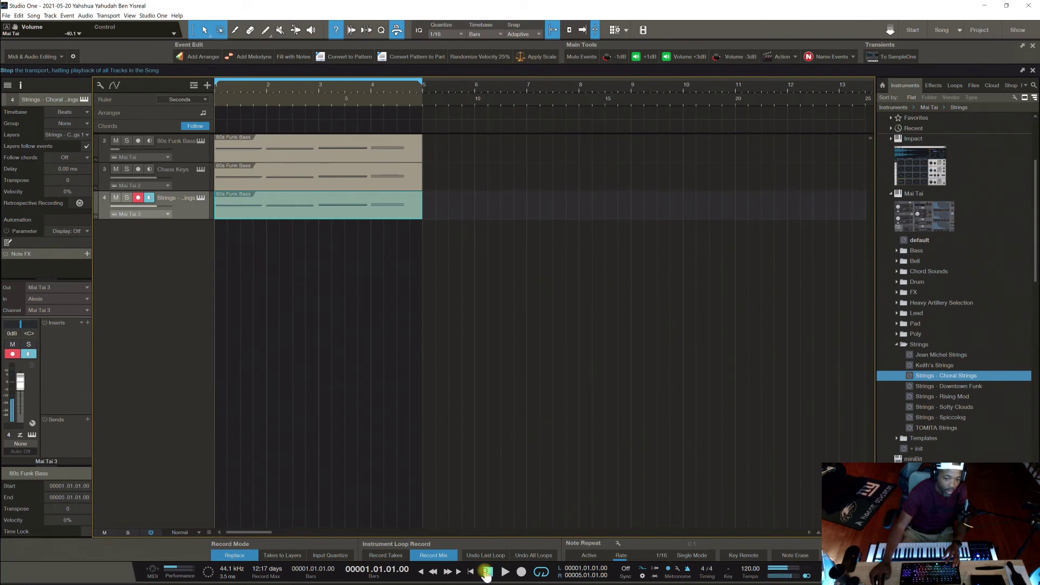
# Lower the Chaos Keys and Choral Strings channels together to -41.6 dB in the mixer, and duplicate both tracks completely.
pyautogui.press('F3')
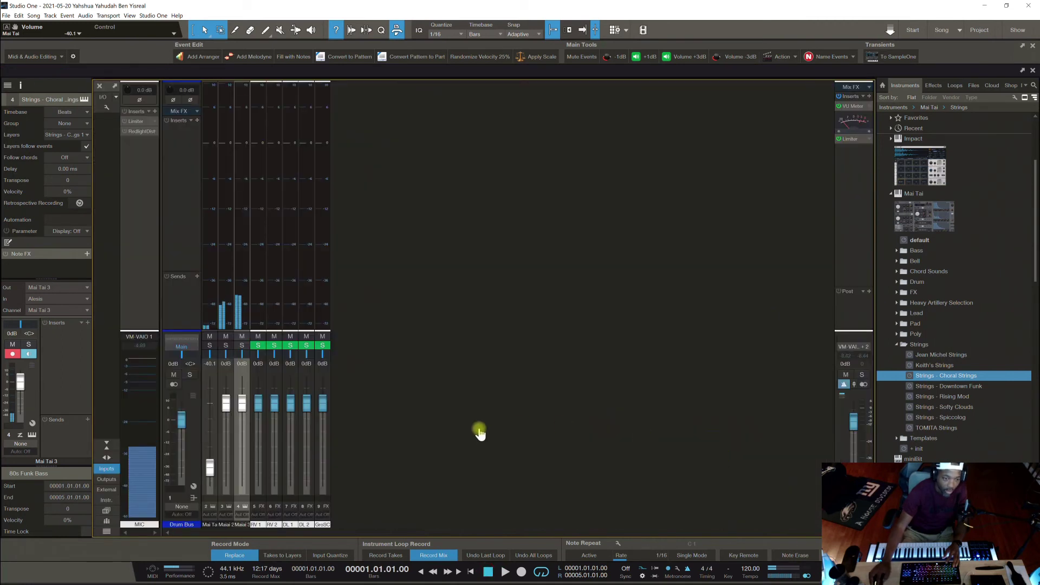
pyautogui.click(226, 525)
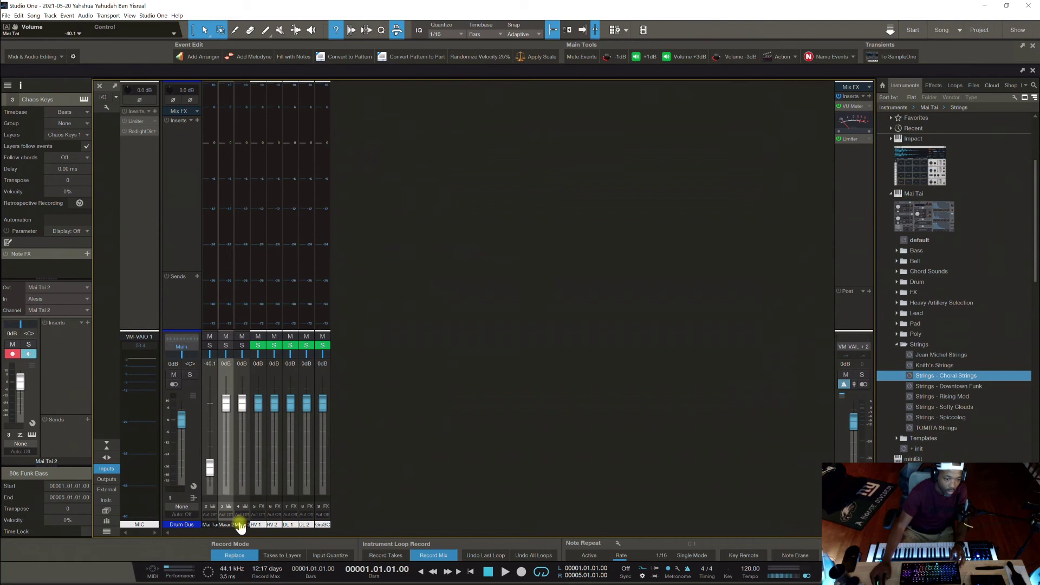
pyautogui.click(240, 525)
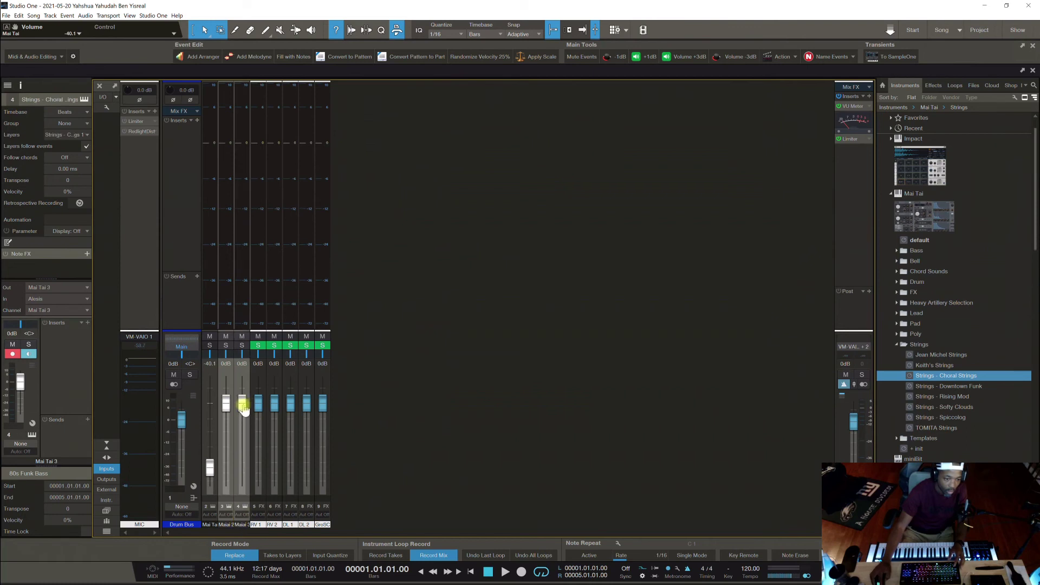
pyautogui.moveTo(242, 422); pyautogui.dragTo(244, 477)
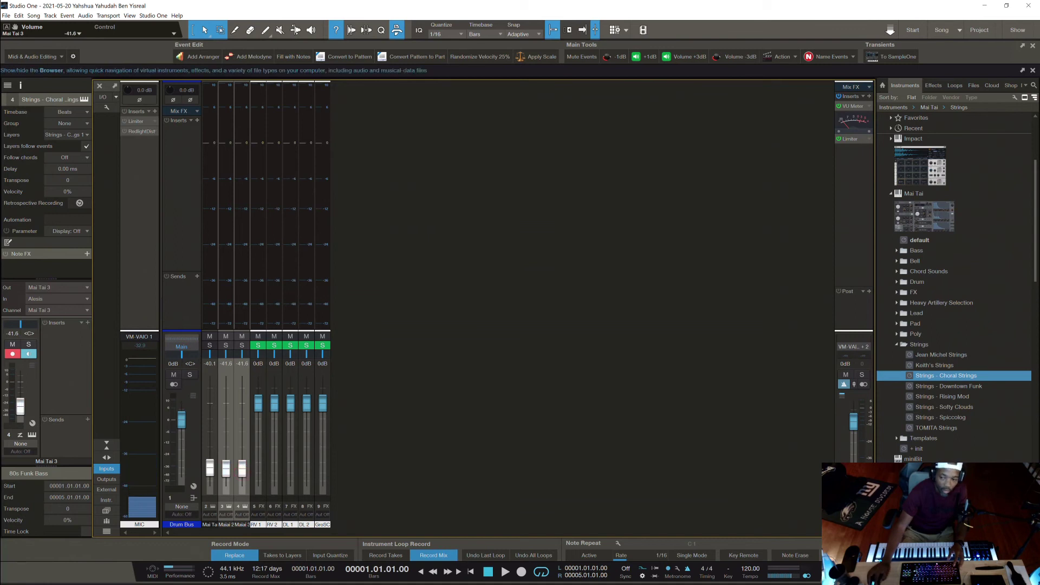
pyautogui.press('F3')
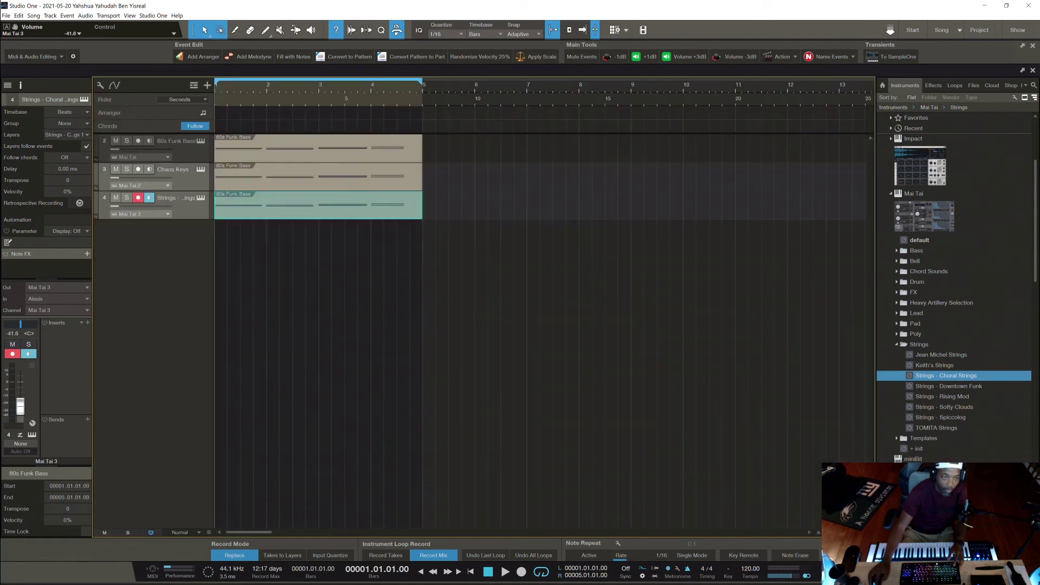
pyautogui.rightClick(179, 211)
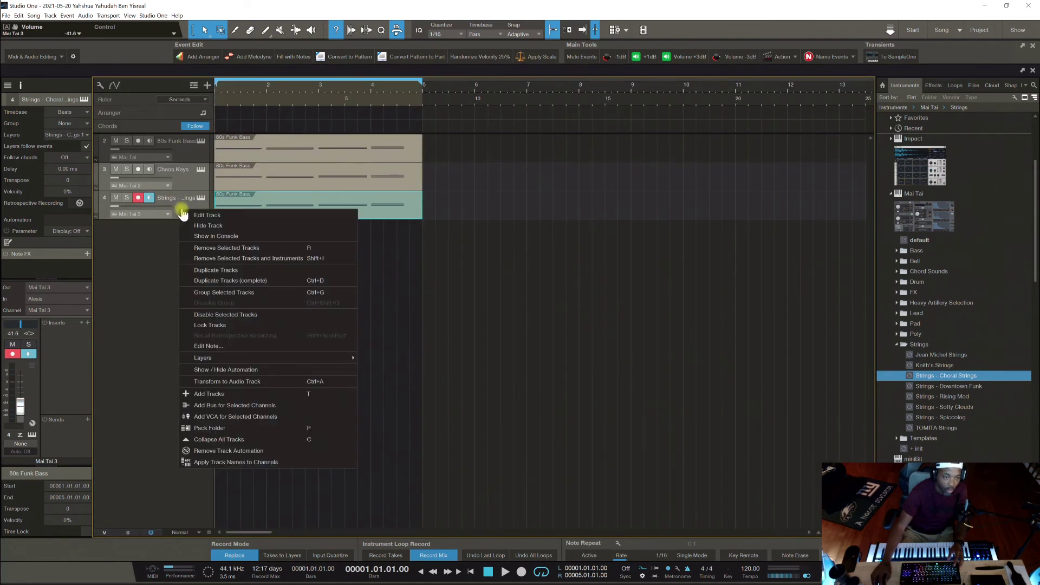
pyautogui.click(226, 280)
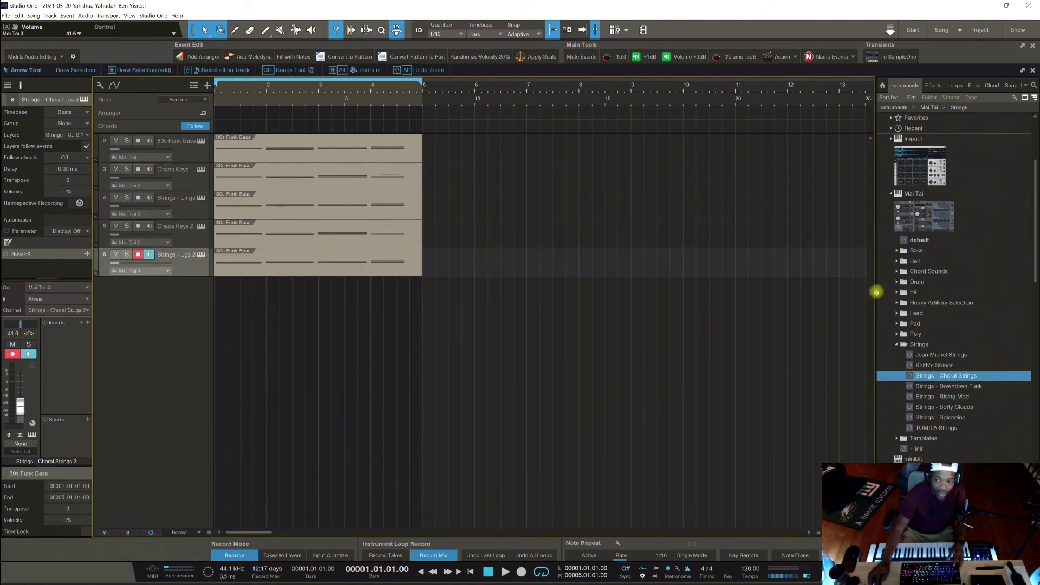
# Load Mai Tai's preset Bell - Dumpbell onto the duplicated strings track in place of its sound, and close the instrument editor.
pyautogui.doubleClick(902, 343)
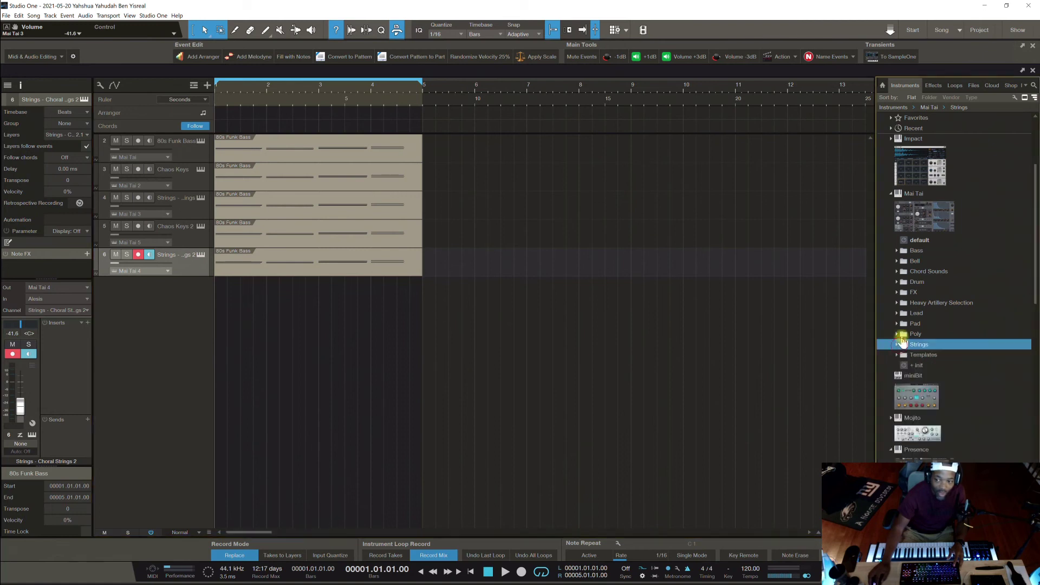
pyautogui.doubleClick(901, 271)
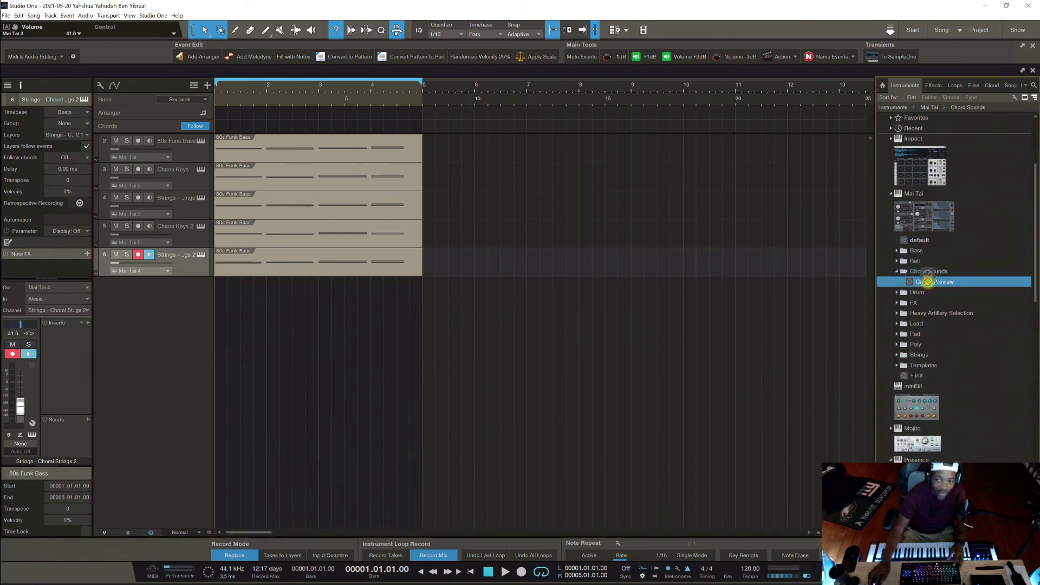
pyautogui.doubleClick(902, 261)
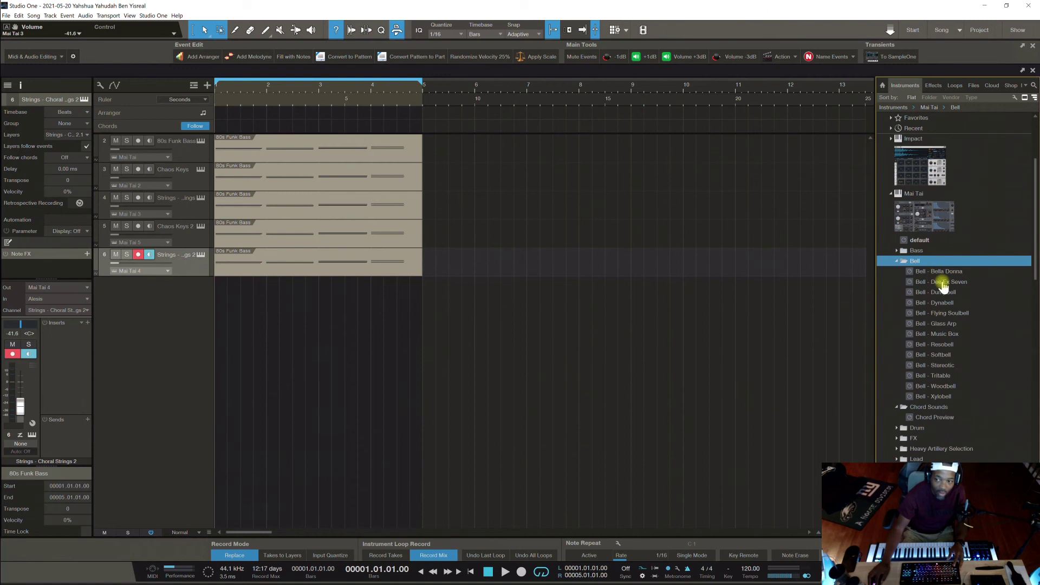
pyautogui.moveTo(942, 292); pyautogui.dragTo(196, 261)
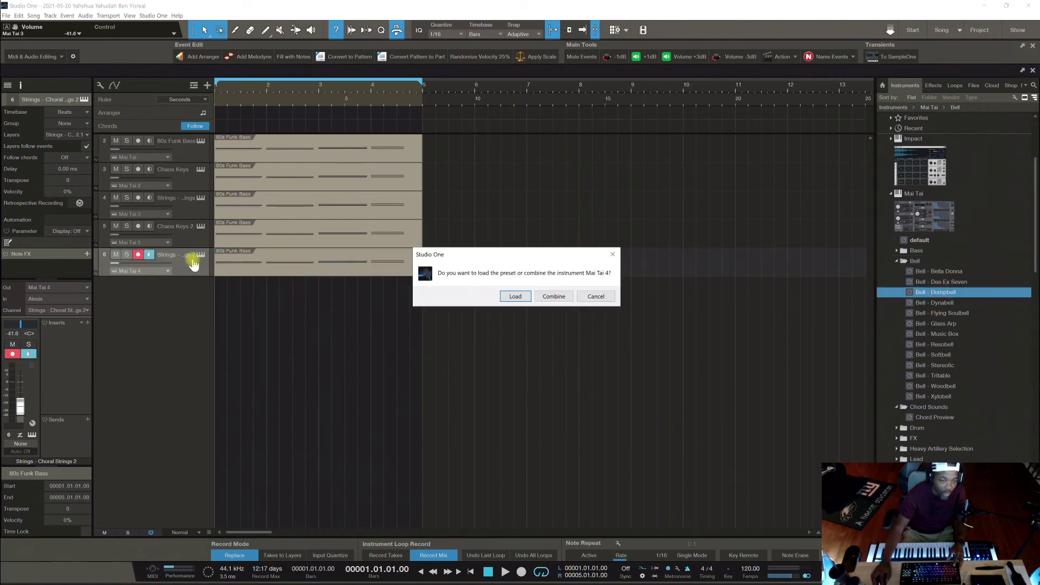
pyautogui.click(523, 297)
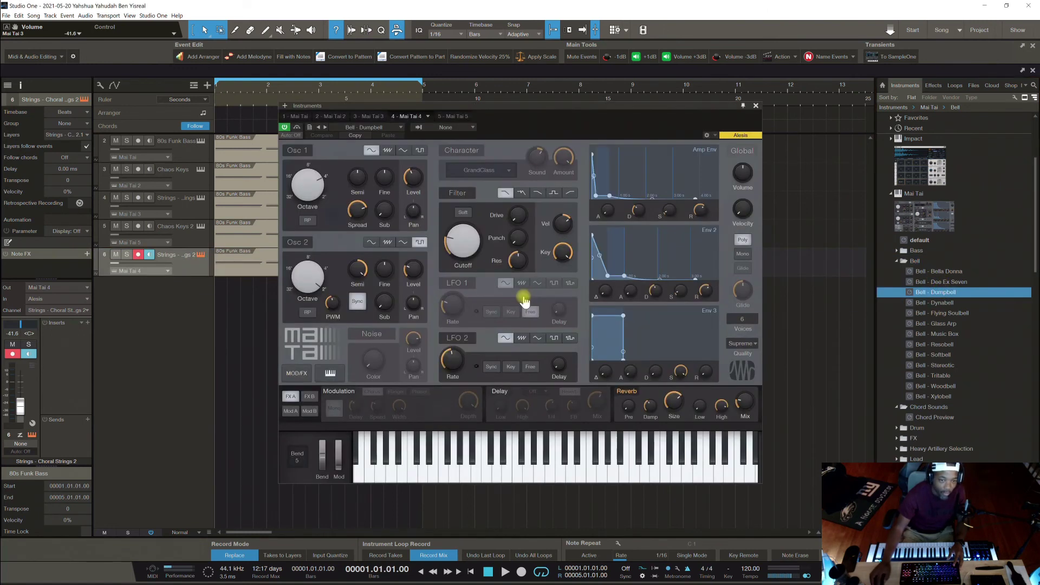
pyautogui.click(751, 105)
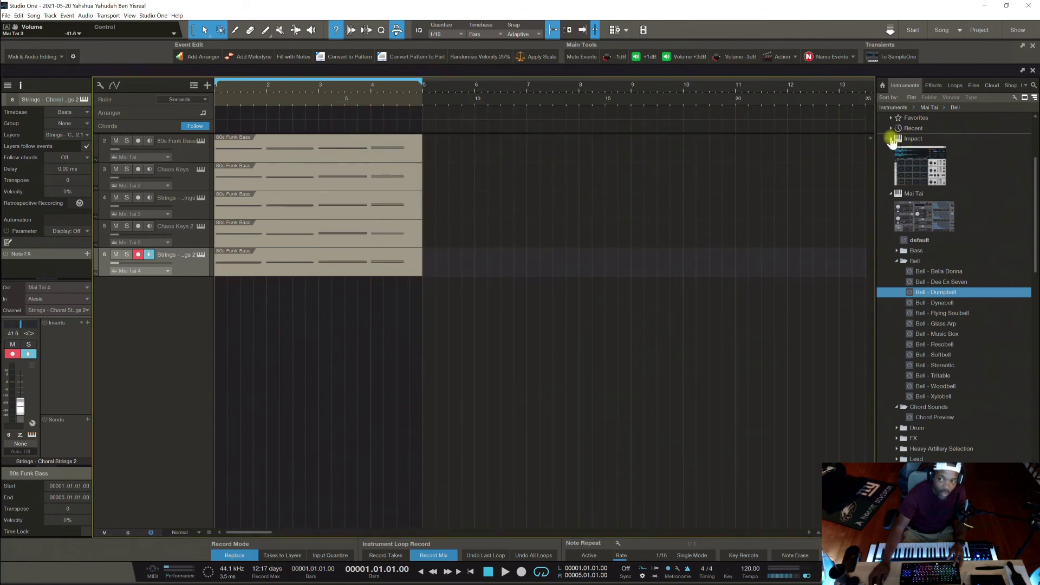
# Select the 80s Funk Bass track so it is armed and monitored, and play the five tracks briefly to check performance.
pyautogui.scroll(4, 906, 157)
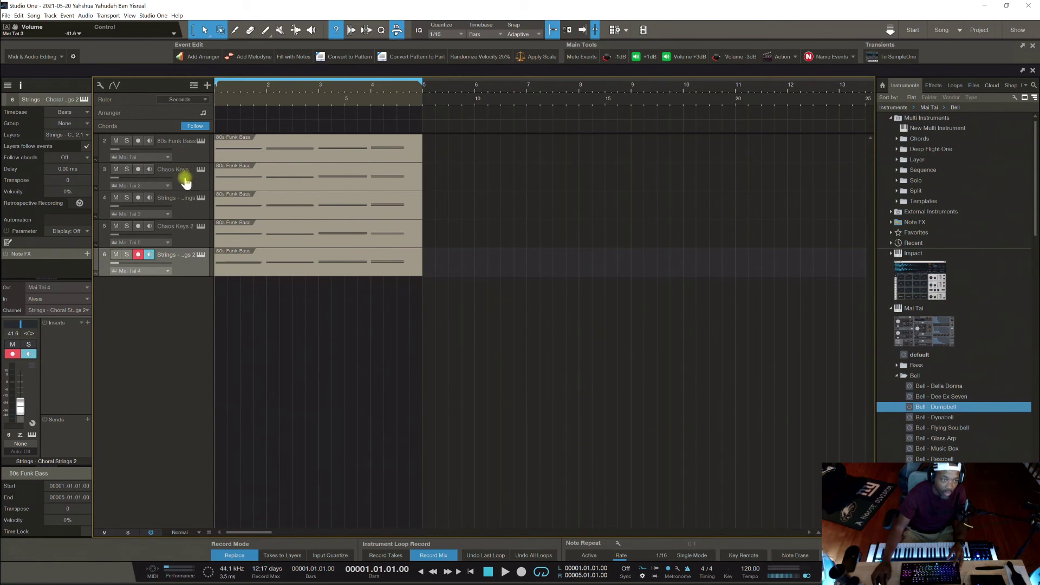
pyautogui.press('Up')
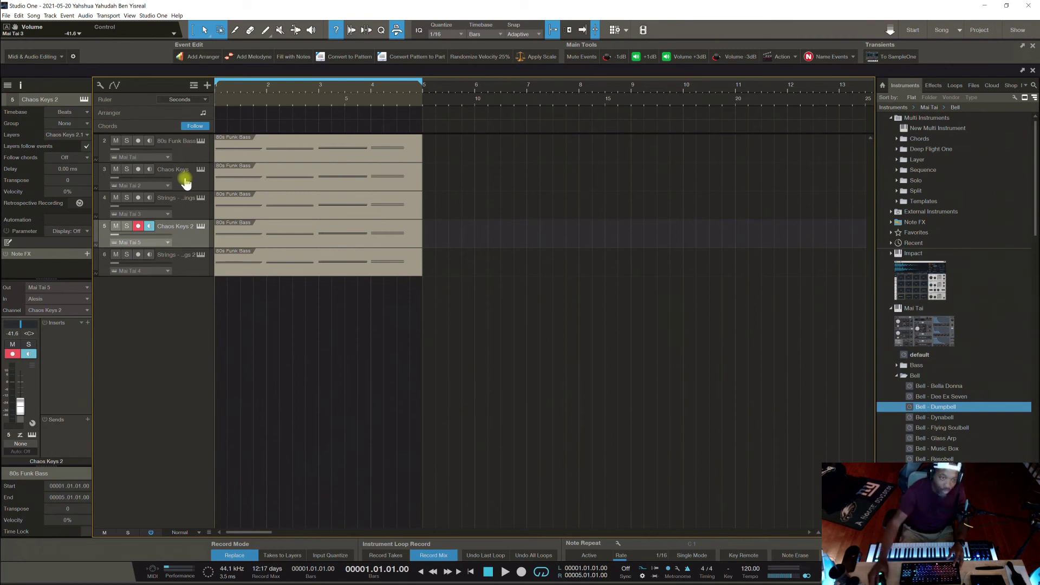
pyautogui.press('Up')
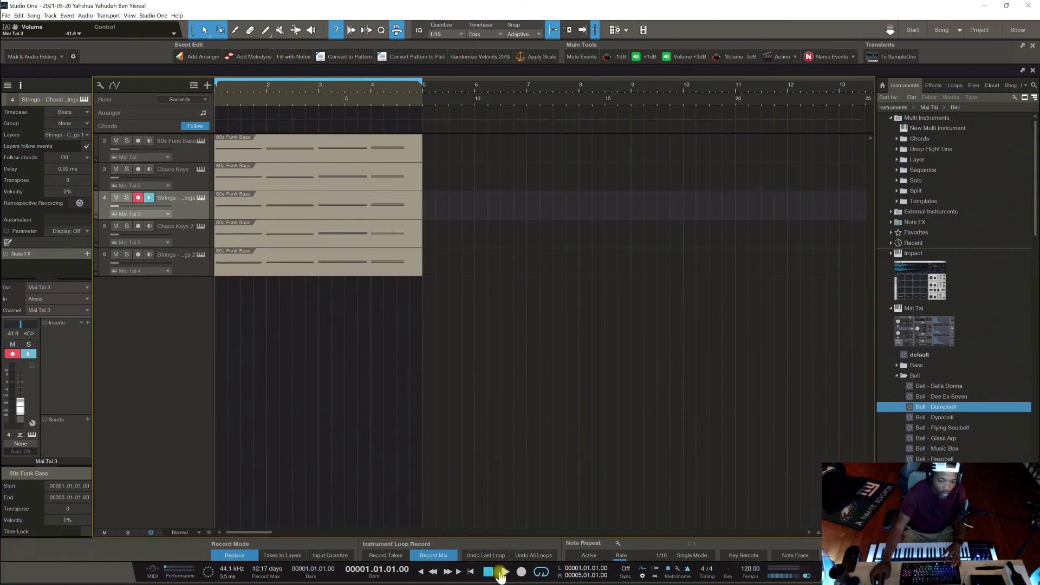
pyautogui.press('Up')
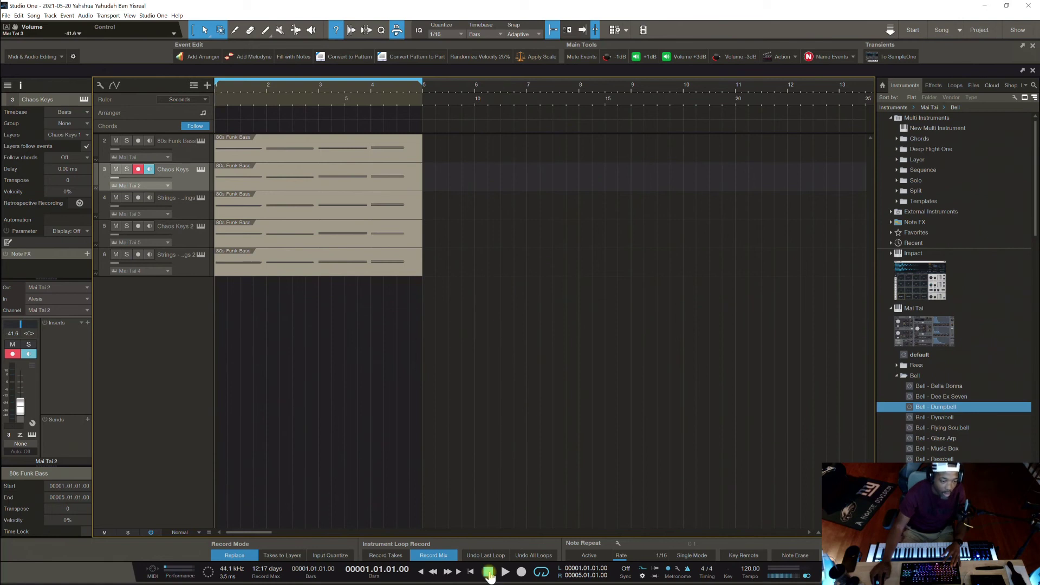
pyautogui.press('Up')
pyautogui.press('space')
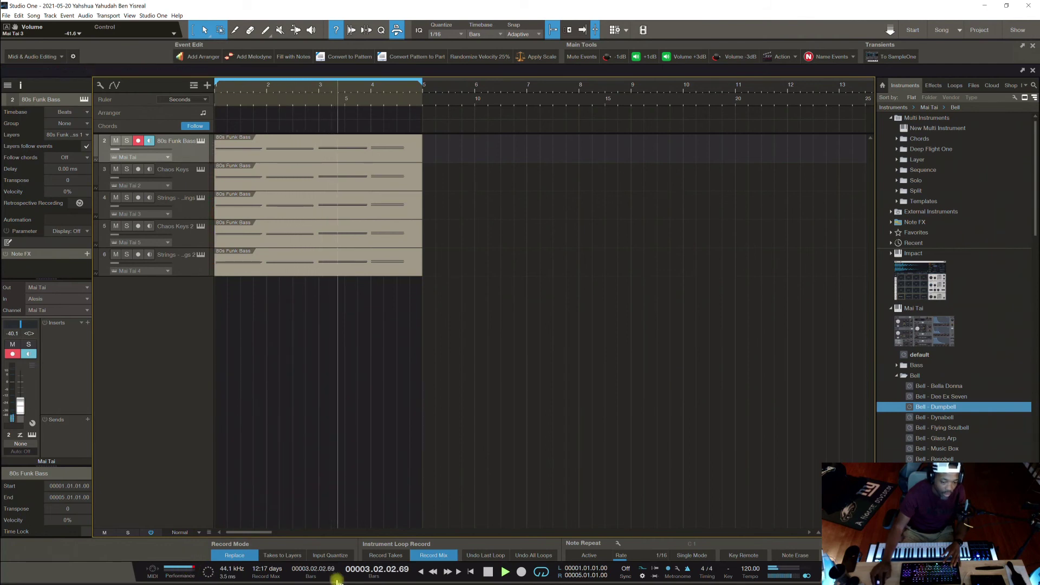
pyautogui.click(487, 572)
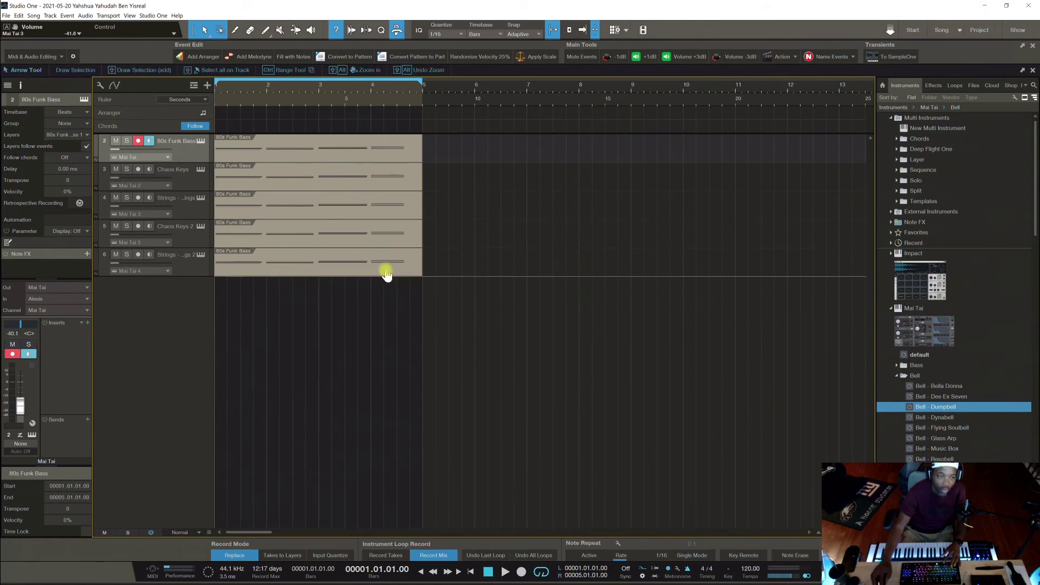
# Turn off monitoring and record arming on the 80s Funk Bass track, and play the song briefly with no track armed.
pyautogui.click(149, 141)
pyautogui.click(138, 141)
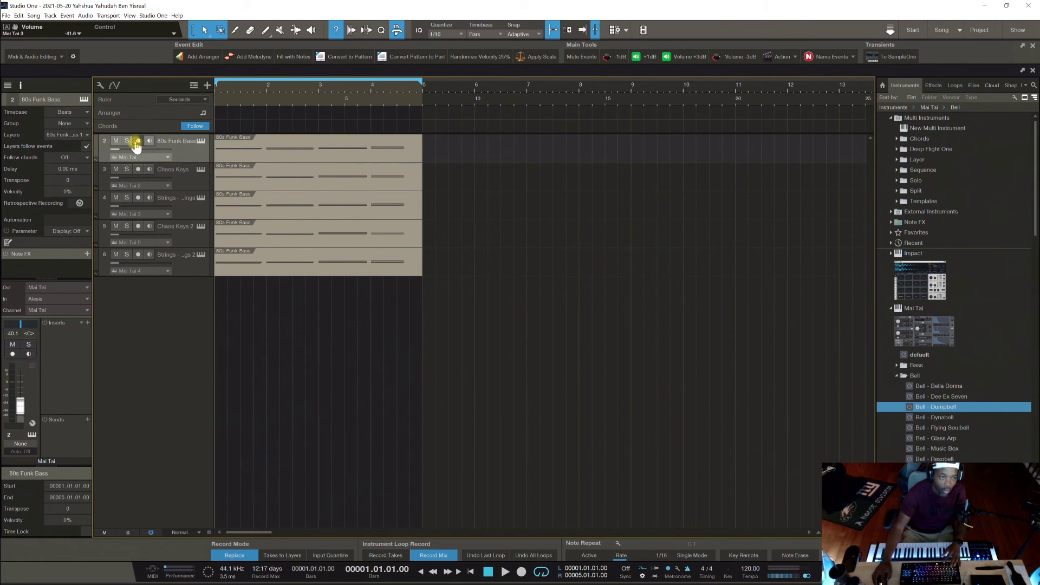
pyautogui.doubleClick(166, 327)
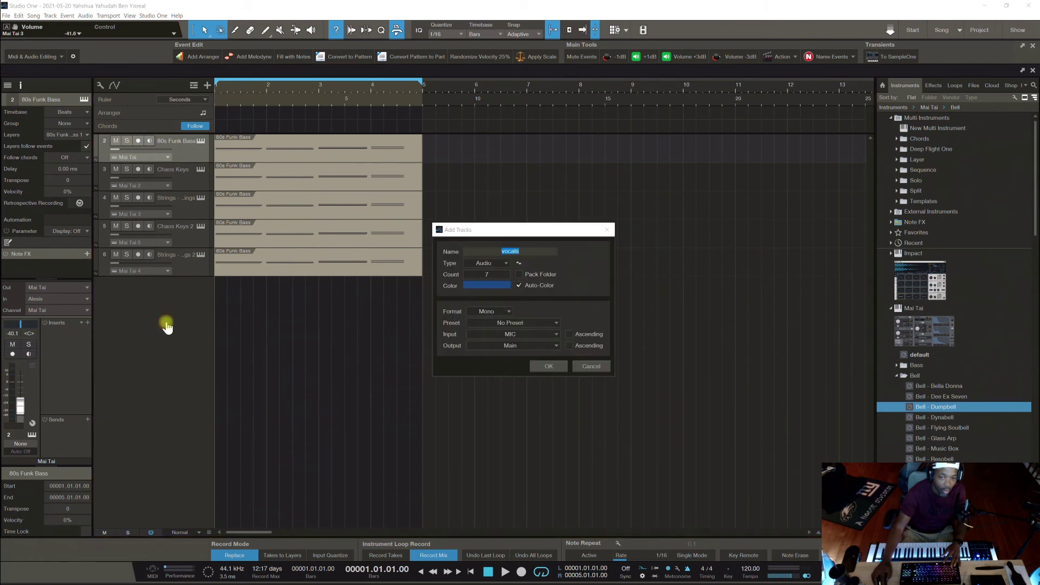
pyautogui.click(596, 366)
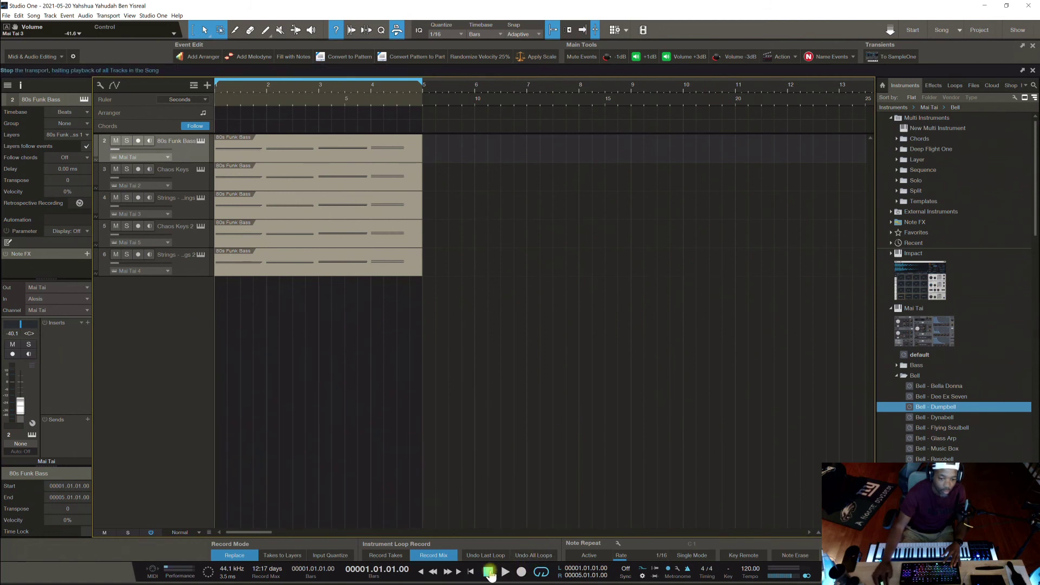
pyautogui.press('space')
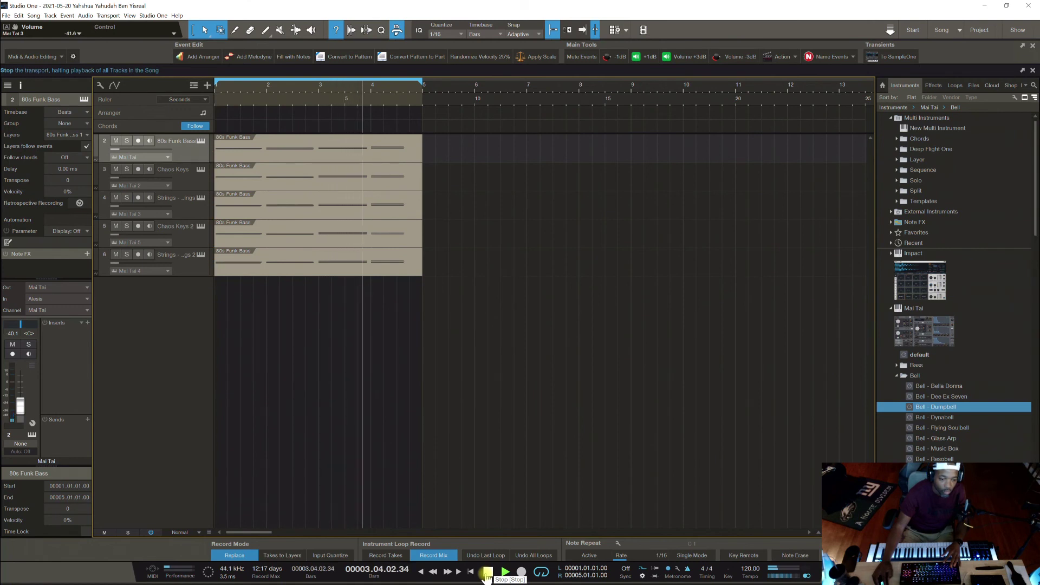
pyautogui.click(486, 574)
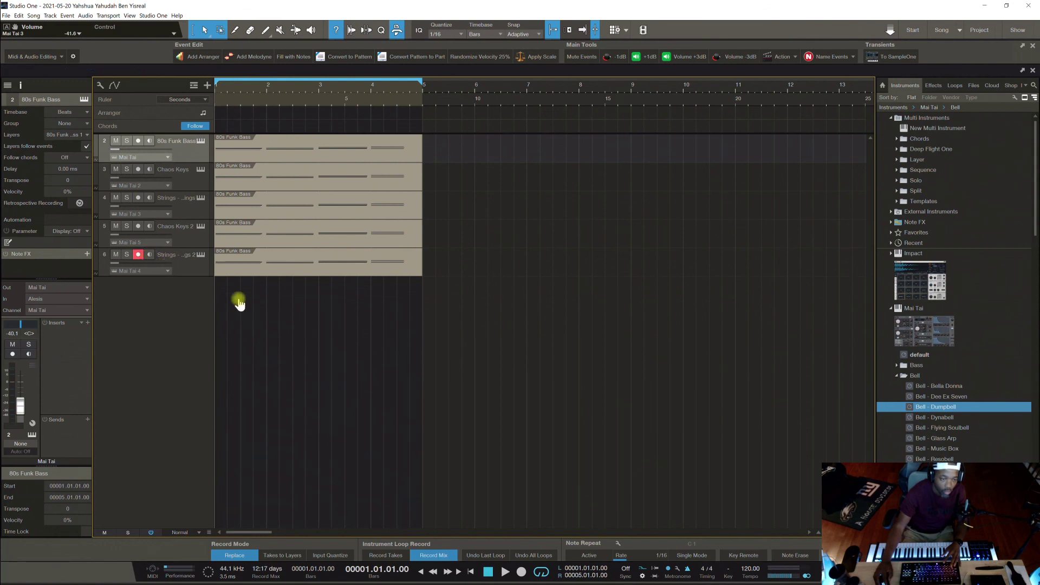
# Play the tracks with only the duplicated strings track record-armed, and switch its arming off and on again.
pyautogui.click(487, 573)
pyautogui.click(504, 572)
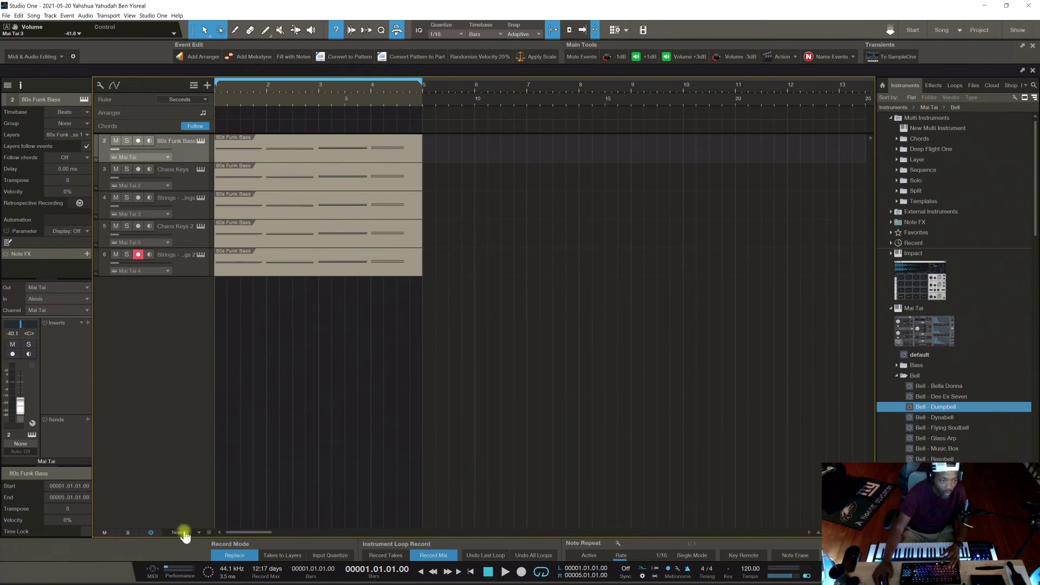
pyautogui.click(139, 254)
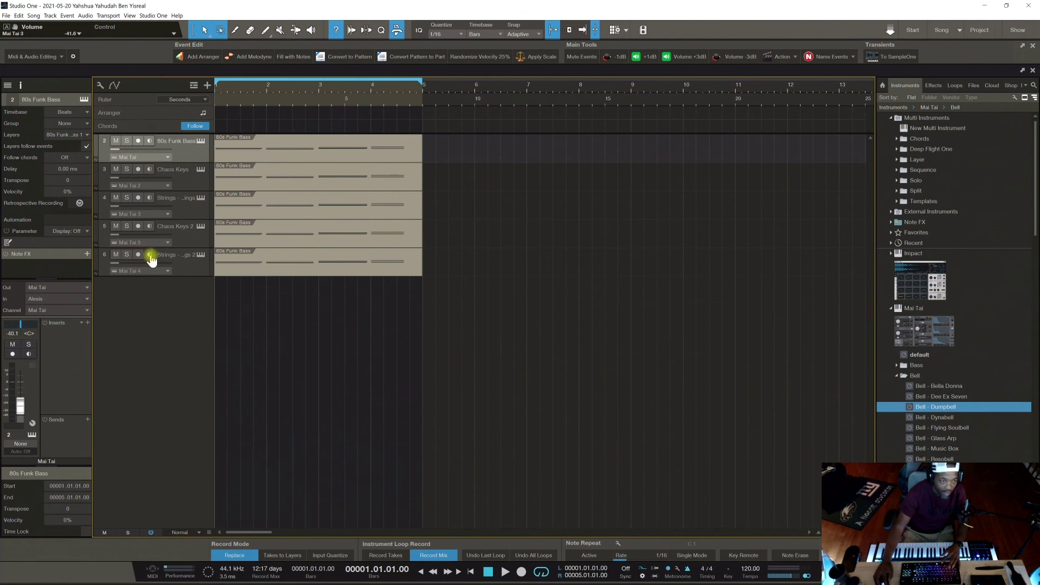
pyautogui.click(138, 255)
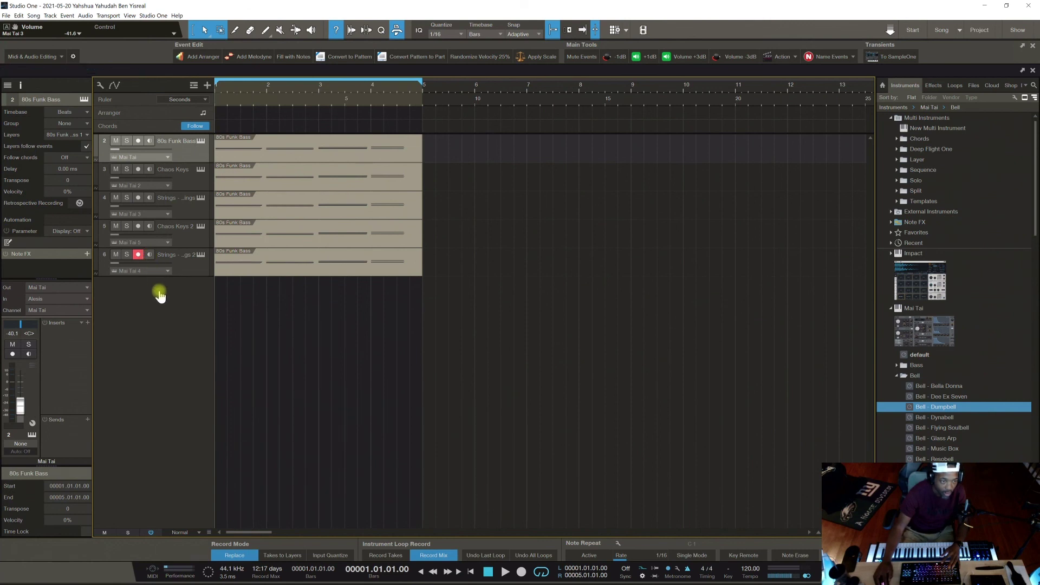
# Enable monitoring on the armed duplicated strings track, play the song briefly, and disarm that track.
pyautogui.click(150, 254)
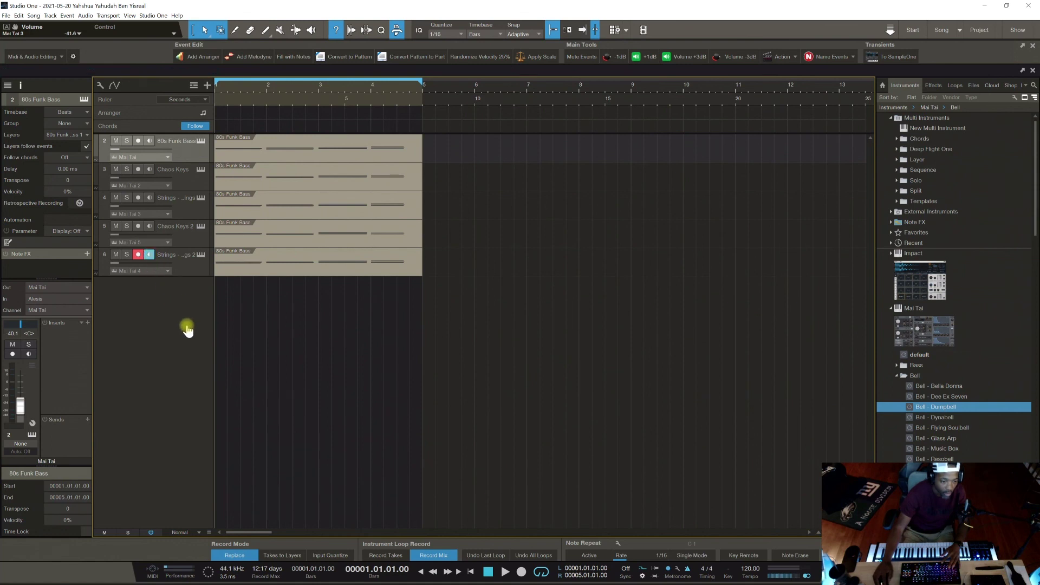
pyautogui.press('space')
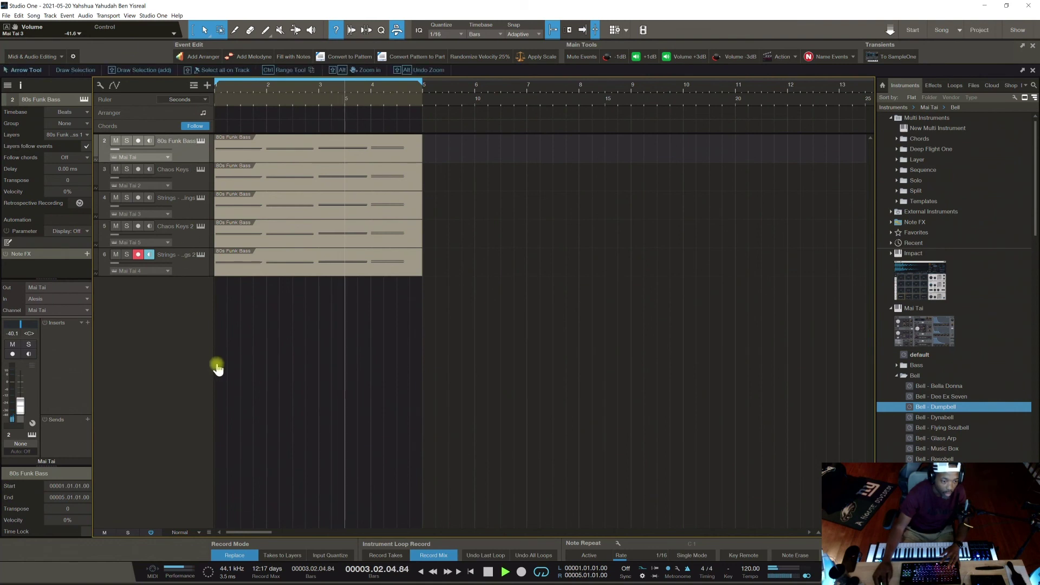
pyautogui.press('space')
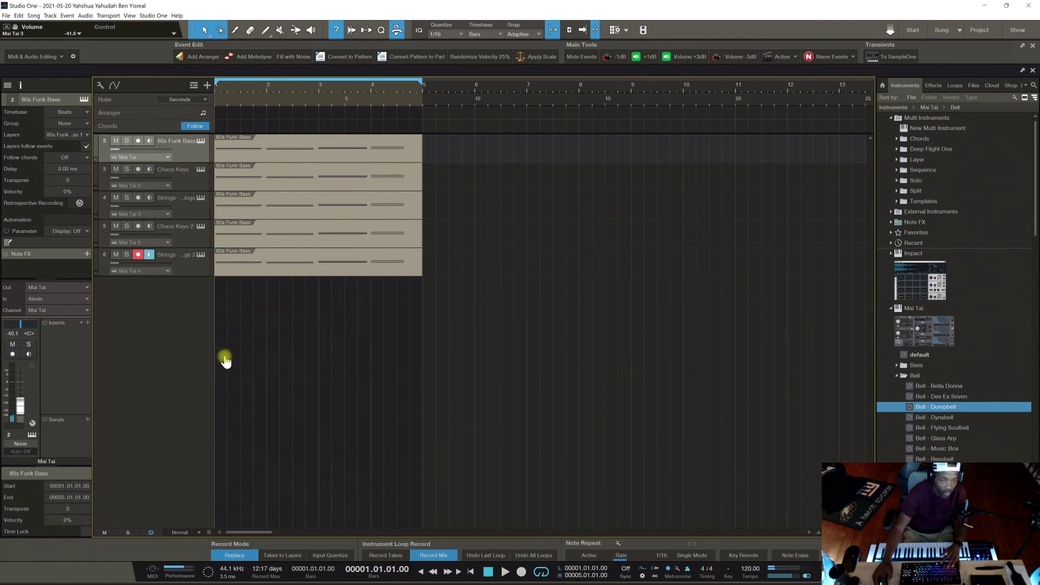
pyautogui.click(139, 254)
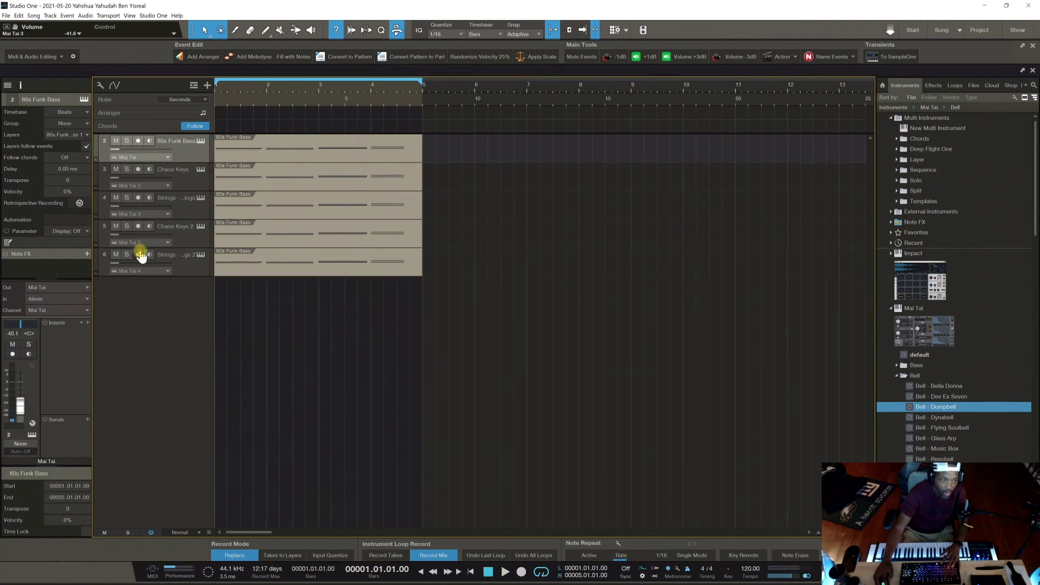
# Expand the Layer presets under Multi Instruments in the instrument browser.
pyautogui.click(891, 119)
pyautogui.click(893, 118)
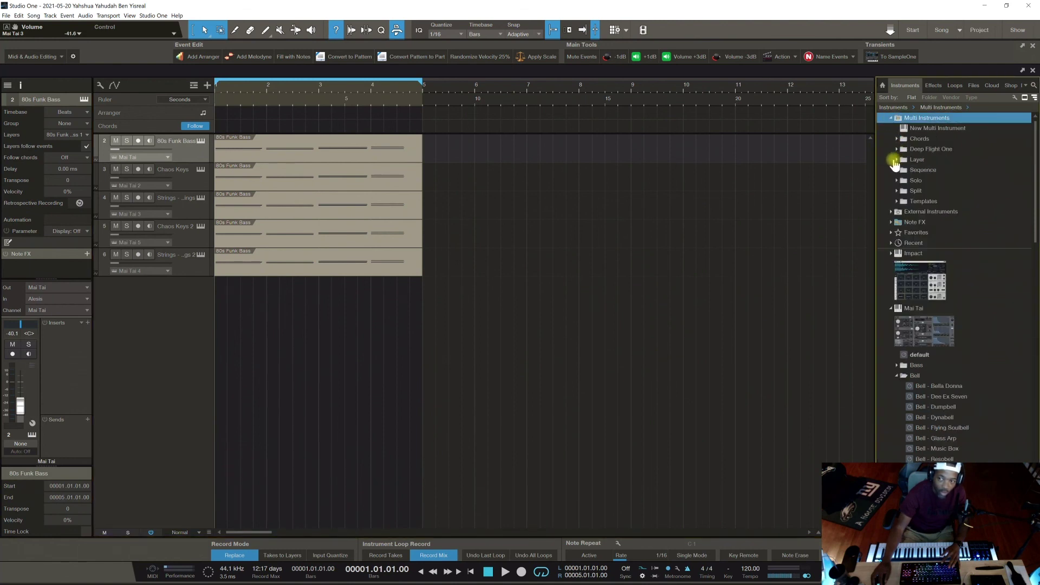
pyautogui.click(896, 161)
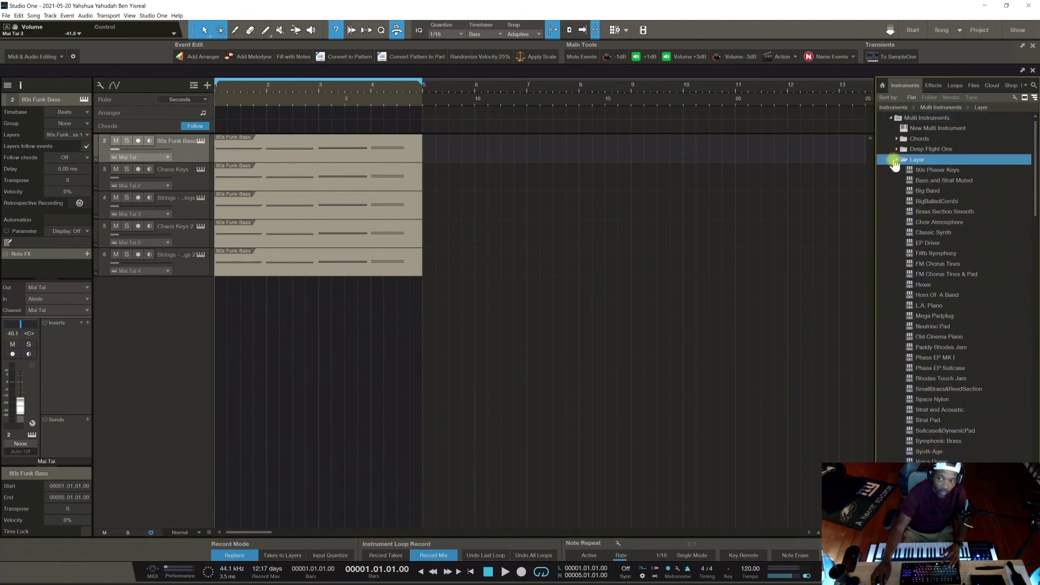
# Select all five Mai Tai instrument tracks and remove them from the song.
pyautogui.click(180, 259)
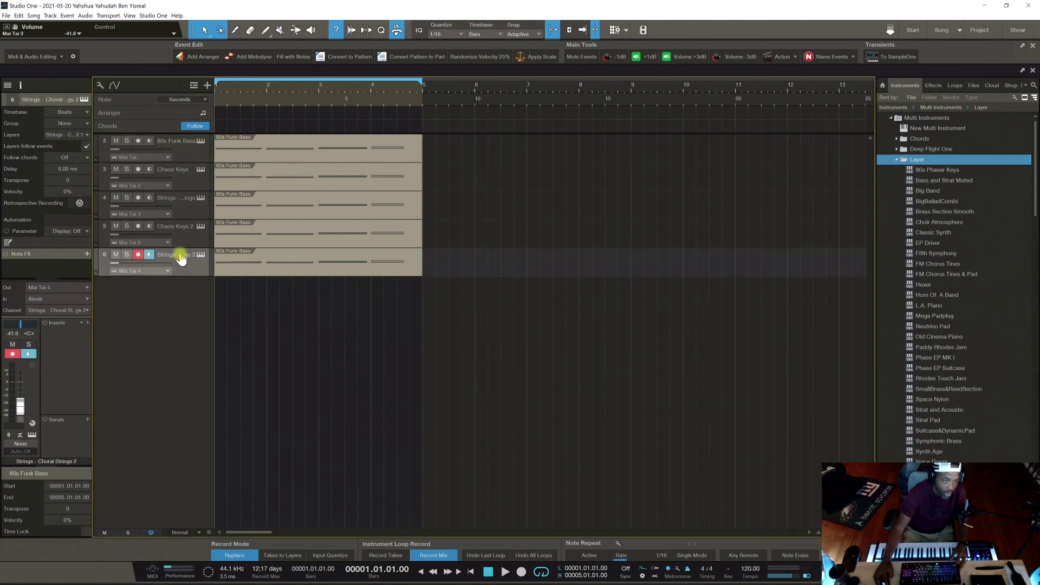
pyautogui.rightClick(189, 156)
pyautogui.click(232, 205)
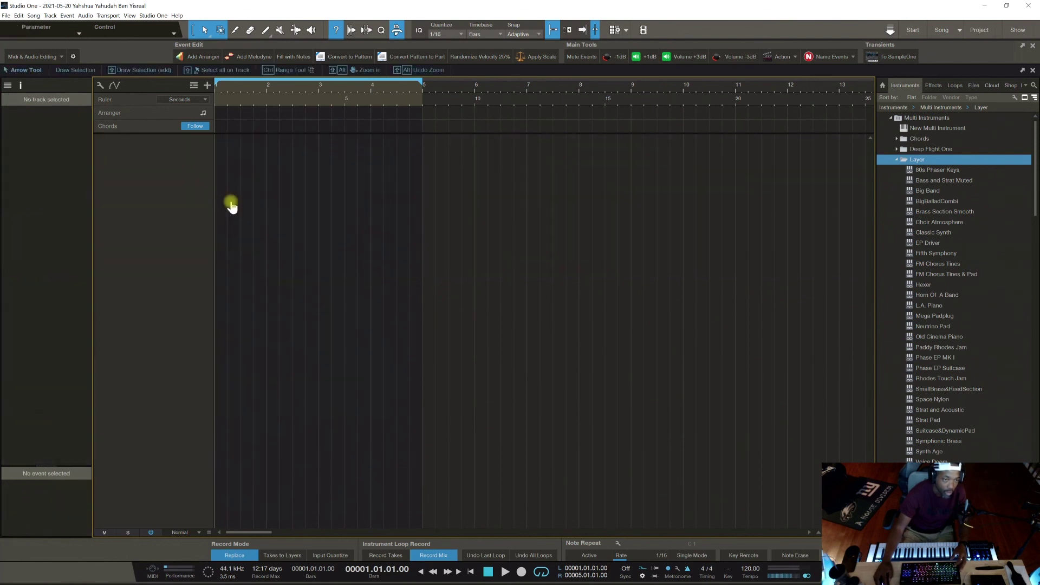
# Add the Layer multi instrument Big Band to the empty arrangement as a new track.
pyautogui.click(942, 202)
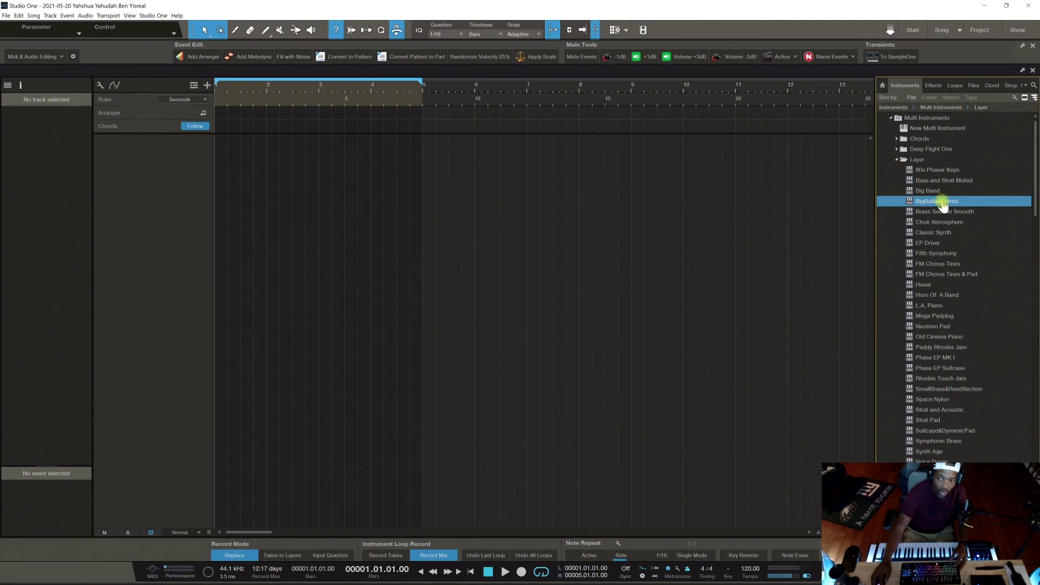
pyautogui.moveTo(927, 192); pyautogui.dragTo(154, 174)
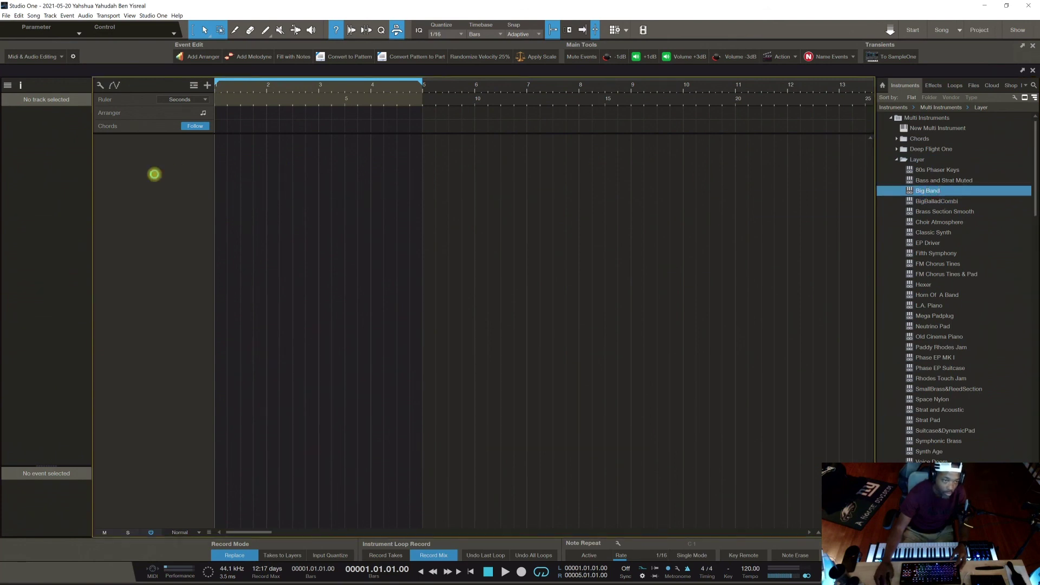